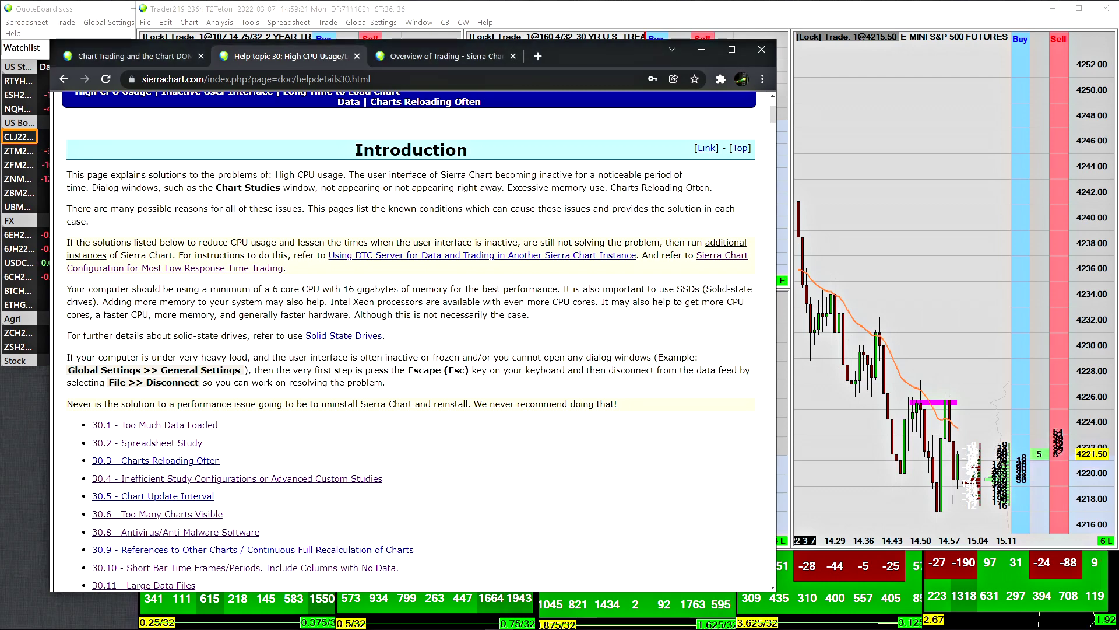
Read the introduction and the list of causes on the High CPU Usage help page, topics 30.1 to 30.26
{"action": "scroll", "coordinate": [96, 221], "scroll_direction": "up", "scroll_amount": 3}
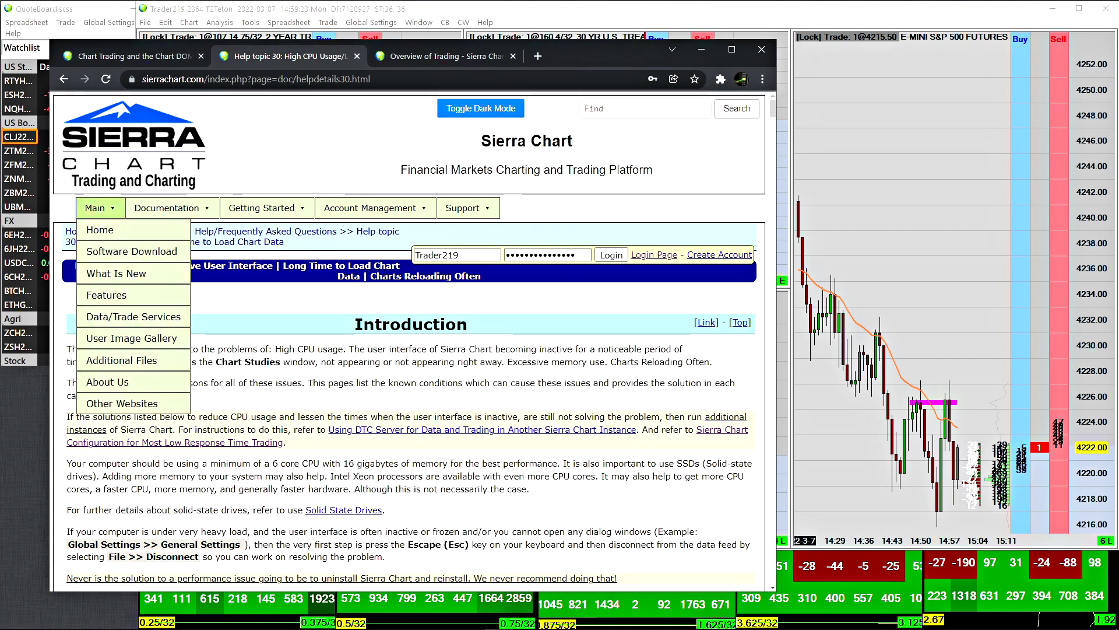
{"action": "mouse_move", "coordinate": [167, 208]}
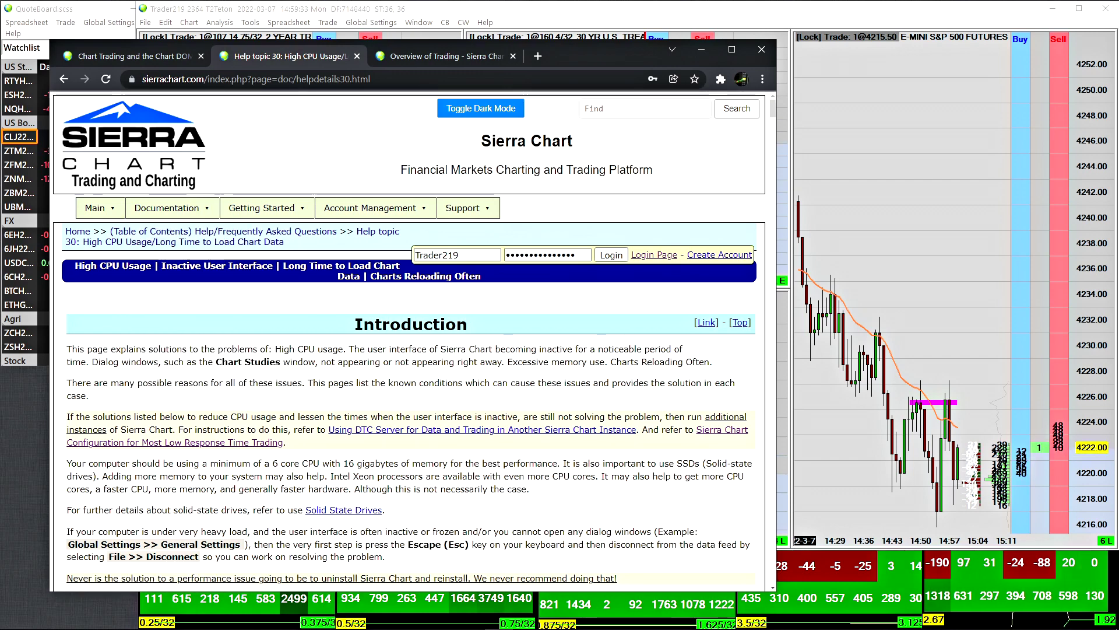
{"action": "scroll", "coordinate": [408, 338], "scroll_direction": "down", "scroll_amount": 6}
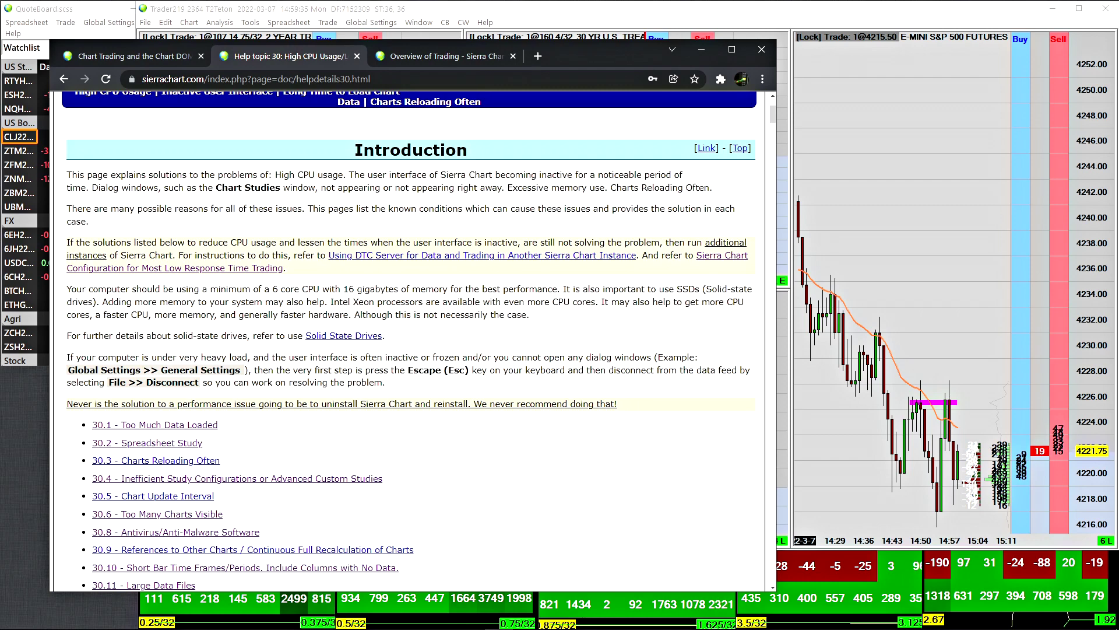
{"action": "left_click_drag", "start_coordinate": [112, 231], "coordinate": [552, 231]}
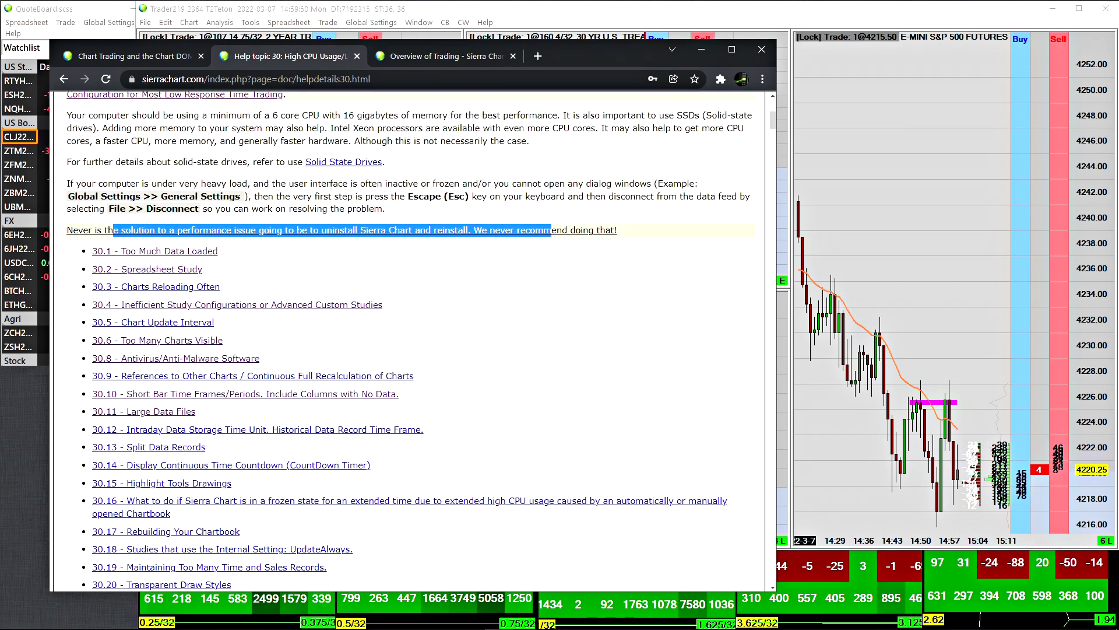
{"action": "left_click", "coordinate": [553, 231]}
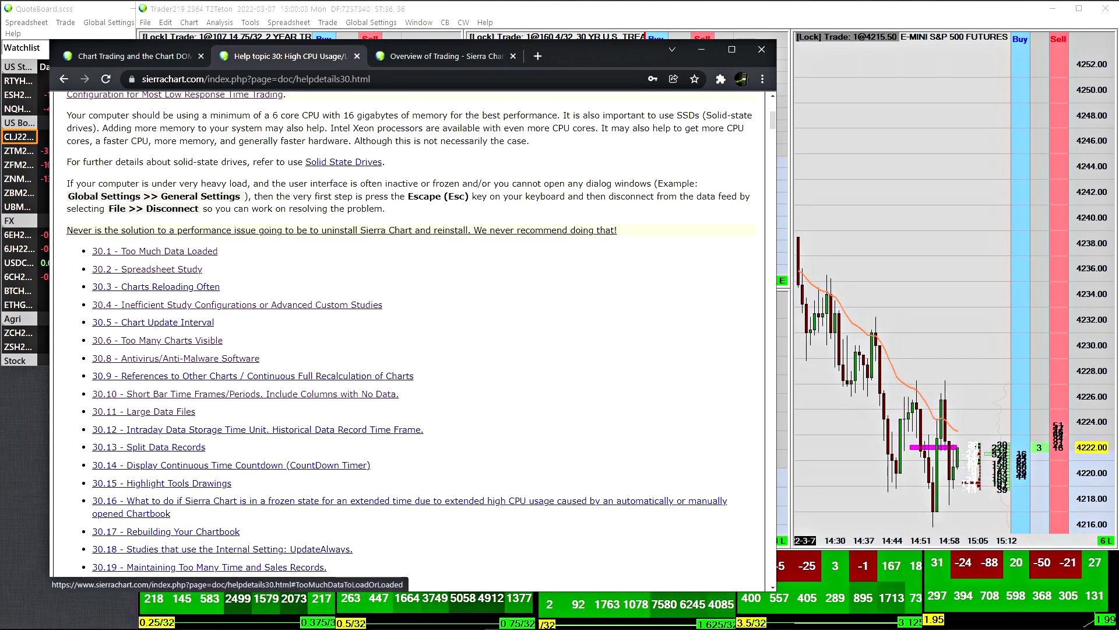
{"action": "scroll", "coordinate": [408, 339], "scroll_direction": "down", "scroll_amount": 2}
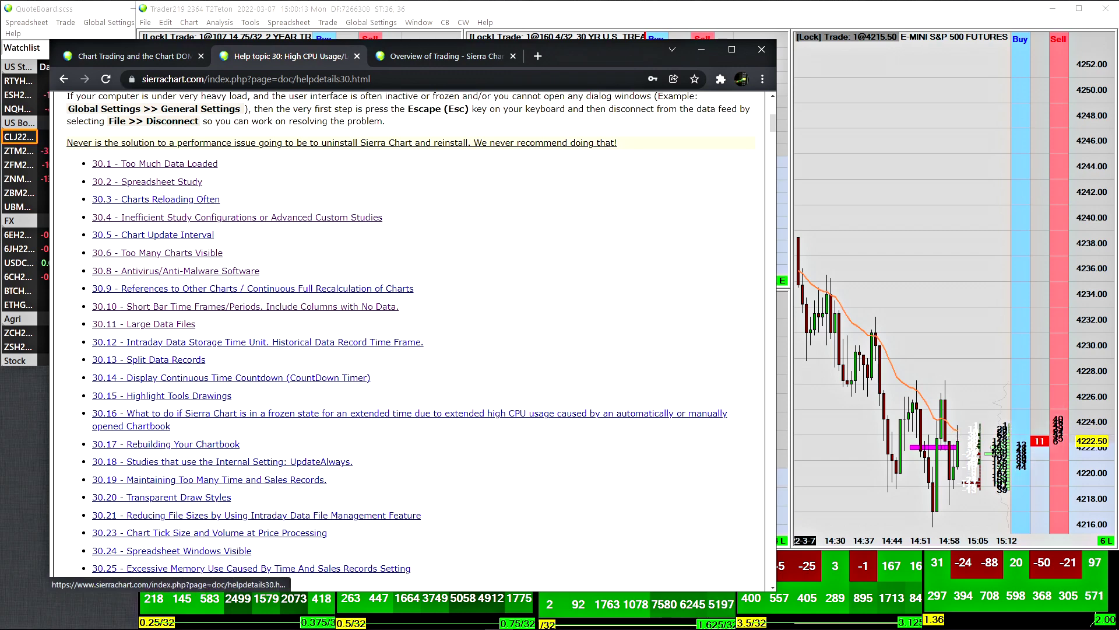
{"action": "key", "text": "alt+Tab"}
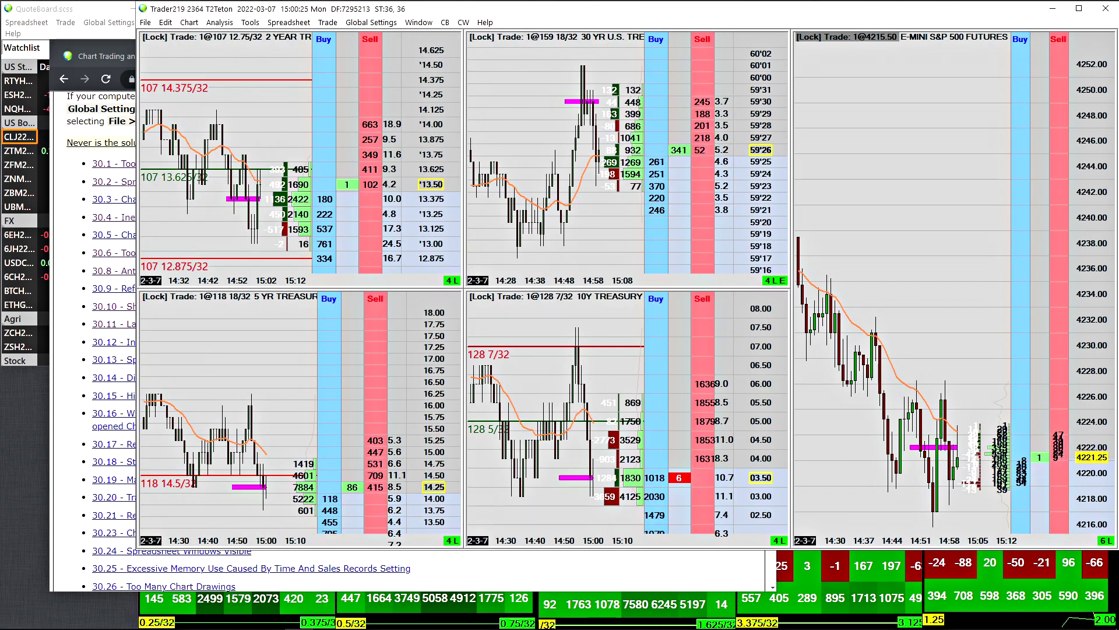
{"action": "key", "text": "alt+Tab"}
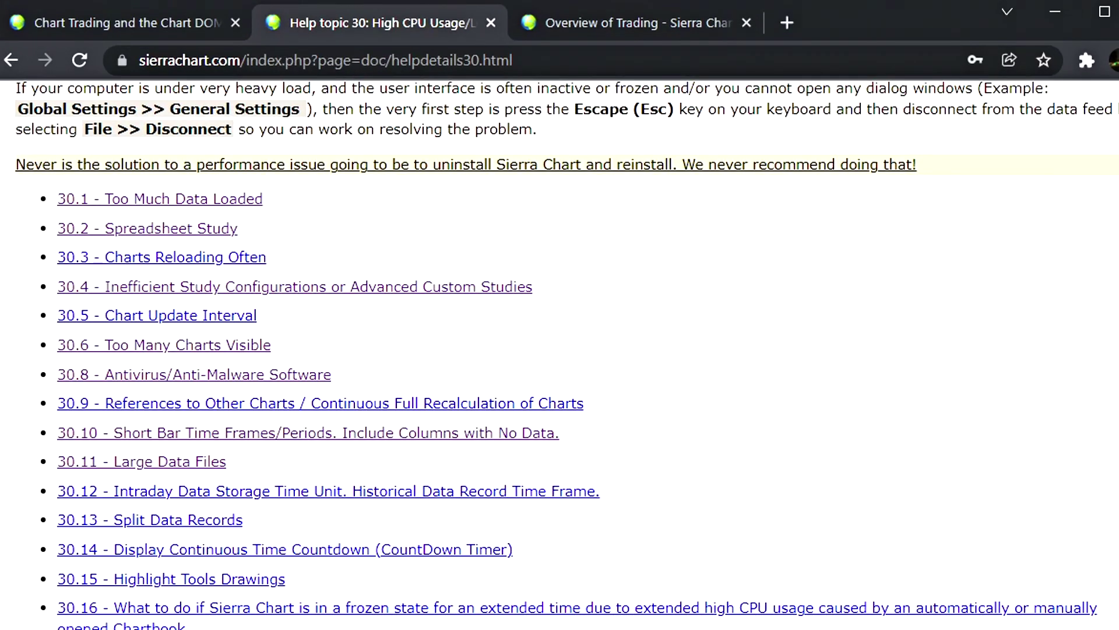
{"action": "scroll", "coordinate": [559, 350], "scroll_direction": "down", "scroll_amount": 10}
{"action": "scroll", "coordinate": [560, 350], "scroll_direction": "up", "scroll_amount": 10}
Examine the Chart / Trade DOM performance advice and the Most Low Response Time Trading configuration section in the documentation
{"action": "key", "text": "ctrl+shift+Tab"}
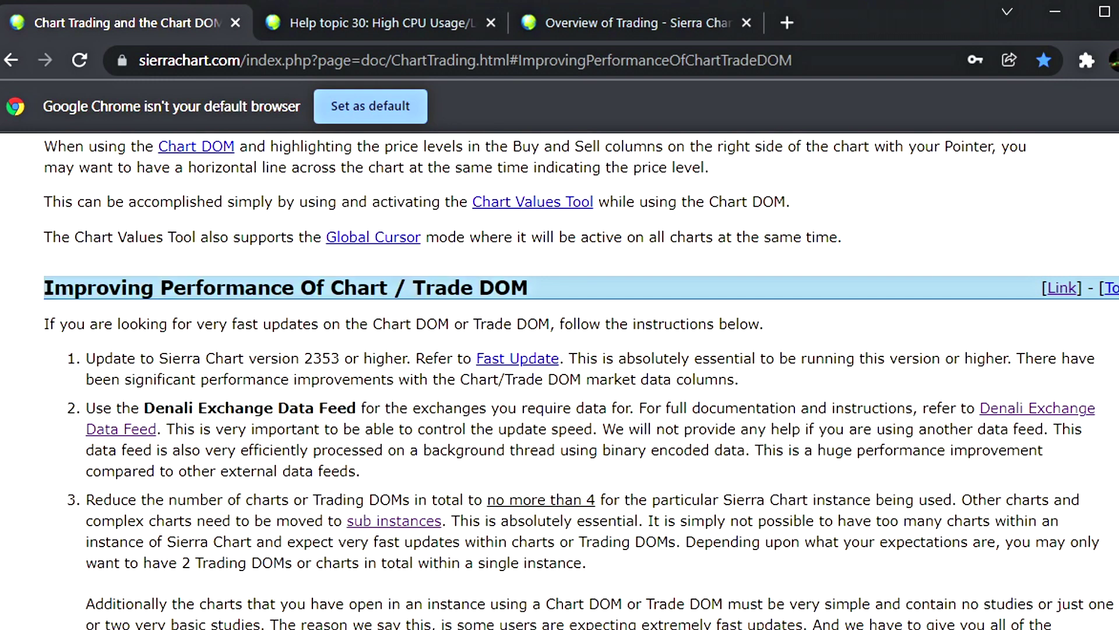
{"action": "left_click", "coordinate": [629, 23]}
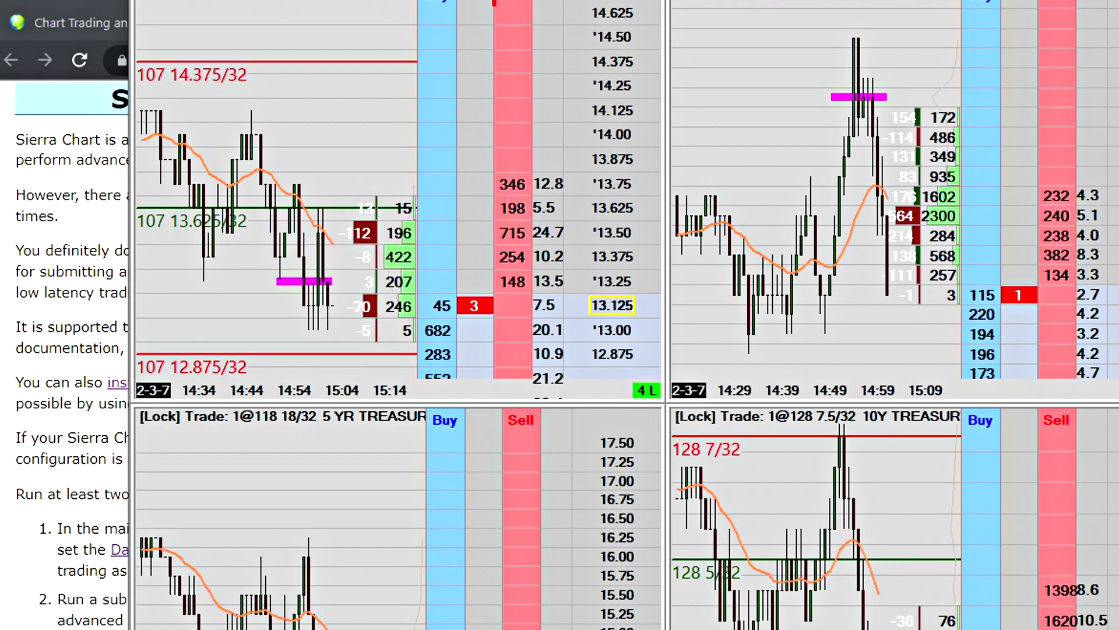
{"action": "key", "text": "alt+Tab"}
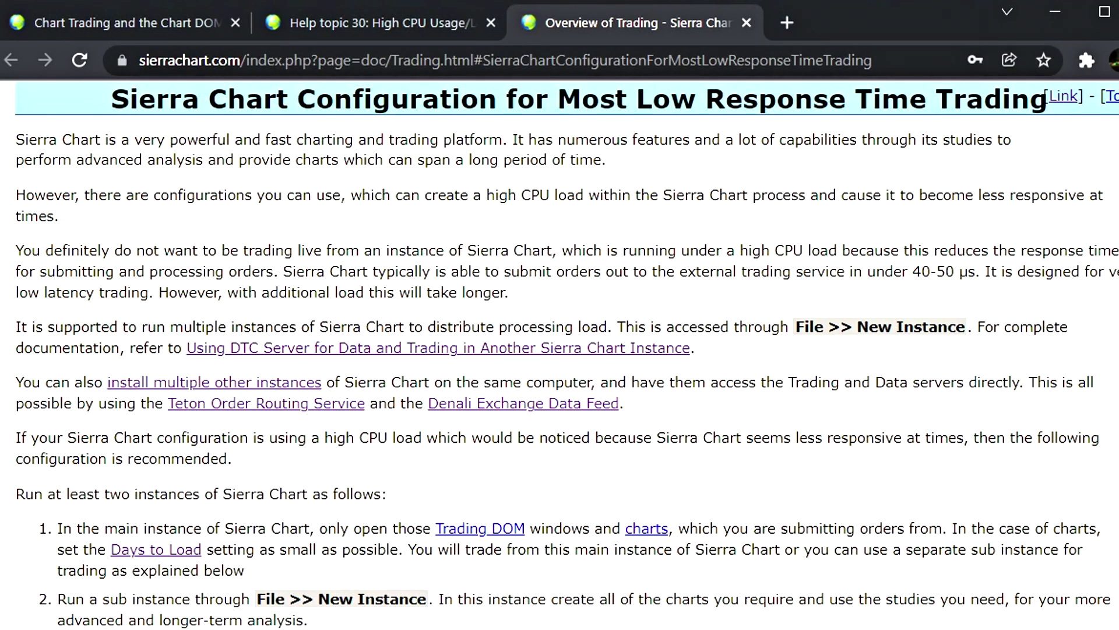
{"action": "key", "text": "ctrl+shift+Tab"}
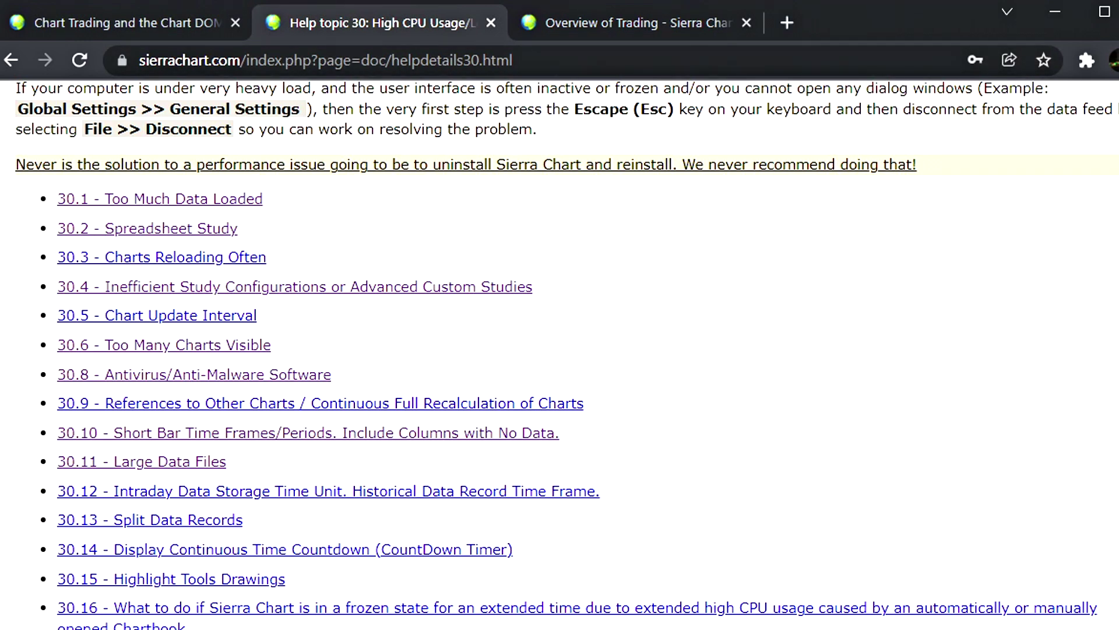
Highlight the recommended CPU, memory and SSD requirements in the High CPU Usage help page's introduction
{"action": "key", "text": "alt+Tab"}
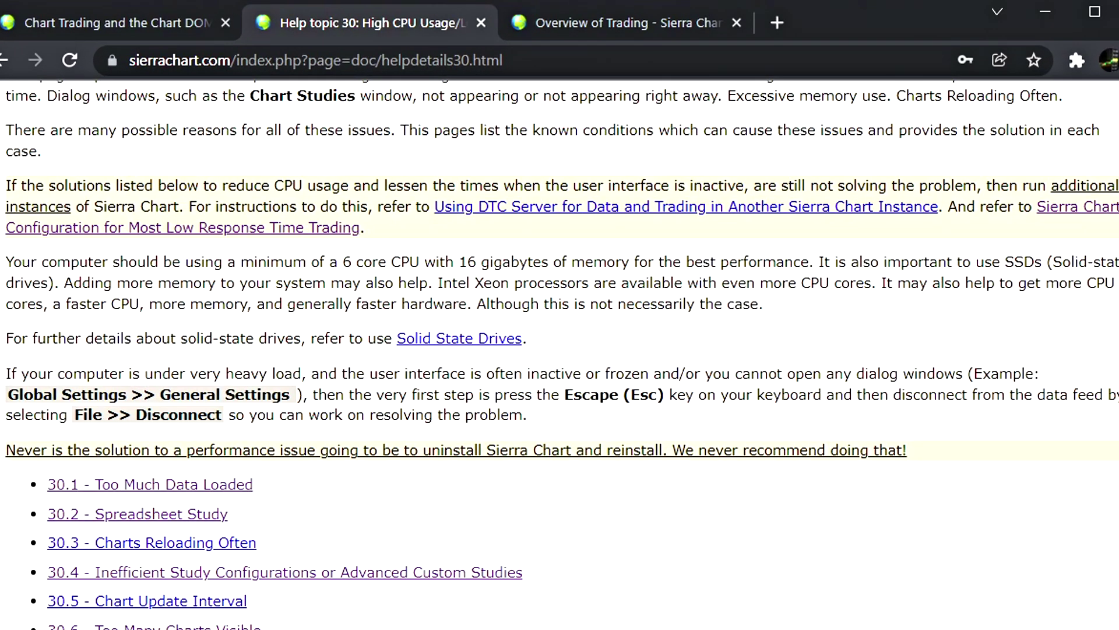
{"action": "left_click_drag", "start_coordinate": [342, 262], "coordinate": [419, 262]}
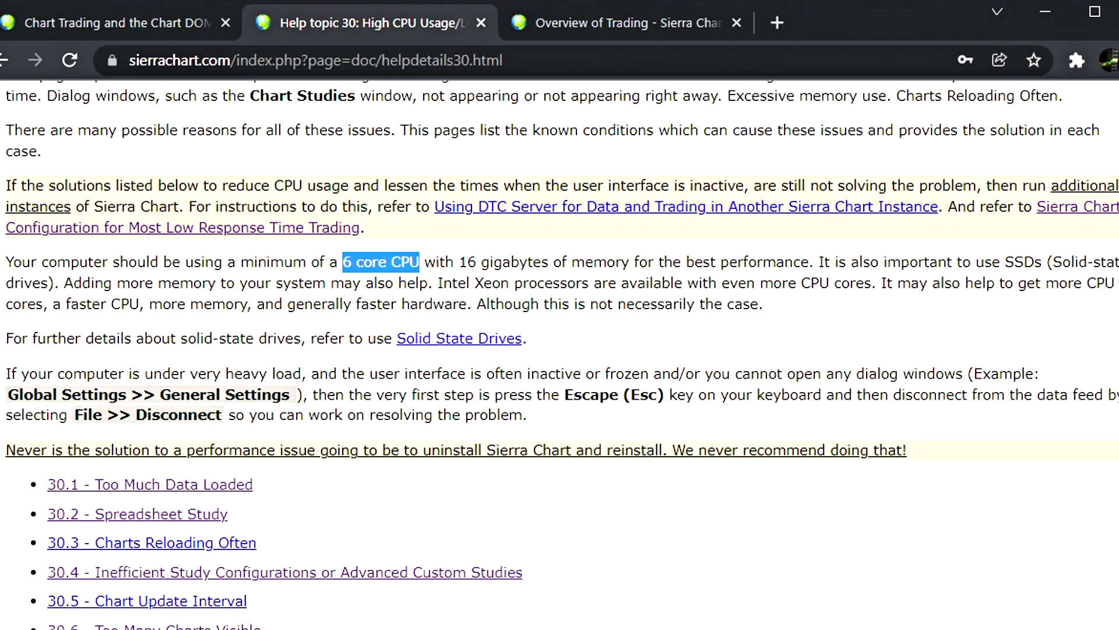
{"action": "left_click", "coordinate": [419, 262]}
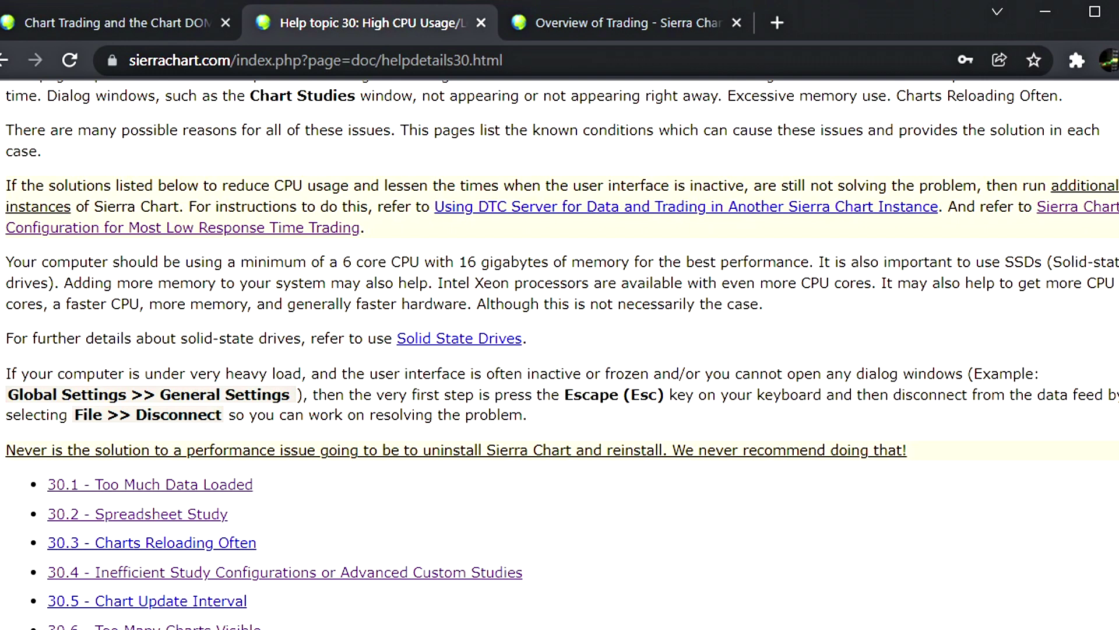
{"action": "left_click_drag", "start_coordinate": [13, 261], "coordinate": [419, 262]}
{"action": "left_click", "coordinate": [420, 262]}
{"action": "left_click_drag", "start_coordinate": [458, 262], "coordinate": [815, 262]}
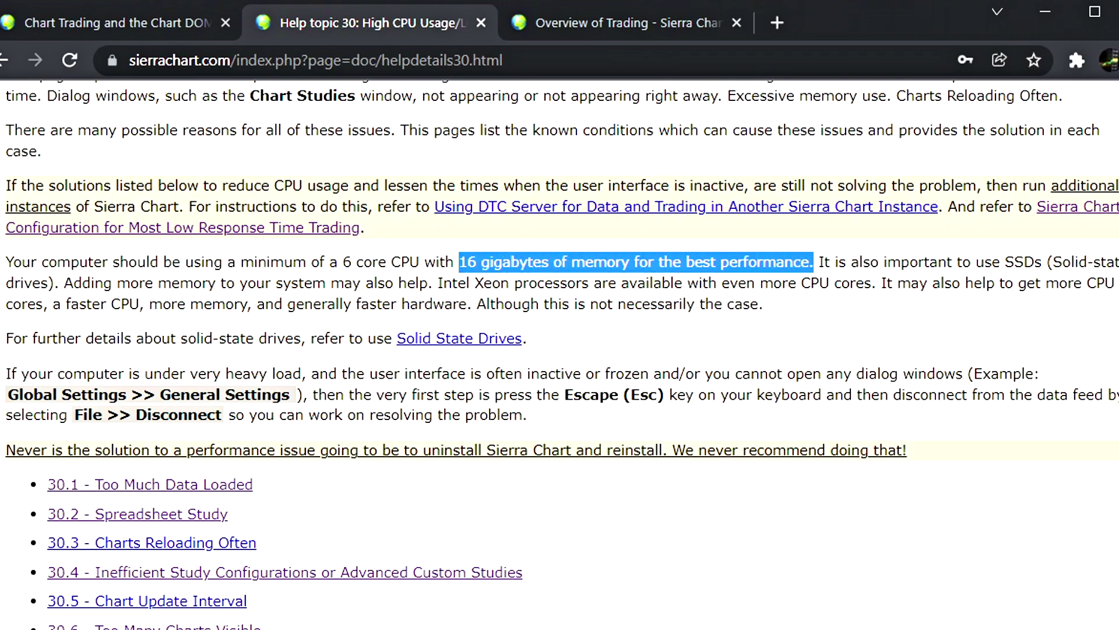
{"action": "left_click", "coordinate": [815, 262]}
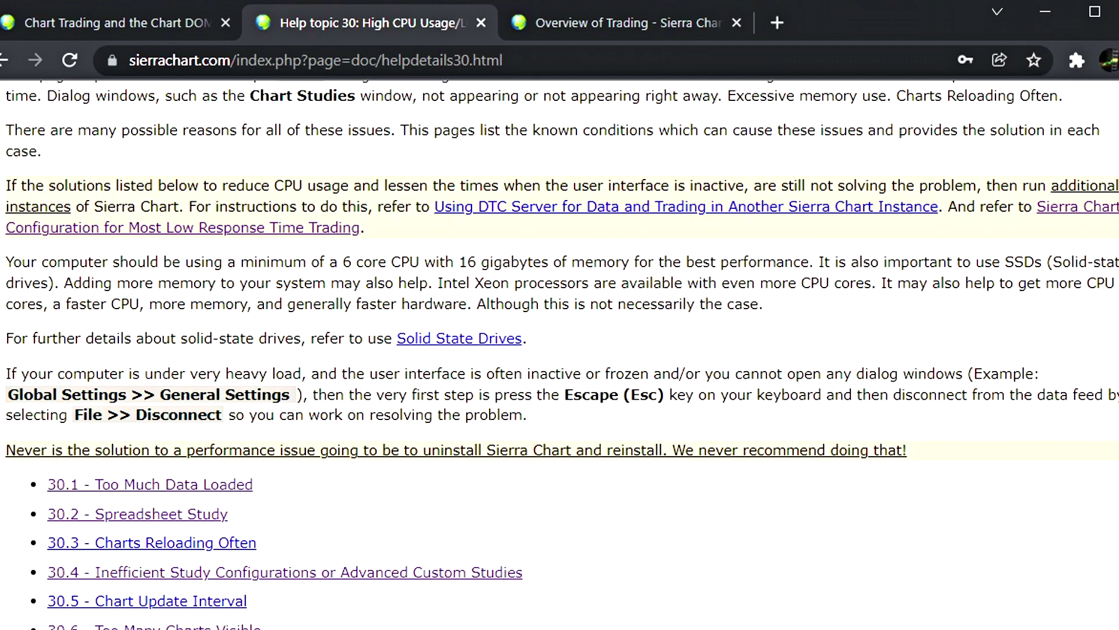
{"action": "left_click_drag", "start_coordinate": [815, 262], "coordinate": [65, 283]}
{"action": "left_click", "coordinate": [65, 283]}
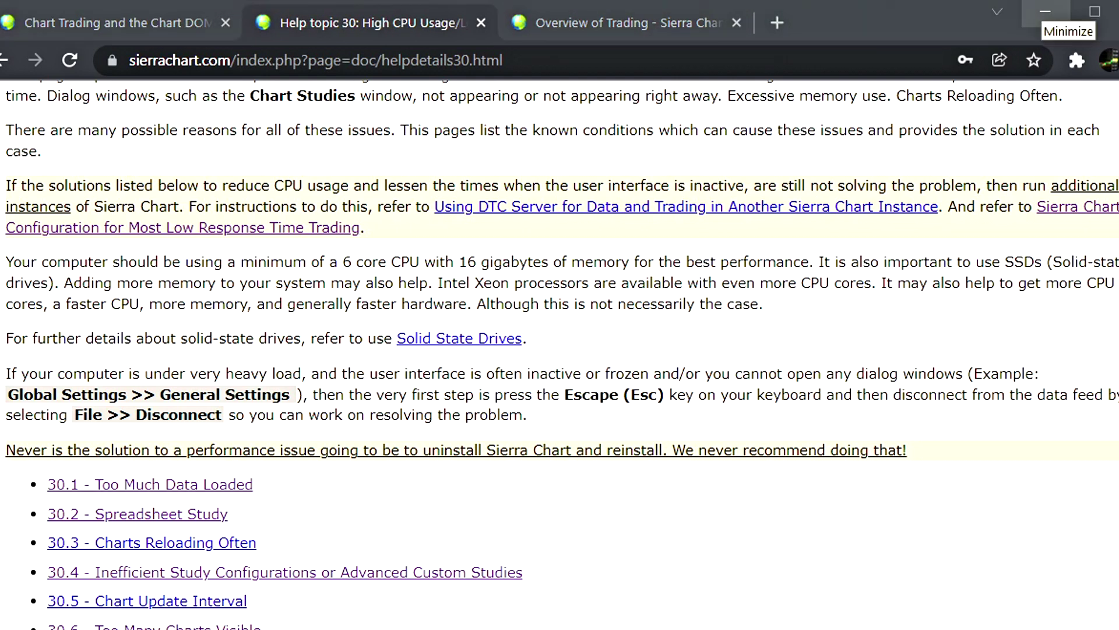
Switch to Sierra Chart to review the windows in the T2Teton chartbook, and inspect the running processes in Task Manager
{"action": "left_click", "coordinate": [1045, 12]}
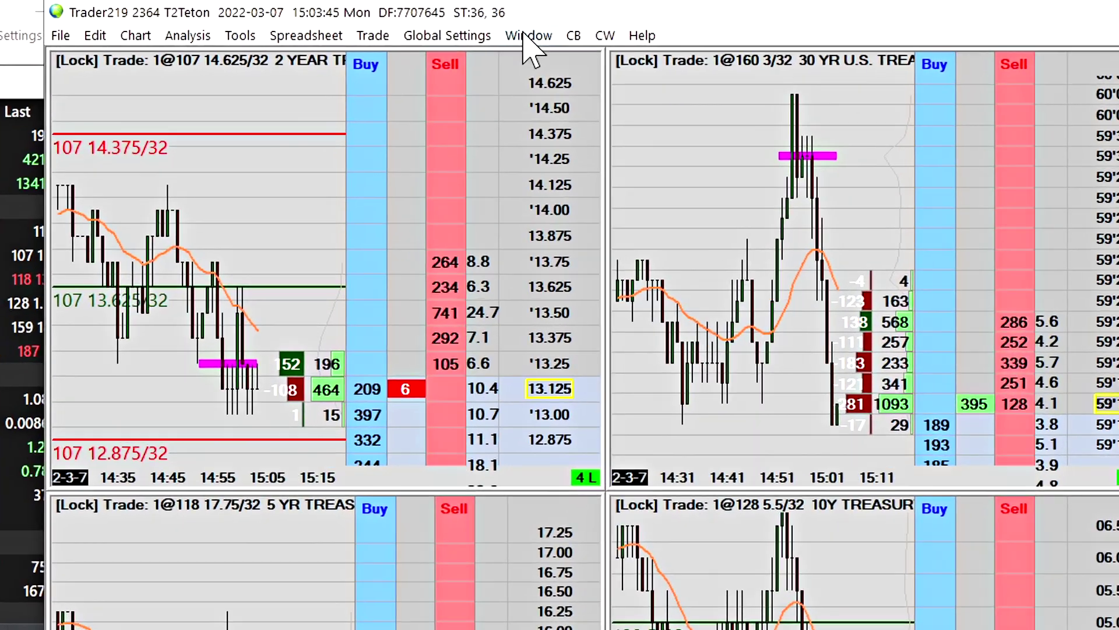
{"action": "left_click", "coordinate": [417, 22]}
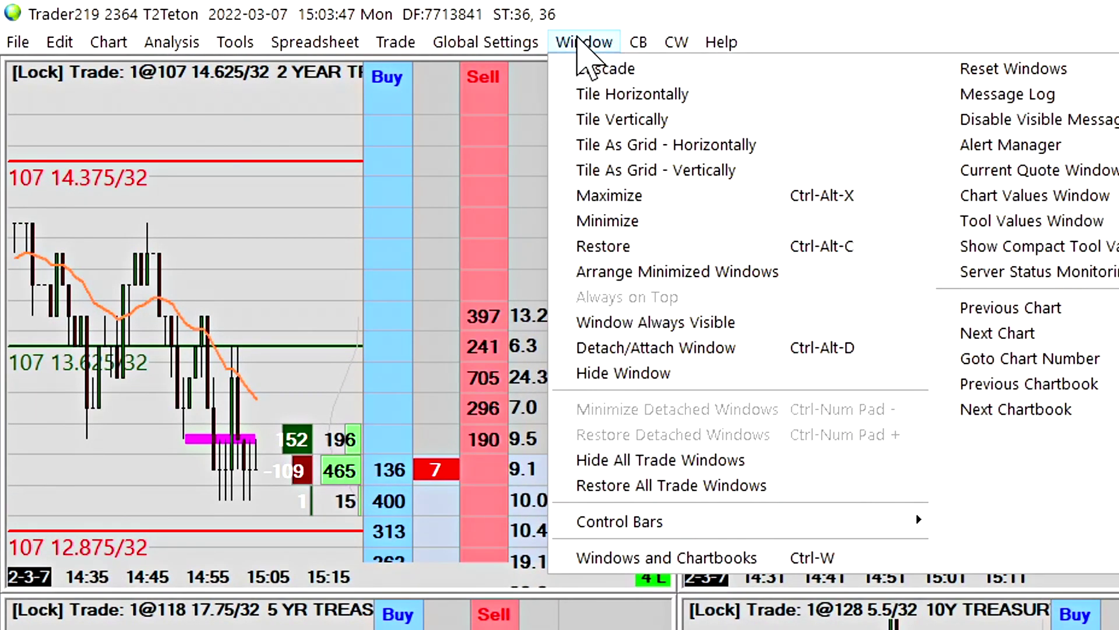
{"action": "left_click", "coordinate": [700, 558]}
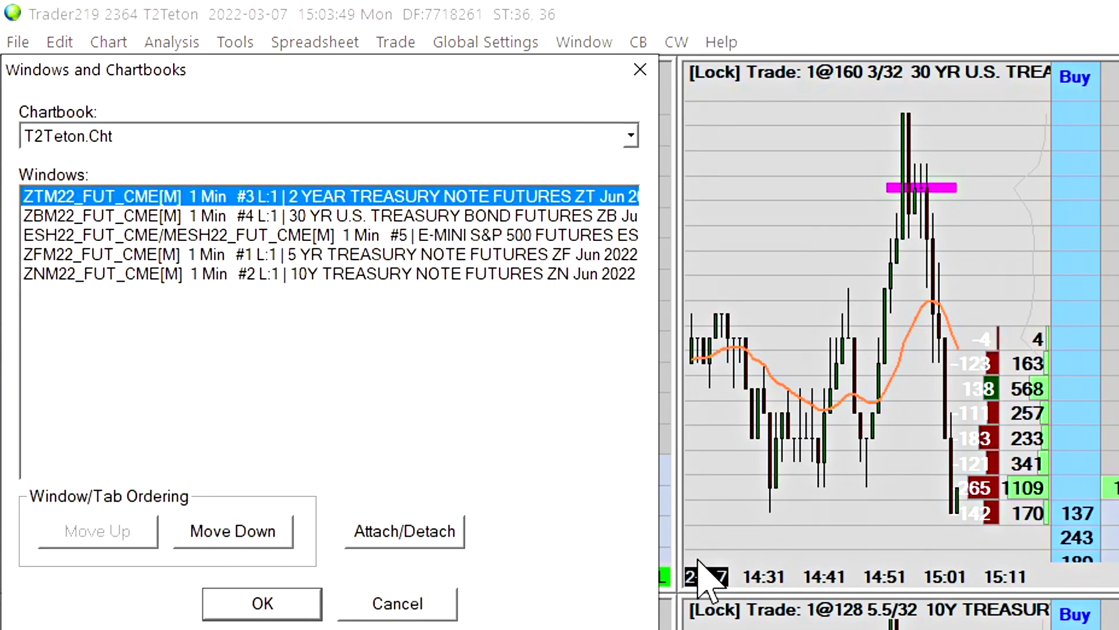
{"action": "left_click_drag", "start_coordinate": [375, 75], "coordinate": [372, 227]}
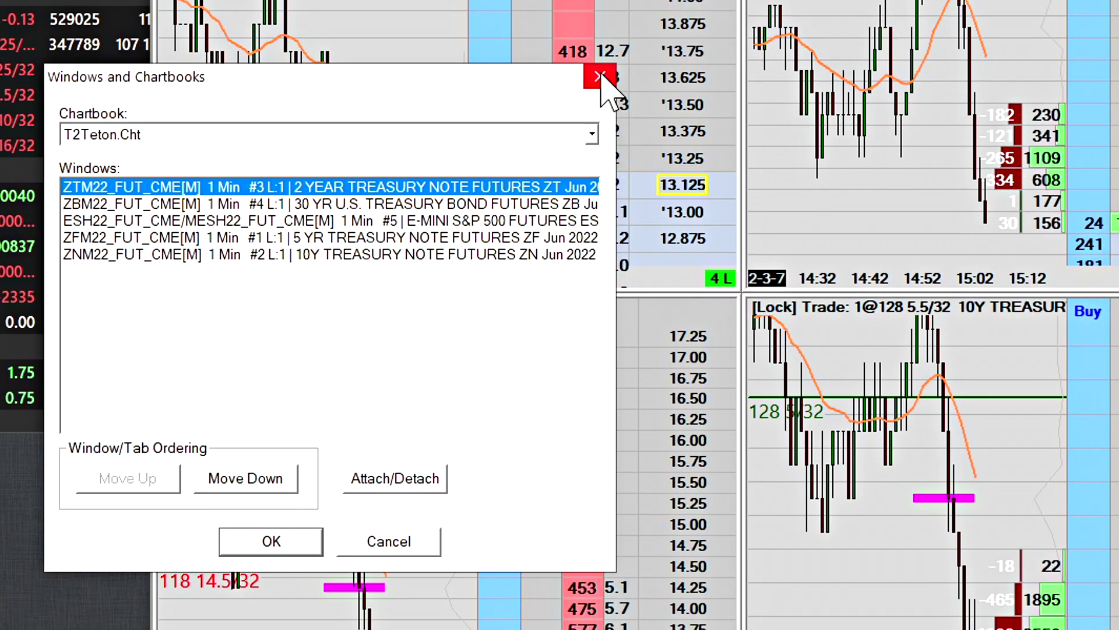
{"action": "left_click", "coordinate": [601, 75]}
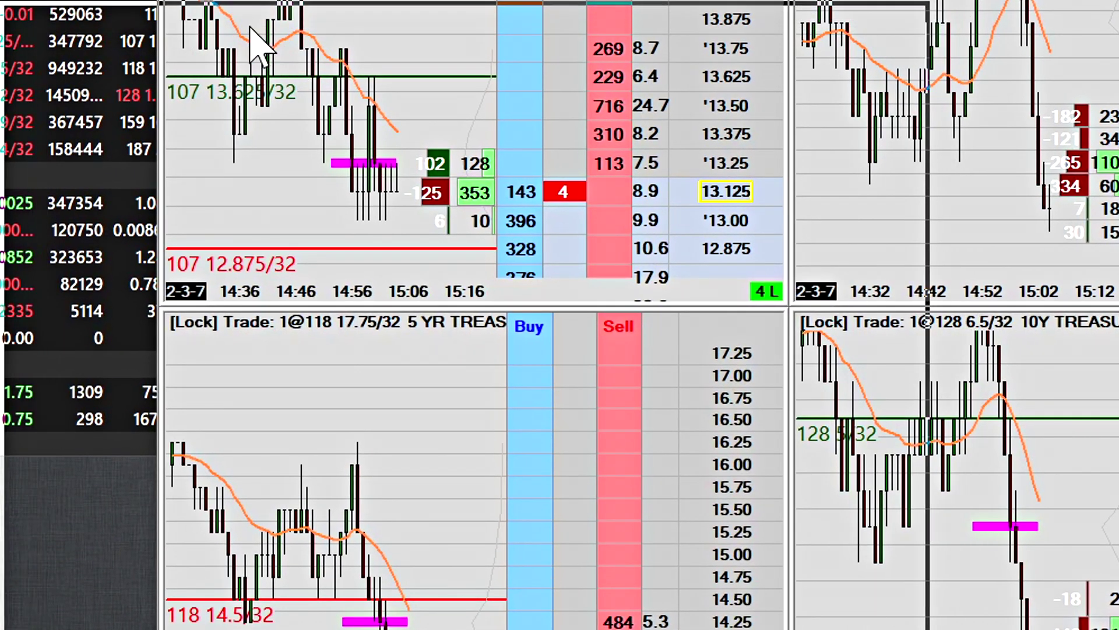
{"action": "key", "text": "ctrl+shift+Escape"}
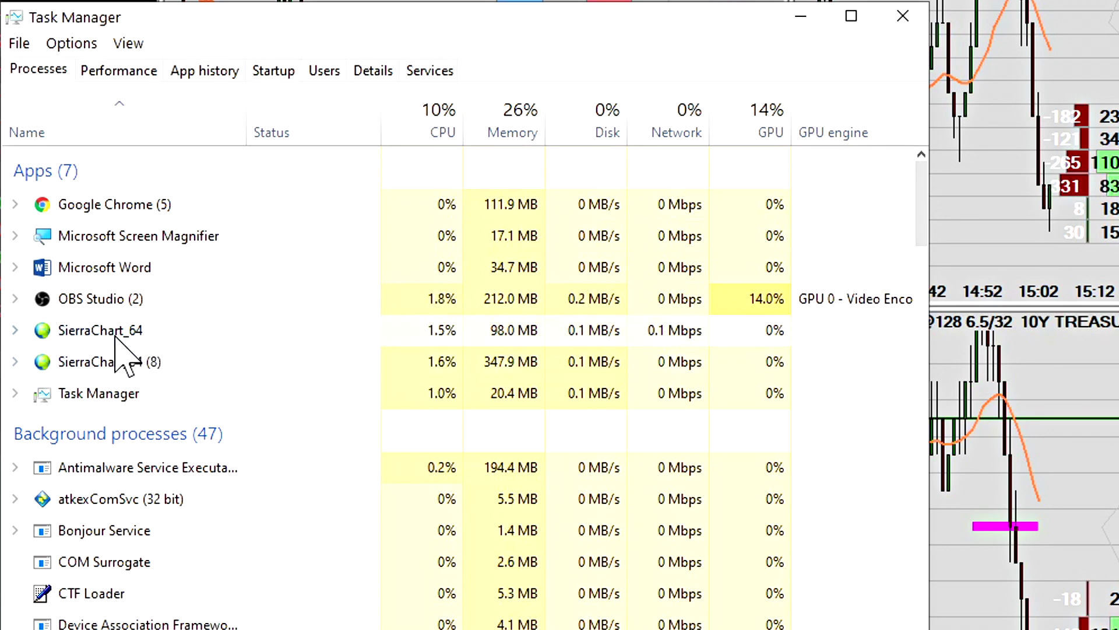
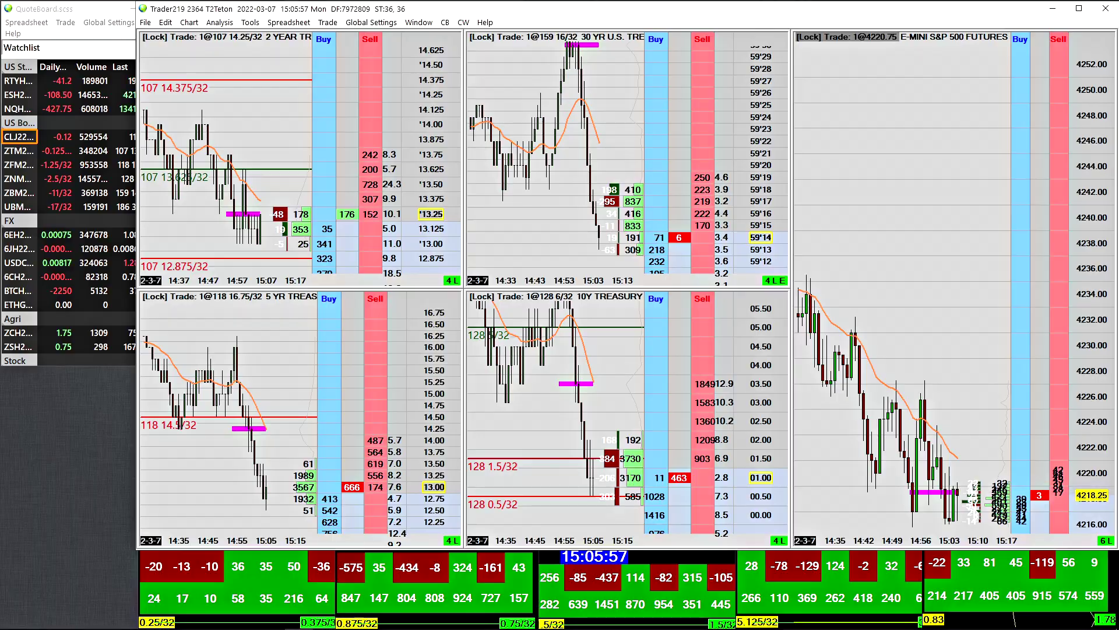
Switch to the Sierra Chart sub instance and review the list of windows in the T2Chart chartbook
{"action": "key", "text": "alt+Tab"}
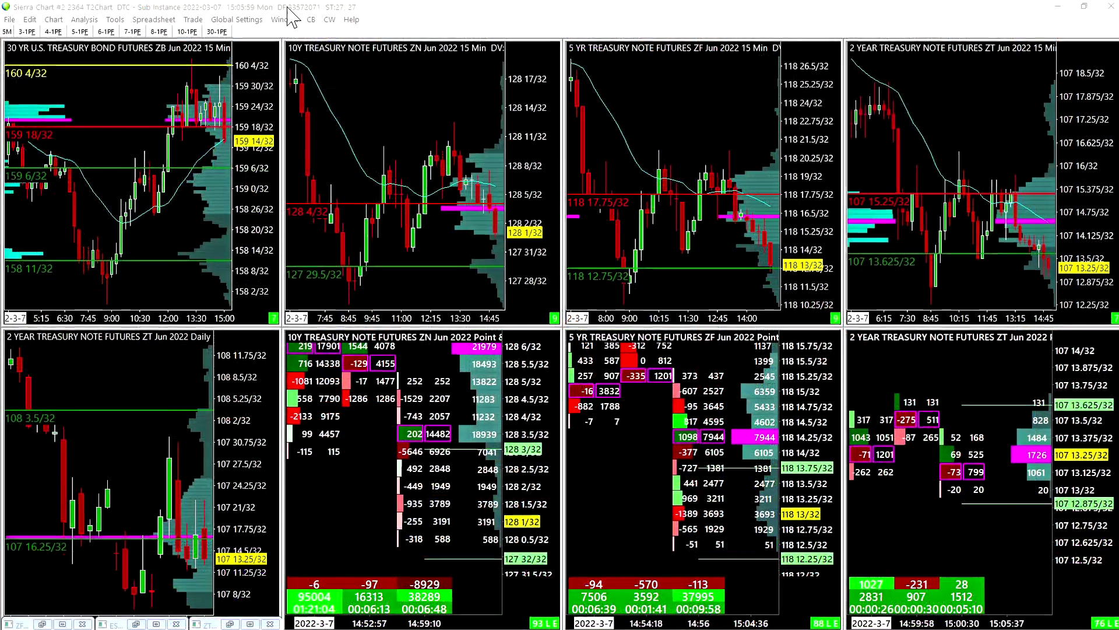
{"action": "left_click", "coordinate": [286, 19]}
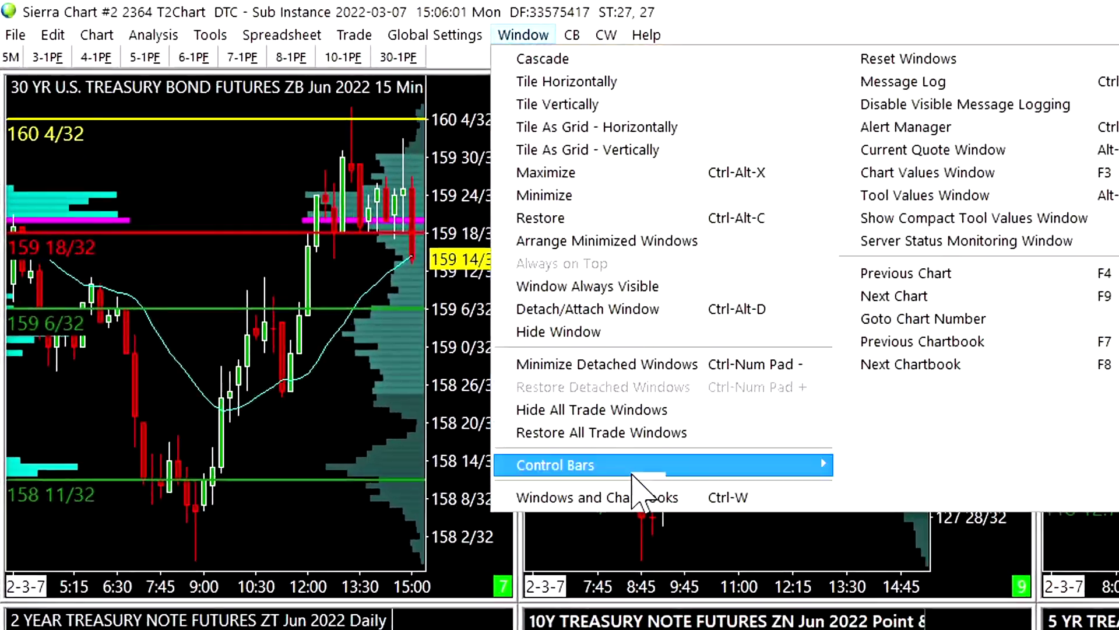
{"action": "left_click", "coordinate": [628, 501]}
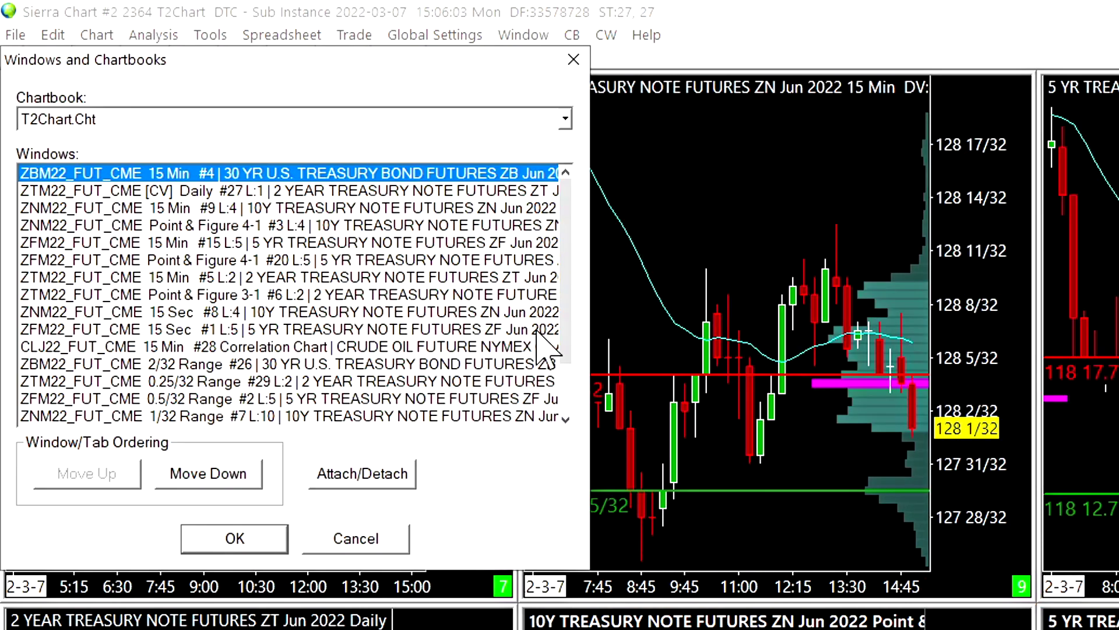
{"action": "left_click_drag", "start_coordinate": [564, 198], "coordinate": [571, 292]}
{"action": "left_click", "coordinate": [261, 312]}
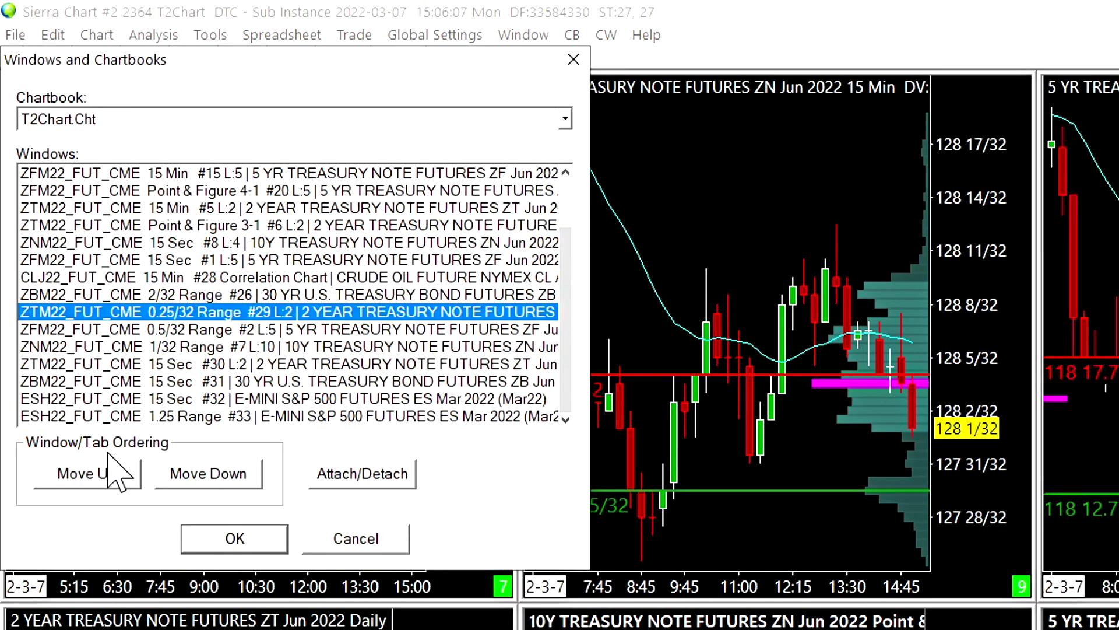
{"action": "scroll", "coordinate": [327, 257], "scroll_direction": "up", "scroll_amount": 2}
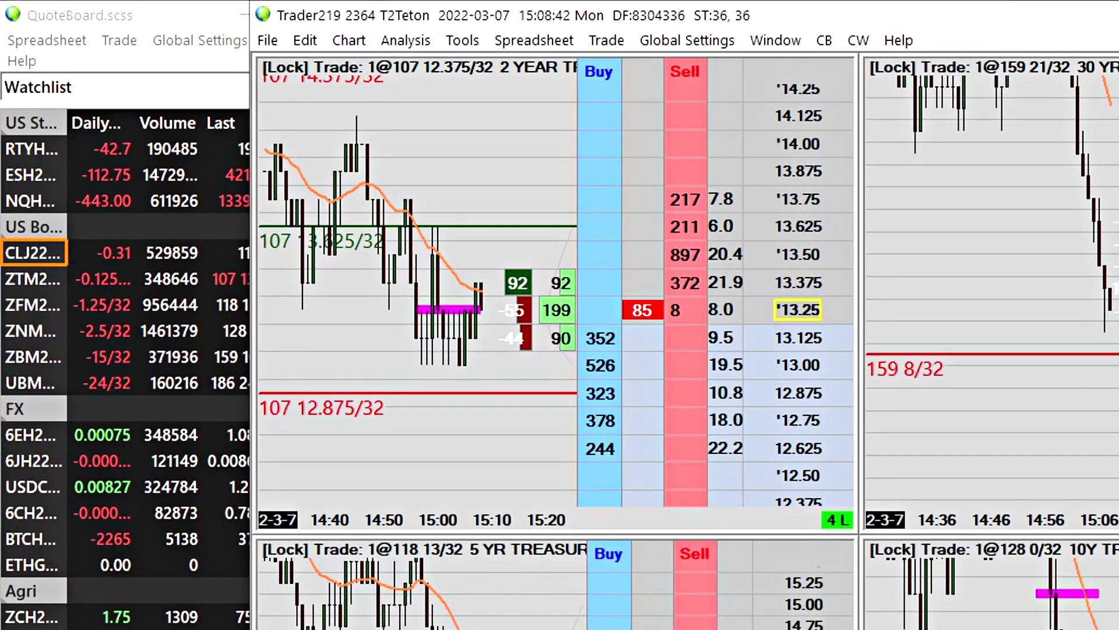
Show the Chart Update Interval in Milliseconds setting on the General 1 page of the main instance's General Settings
{"action": "left_click", "coordinate": [686, 40]}
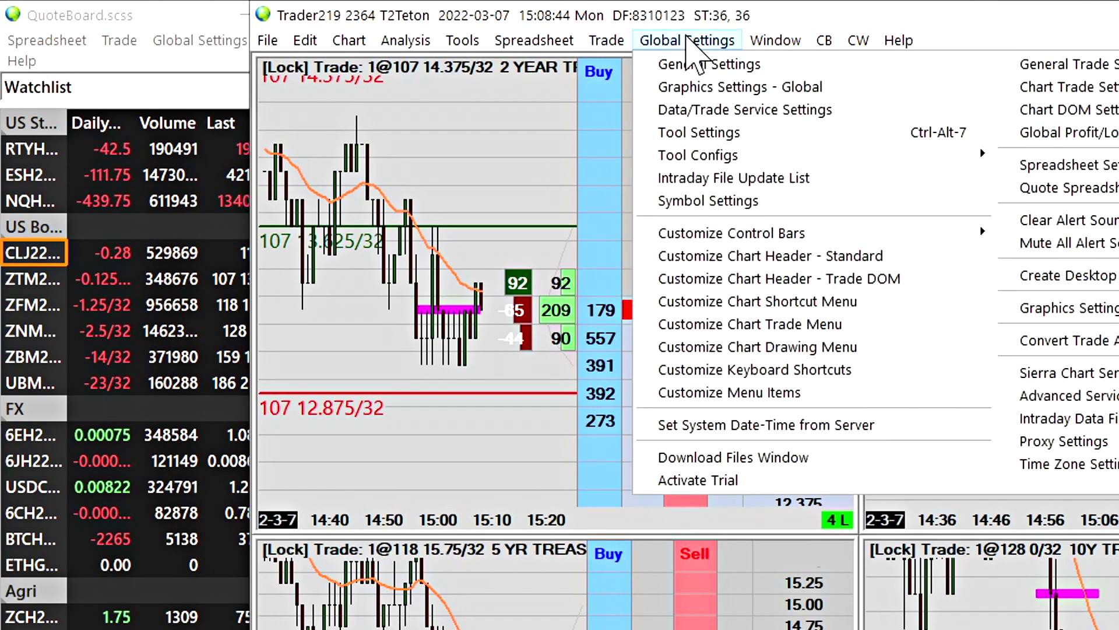
{"action": "left_click", "coordinate": [703, 64]}
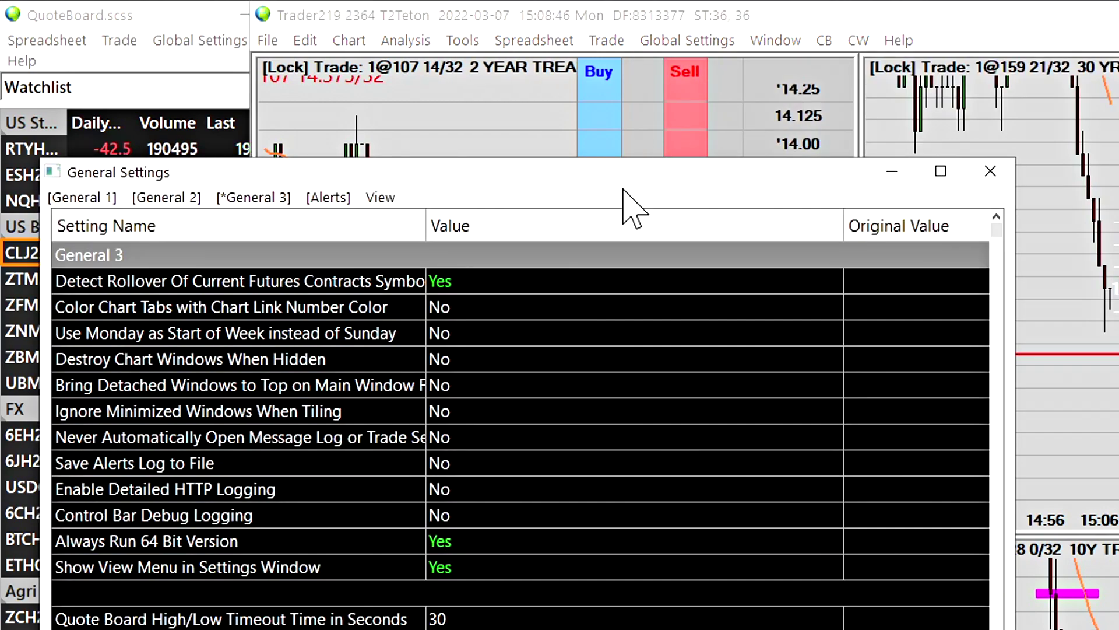
{"action": "left_click", "coordinate": [75, 198]}
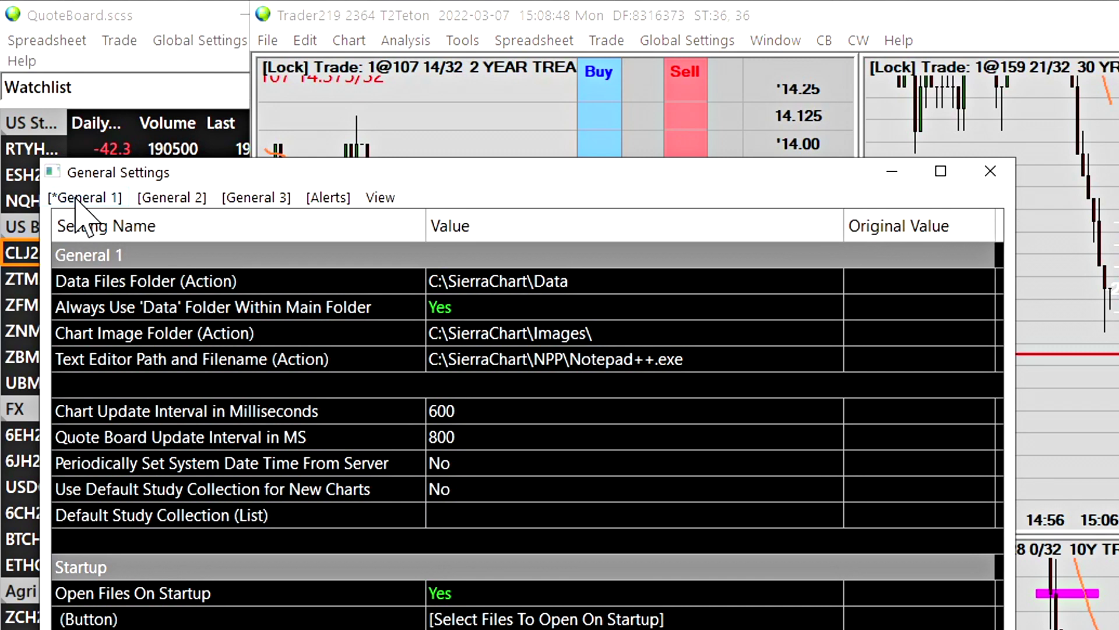
{"action": "left_click", "coordinate": [208, 411]}
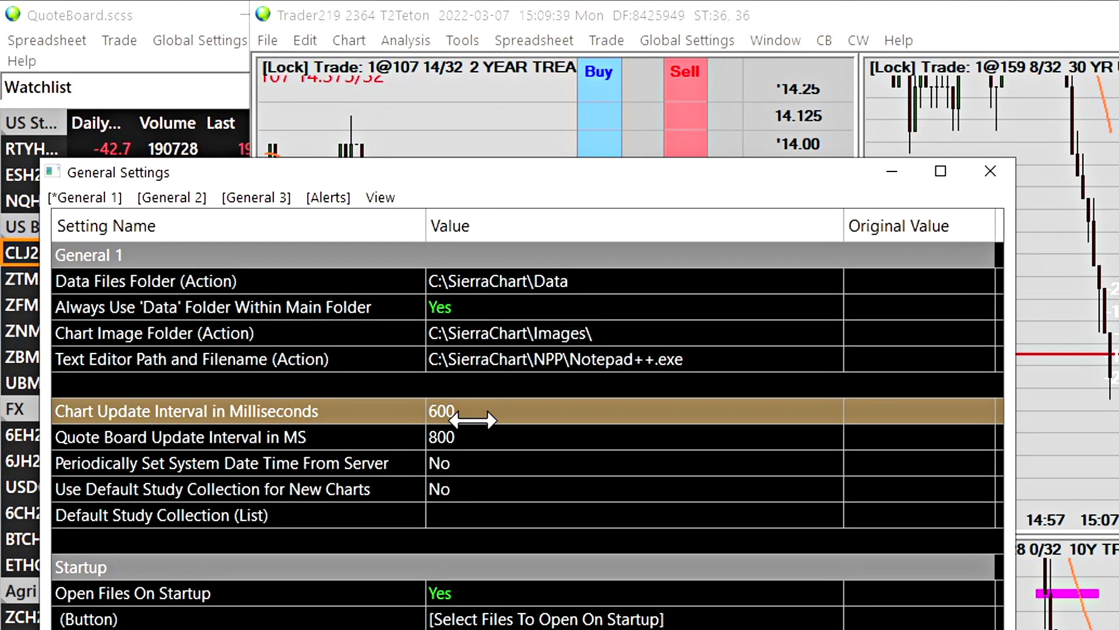
{"action": "left_click_drag", "start_coordinate": [500, 181], "coordinate": [522, 185]}
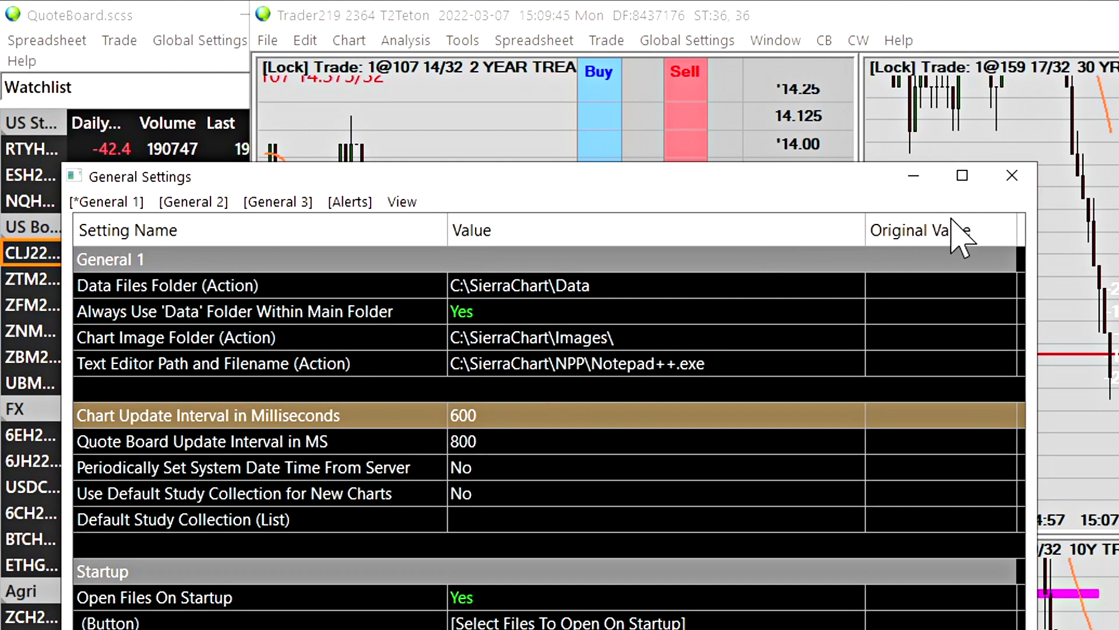
Close General Settings and highlight the heading and introduction of Improving Performance Of Chart / Trade DOM on the Chart Trading help page
{"action": "left_click", "coordinate": [1013, 176]}
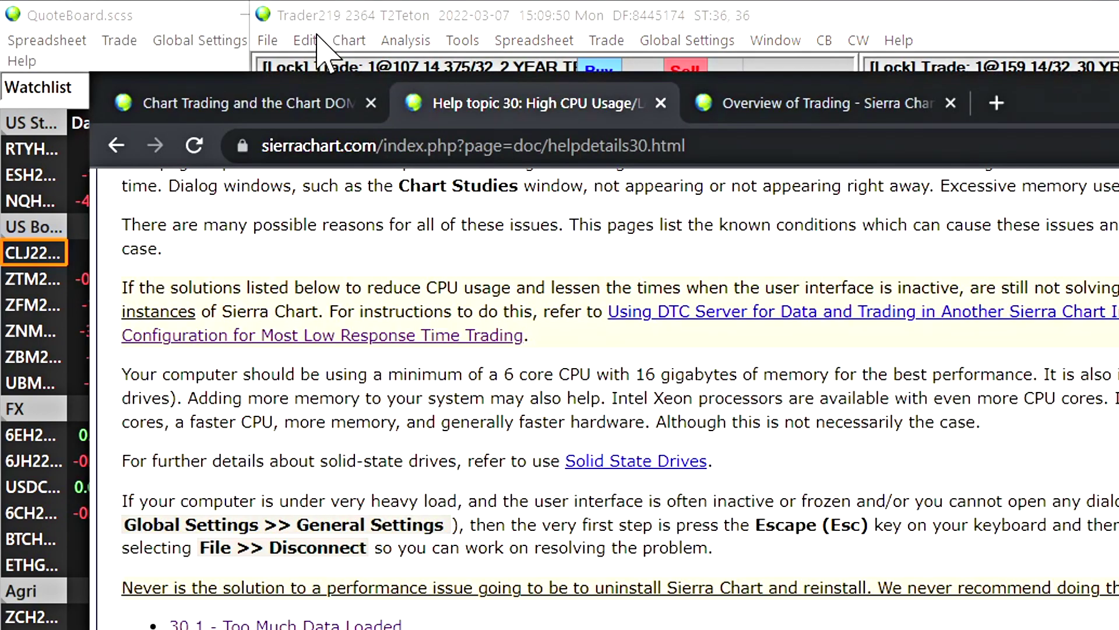
{"action": "left_click", "coordinate": [303, 105]}
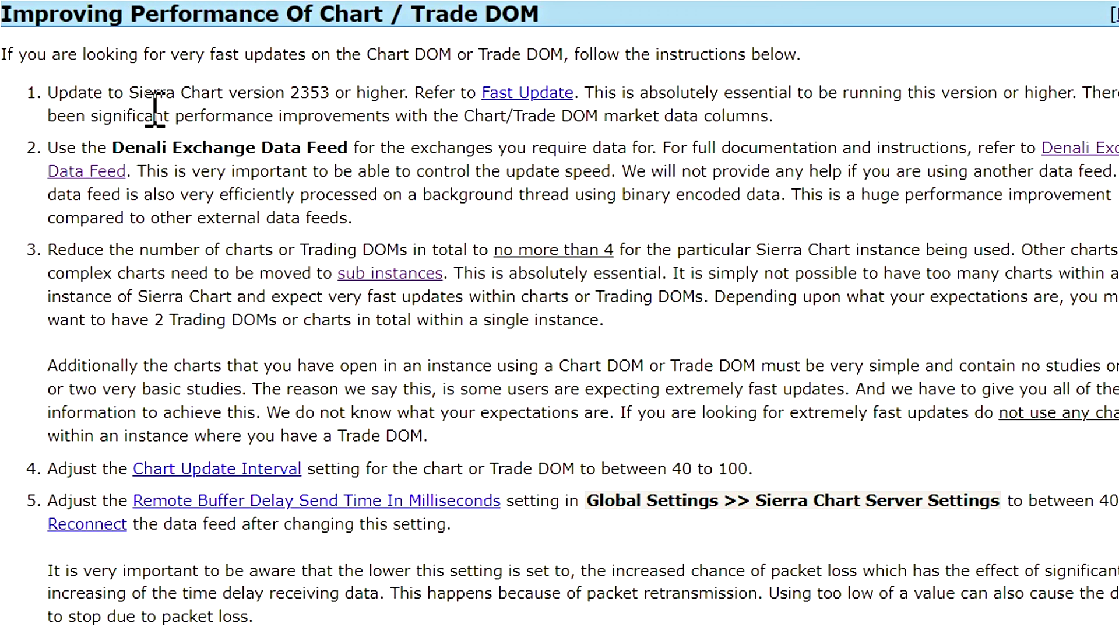
{"action": "left_click_drag", "start_coordinate": [1, 24], "coordinate": [565, 10]}
{"action": "left_click", "coordinate": [564, 10]}
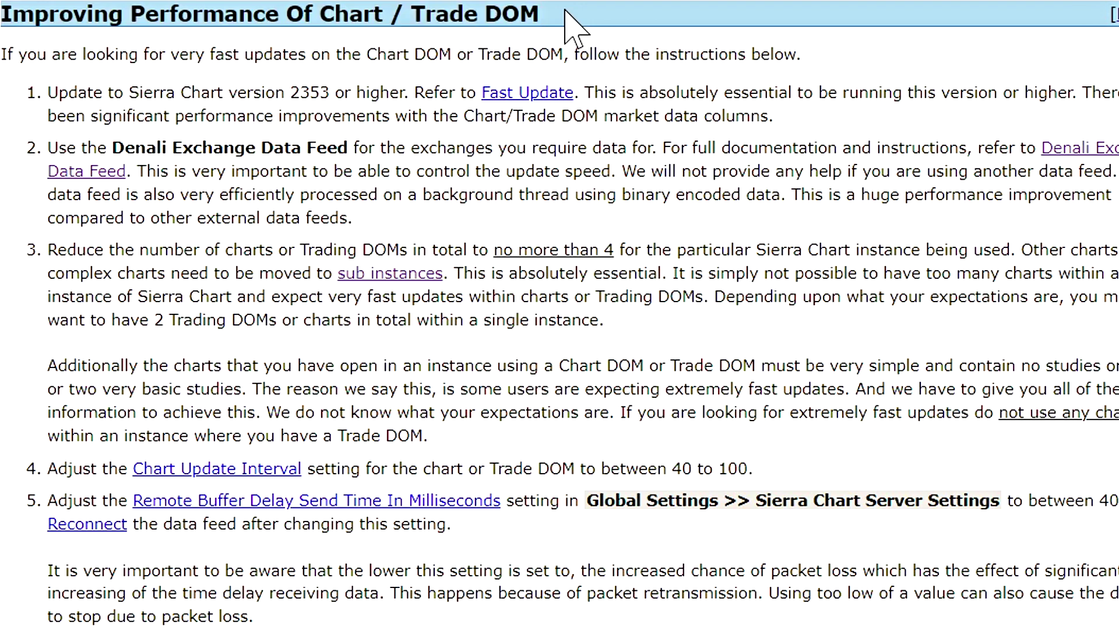
{"action": "left_click_drag", "start_coordinate": [20, 56], "coordinate": [812, 43]}
{"action": "left_click", "coordinate": [812, 54]}
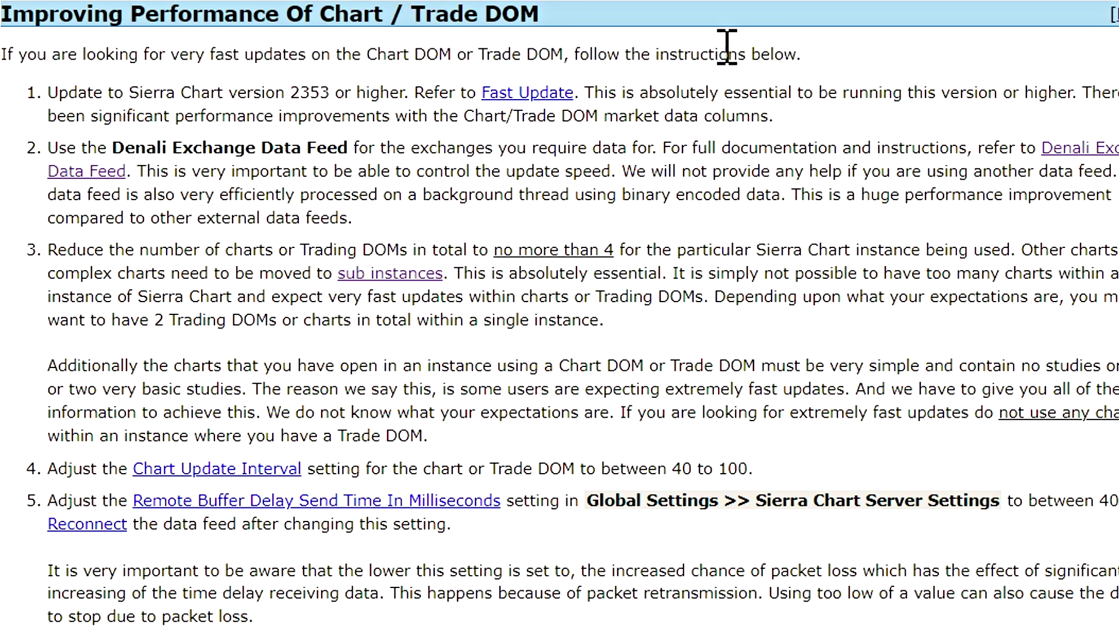
Highlight the recommendations to update to version 2353 or higher and to use the Denali Exchange Data Feed
{"action": "left_click_drag", "start_coordinate": [67, 98], "coordinate": [390, 109]}
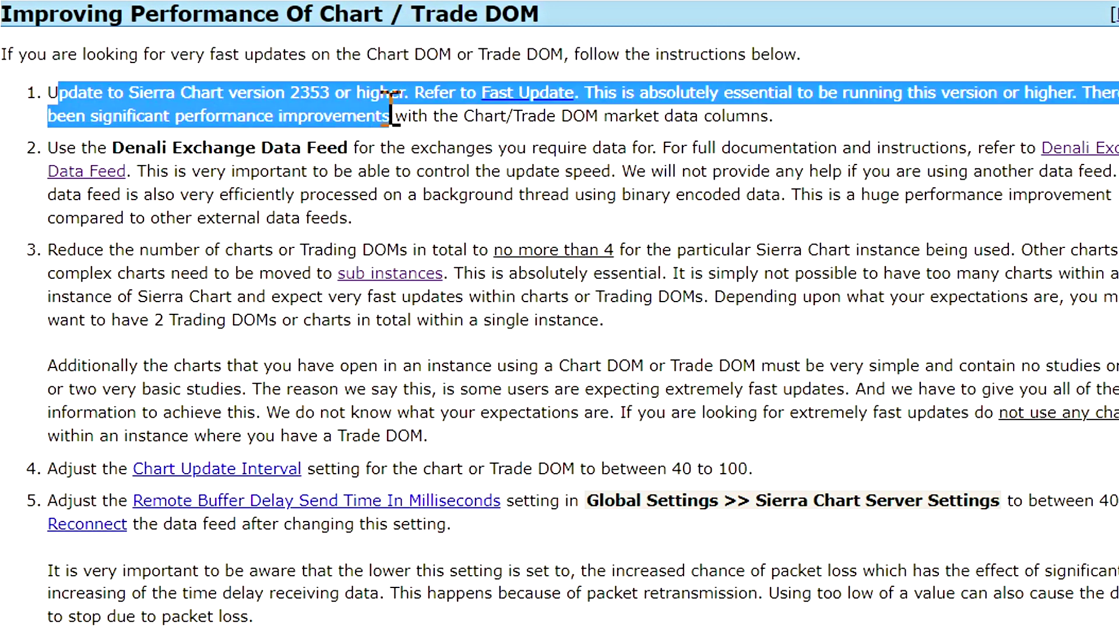
{"action": "left_click", "coordinate": [390, 108]}
{"action": "left_click_drag", "start_coordinate": [51, 146], "coordinate": [880, 145]}
{"action": "left_click", "coordinate": [882, 142]}
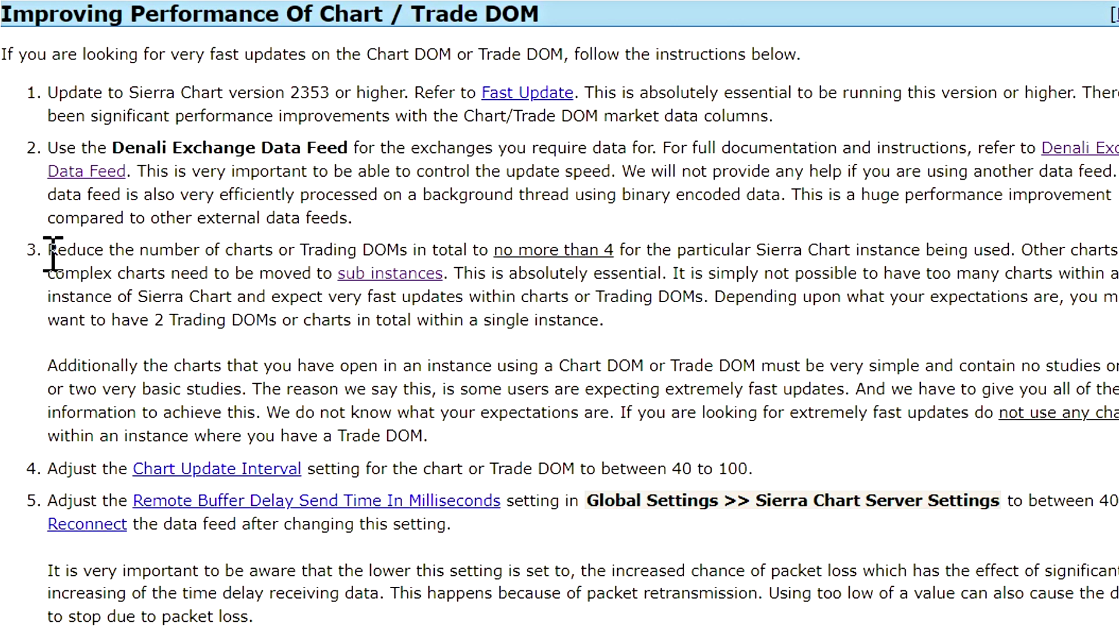
Highlight the recommendation to reduce the charts or Trading DOMs to no more than 4 per instance
{"action": "left_click_drag", "start_coordinate": [53, 254], "coordinate": [619, 254]}
{"action": "left_click", "coordinate": [619, 254]}
{"action": "left_click_drag", "start_coordinate": [292, 249], "coordinate": [47, 250]}
{"action": "left_click", "coordinate": [781, 245]}
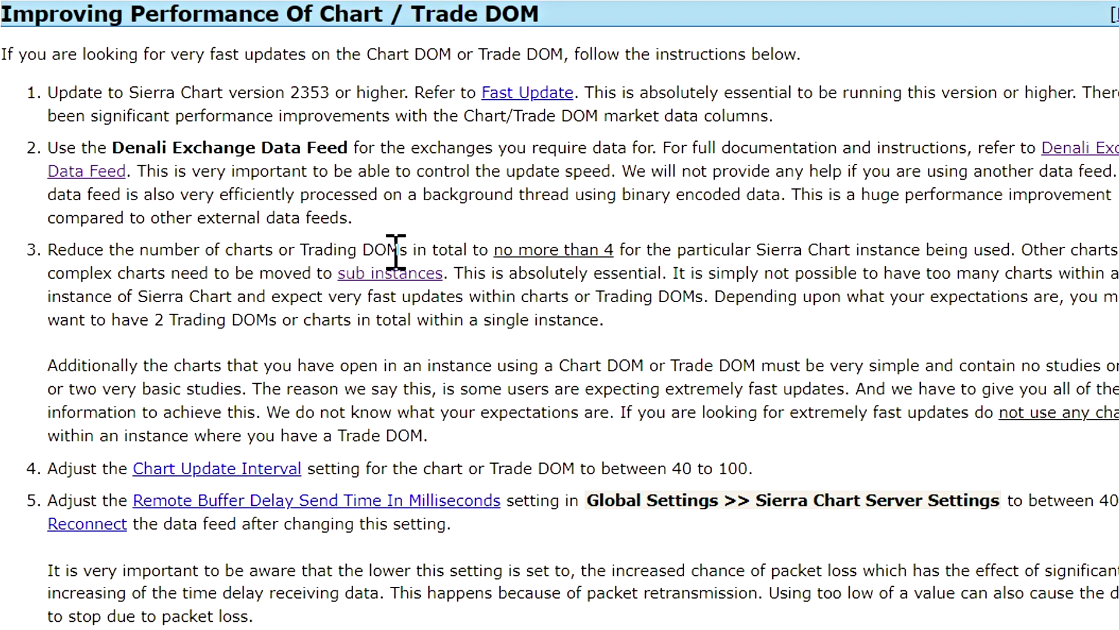
Highlight the advice on moving complex charts to sub instances and limiting a single instance to 2 Trading DOMs or charts
{"action": "left_click_drag", "start_coordinate": [62, 272], "coordinate": [260, 276]}
{"action": "left_click", "coordinate": [263, 275]}
{"action": "left_click_drag", "start_coordinate": [455, 272], "coordinate": [670, 274]}
{"action": "left_click", "coordinate": [671, 274]}
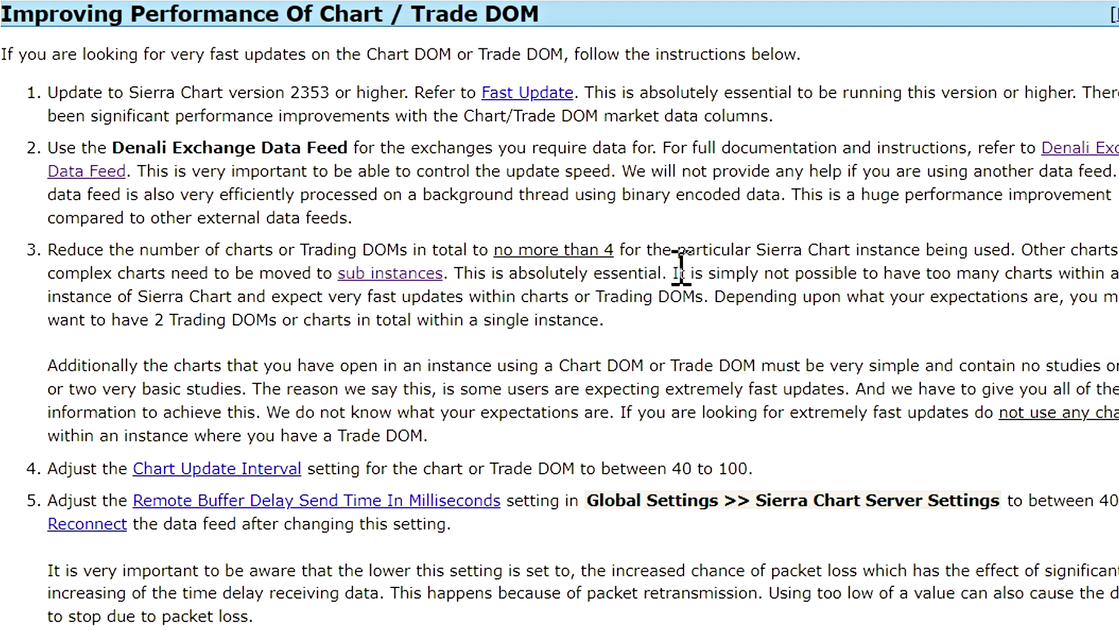
{"action": "left_click_drag", "start_coordinate": [678, 273], "coordinate": [716, 299]}
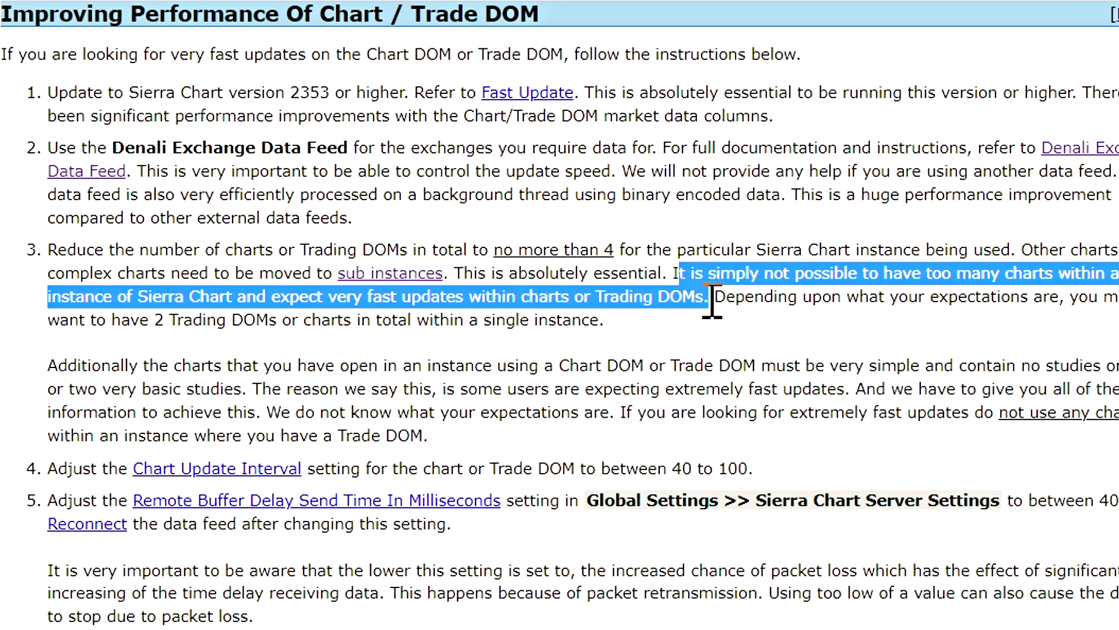
{"action": "left_click", "coordinate": [720, 296]}
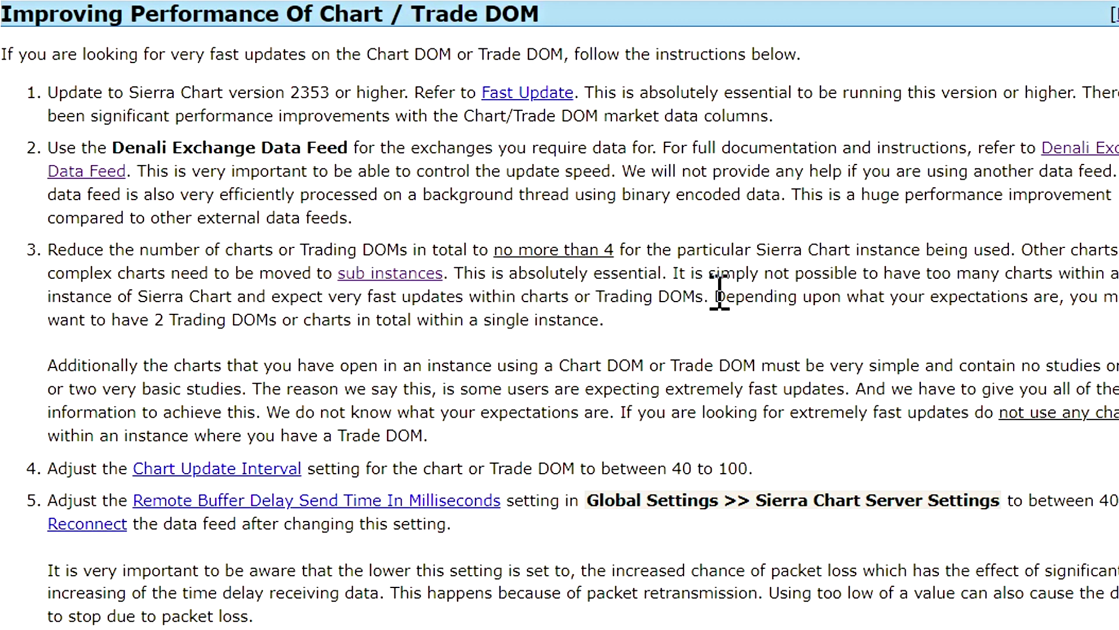
{"action": "left_click_drag", "start_coordinate": [720, 298], "coordinate": [679, 326]}
{"action": "left_click", "coordinate": [679, 327]}
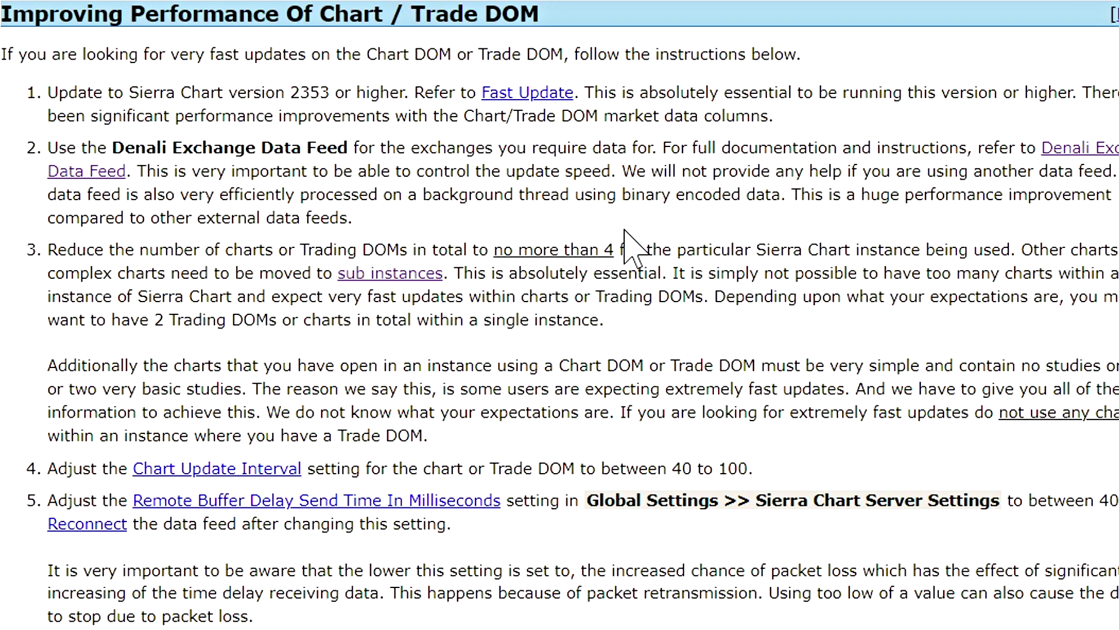
Highlight the paragraph about keeping charts with a Chart DOM or Trade DOM simple, with no or very basic studies
{"action": "scroll", "coordinate": [621, 135], "scroll_direction": "down", "scroll_amount": 3}
{"action": "left_click_drag", "start_coordinate": [180, 208], "coordinate": [255, 231]}
{"action": "left_click", "coordinate": [693, 205]}
{"action": "left_click", "coordinate": [255, 230]}
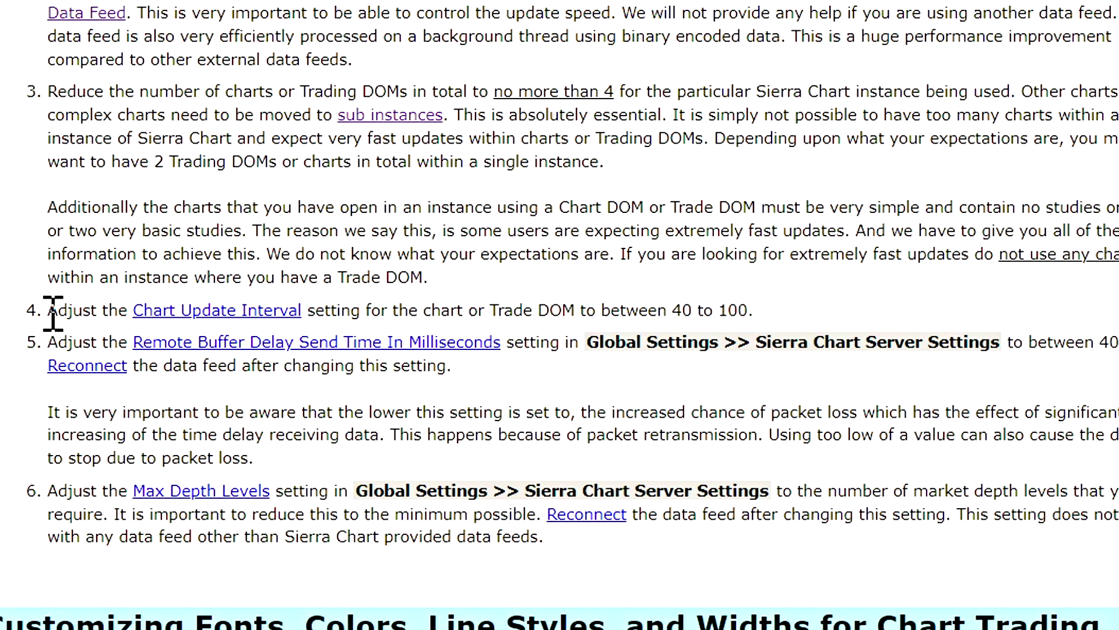
Highlight the recommended Chart Update Interval range of 40 to 100 for the chart or Trade DOM
{"action": "left_click_drag", "start_coordinate": [344, 316], "coordinate": [796, 318]}
{"action": "left_click", "coordinate": [681, 303]}
{"action": "mouse_move", "coordinate": [686, 309]}
{"action": "left_mouse_down"}
{"action": "mouse_move", "coordinate": [758, 316]}
{"action": "mouse_move", "coordinate": [668, 318]}
{"action": "left_mouse_up"}
{"action": "left_click", "coordinate": [760, 317]}
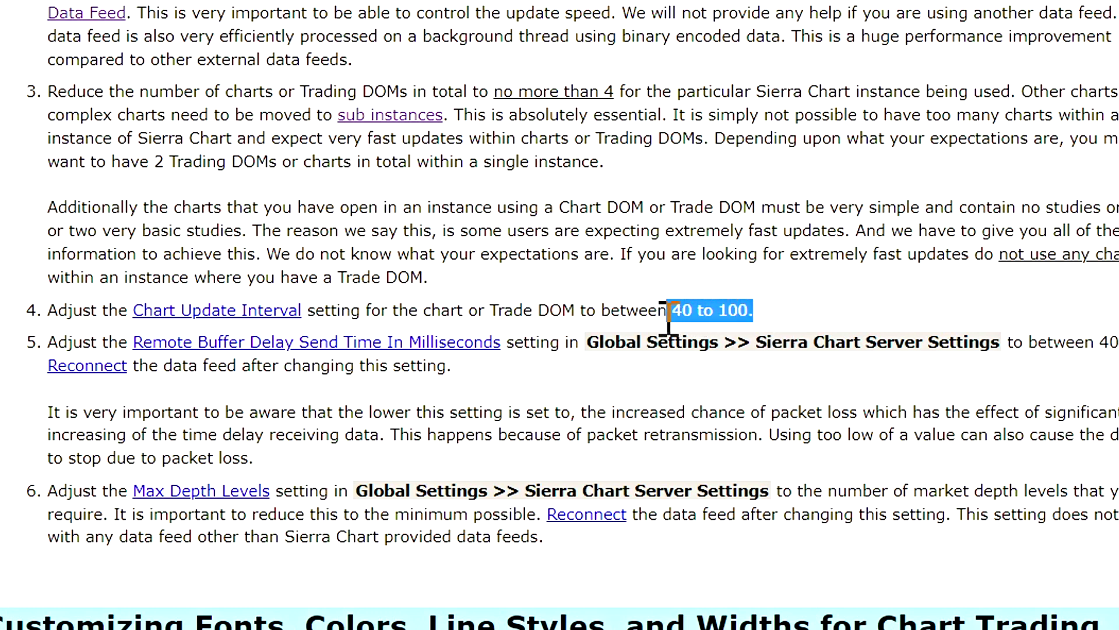
{"action": "left_click", "coordinate": [681, 318]}
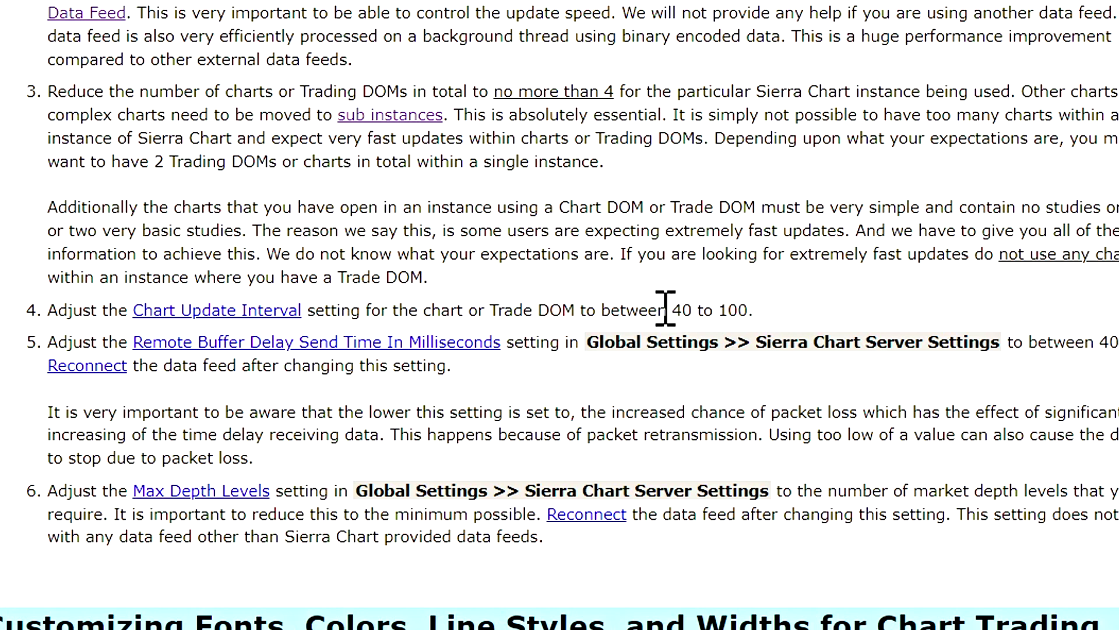
{"action": "left_click_drag", "start_coordinate": [665, 309], "coordinate": [758, 330]}
{"action": "left_click", "coordinate": [758, 321]}
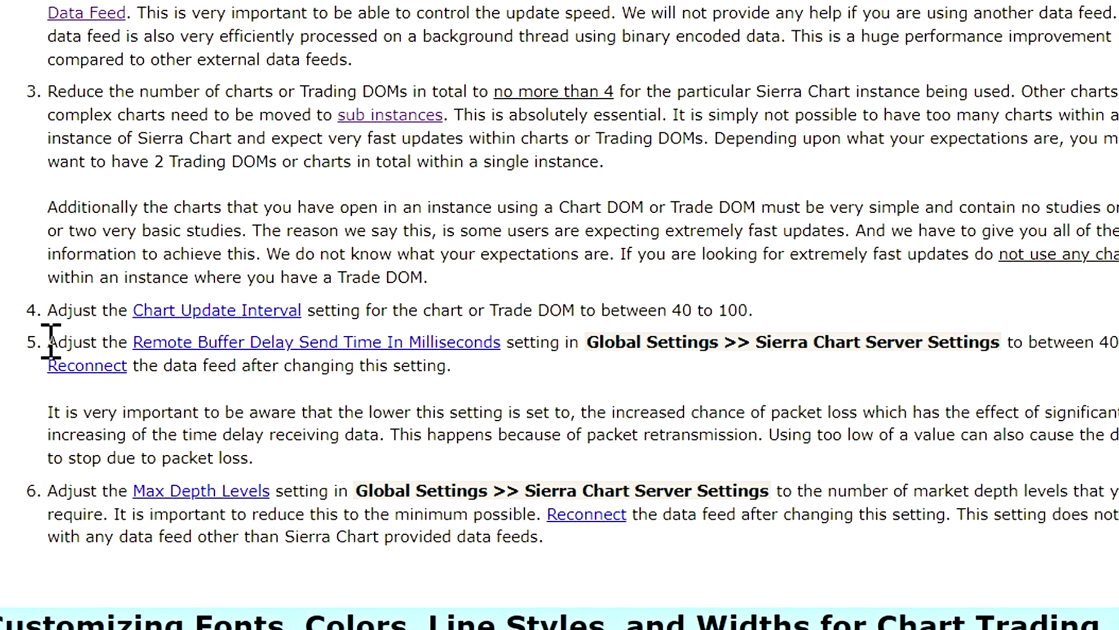
{"action": "double_click", "coordinate": [681, 310]}
{"action": "left_click", "coordinate": [929, 123]}
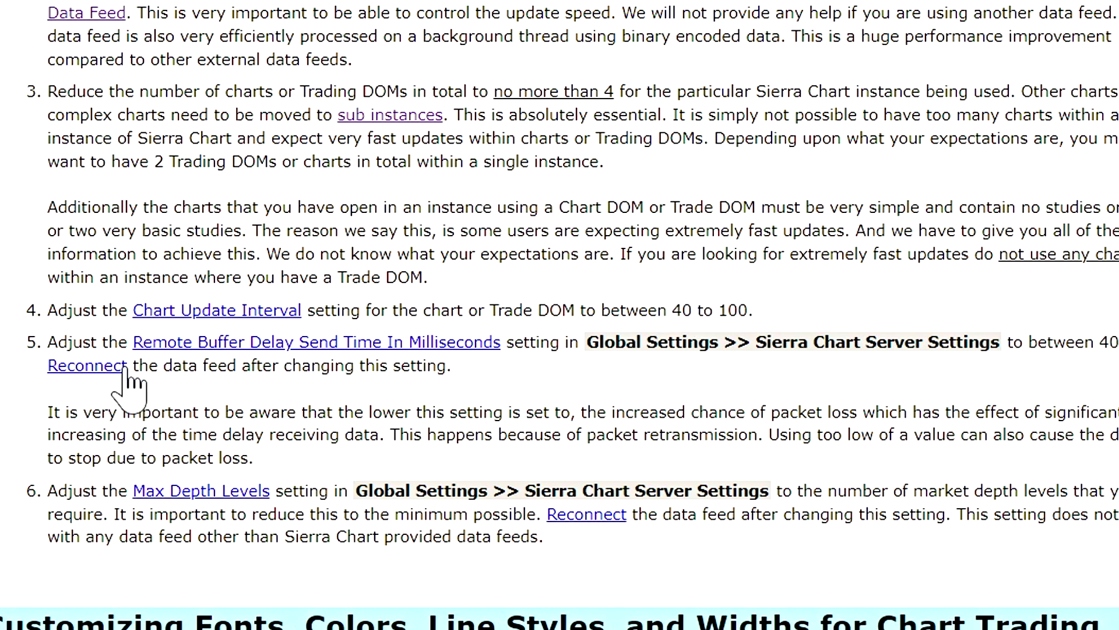
Highlight the instruction to adjust Remote Buffer Delay Send Time In Milliseconds in the Sierra Chart Server Settings
{"action": "left_click_drag", "start_coordinate": [27, 344], "coordinate": [490, 393]}
{"action": "left_click", "coordinate": [834, 344]}
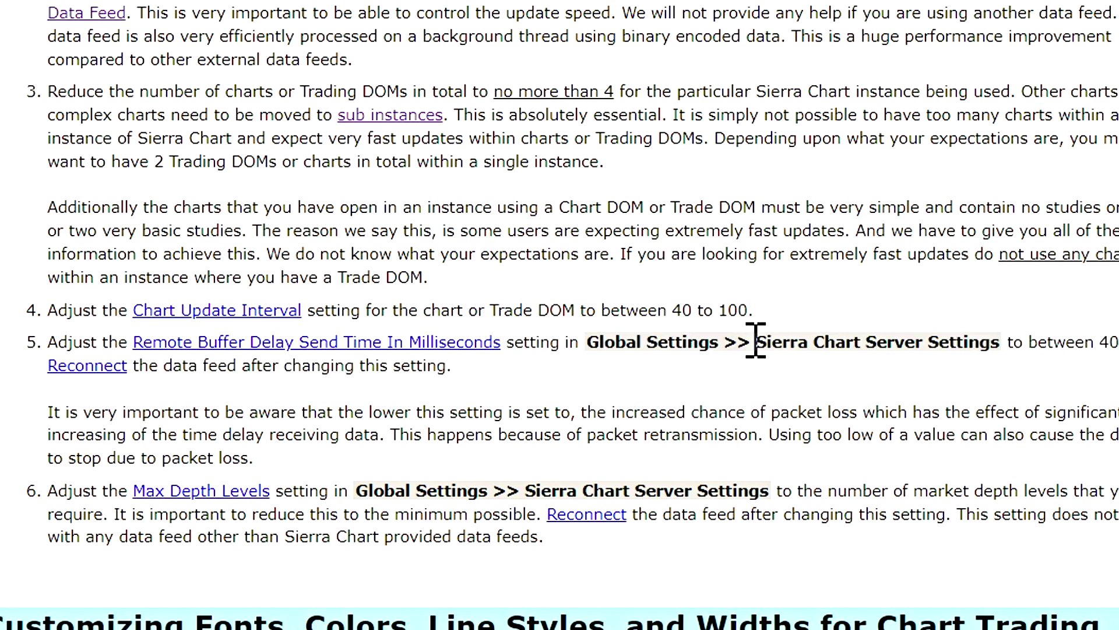
{"action": "left_click_drag", "start_coordinate": [756, 342], "coordinate": [994, 341]}
{"action": "left_click", "coordinate": [1061, 342]}
{"action": "left_click_drag", "start_coordinate": [1101, 342], "coordinate": [1115, 343]}
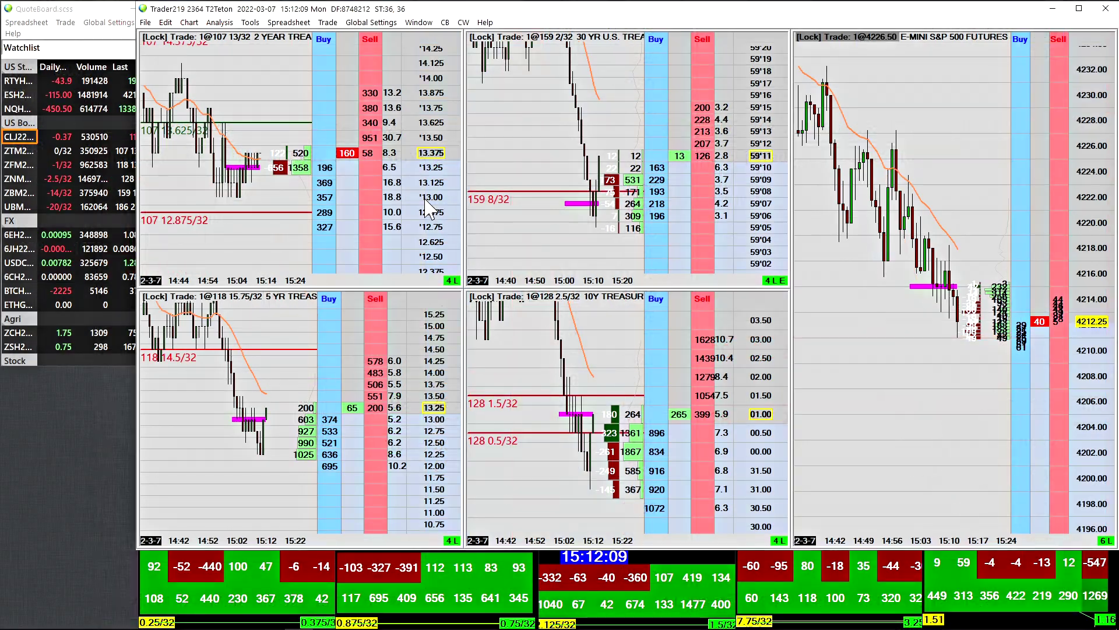
Switch to Sierra Chart and show the Advanced Settings in the Chart Settings of the 2 Year Treasury Note chart
{"action": "left_click", "coordinate": [145, 22]}
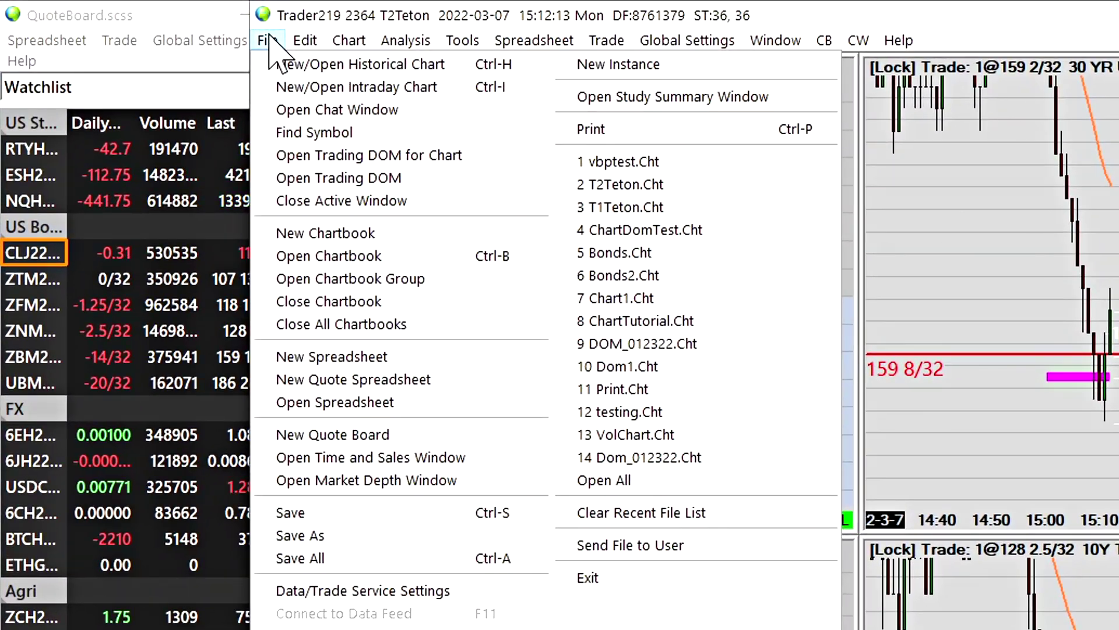
{"action": "mouse_move", "coordinate": [345, 40]}
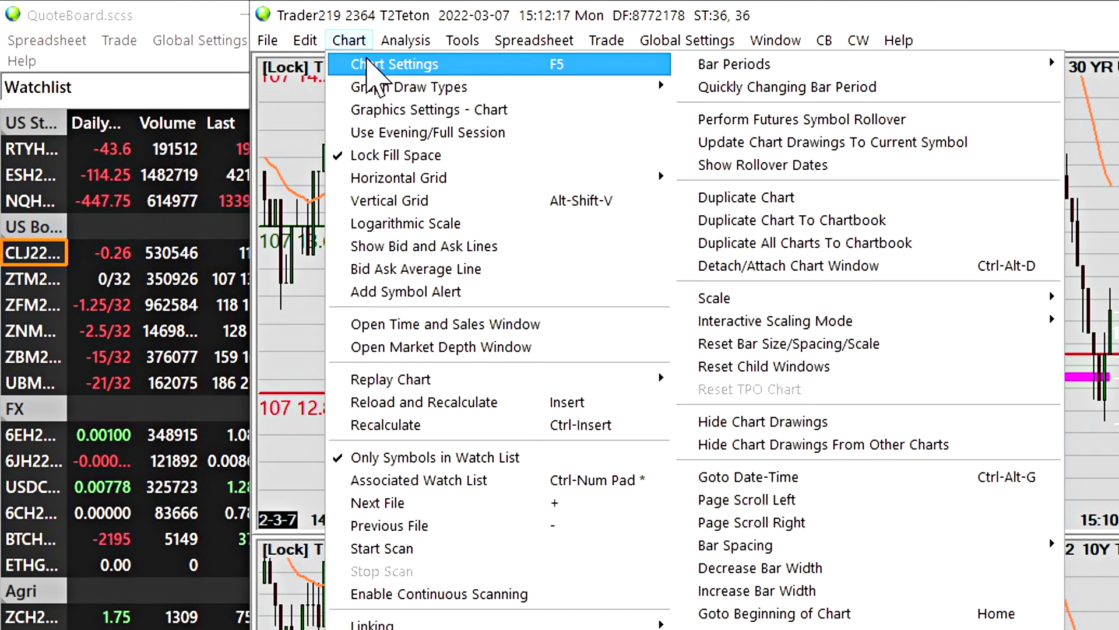
{"action": "left_click", "coordinate": [375, 50]}
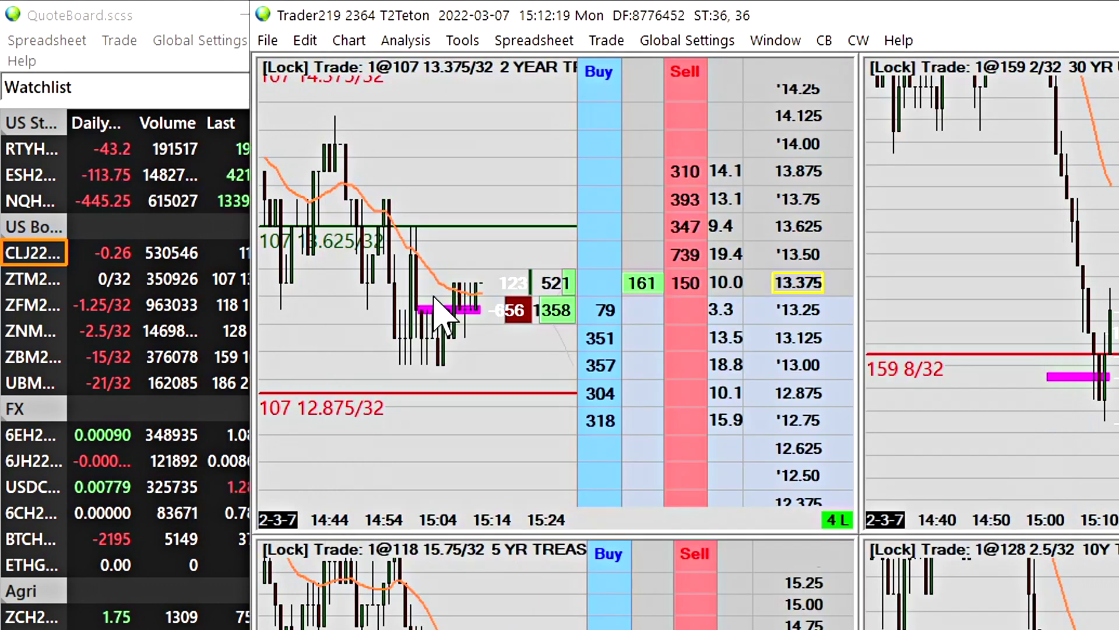
{"action": "left_click", "coordinate": [353, 41]}
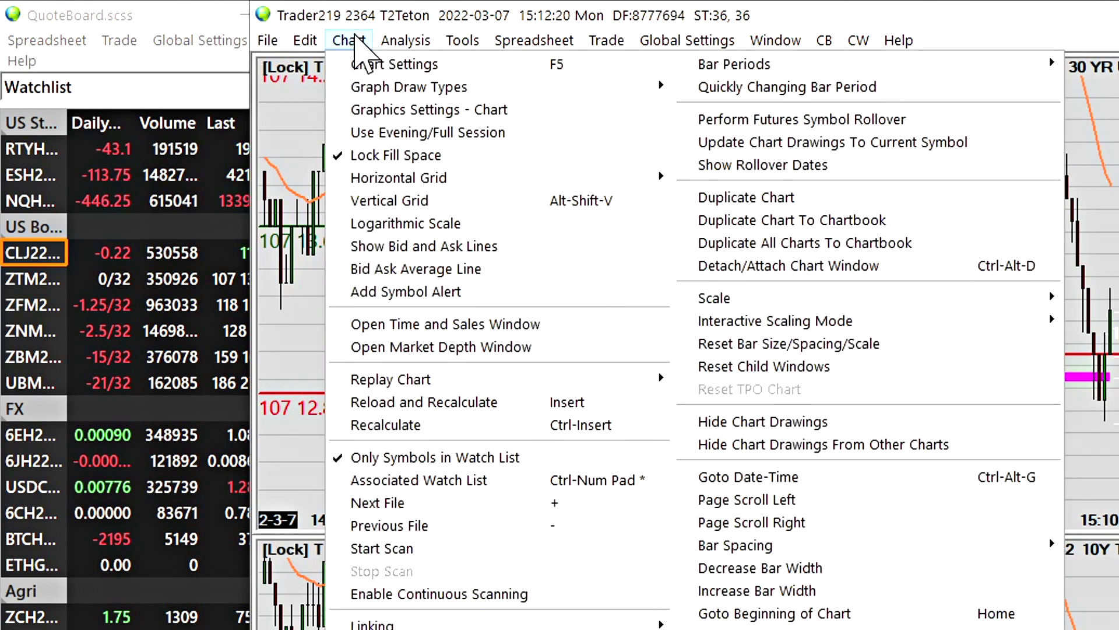
{"action": "left_click", "coordinate": [427, 73]}
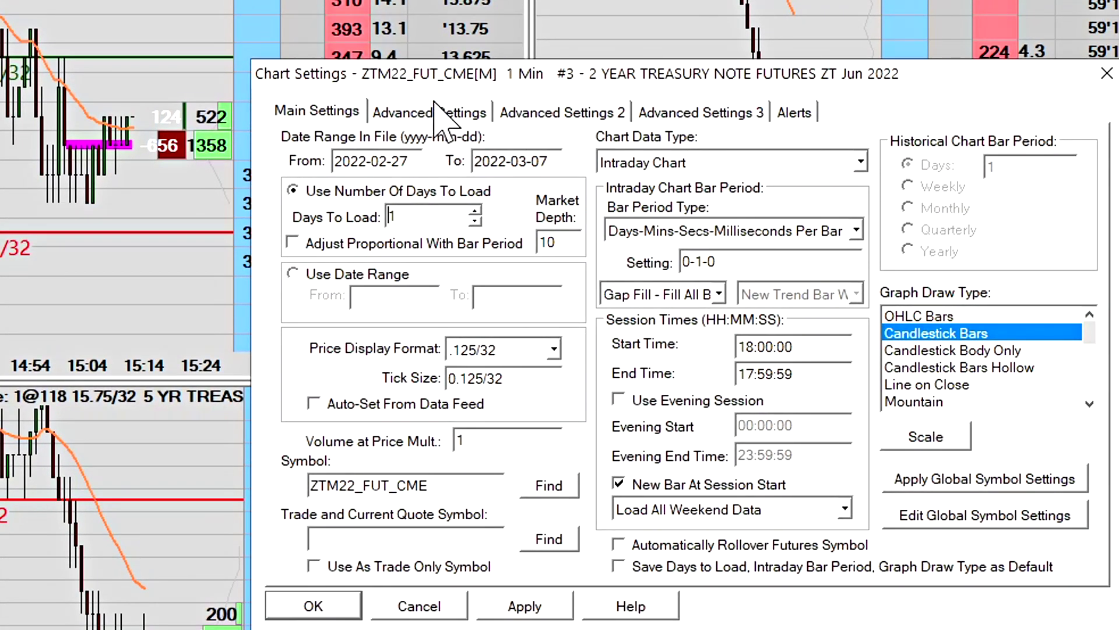
{"action": "left_click", "coordinate": [399, 115]}
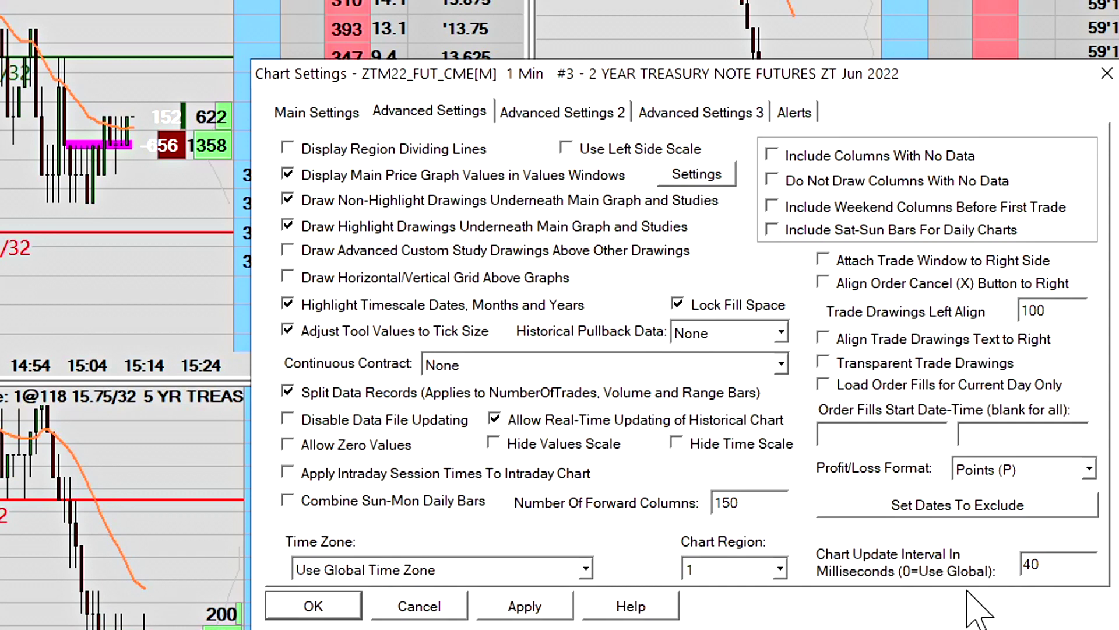
Point out the chart's own Chart Update Interval in Milliseconds value, and close Chart Settings without changing it
{"action": "left_click", "coordinate": [1053, 568]}
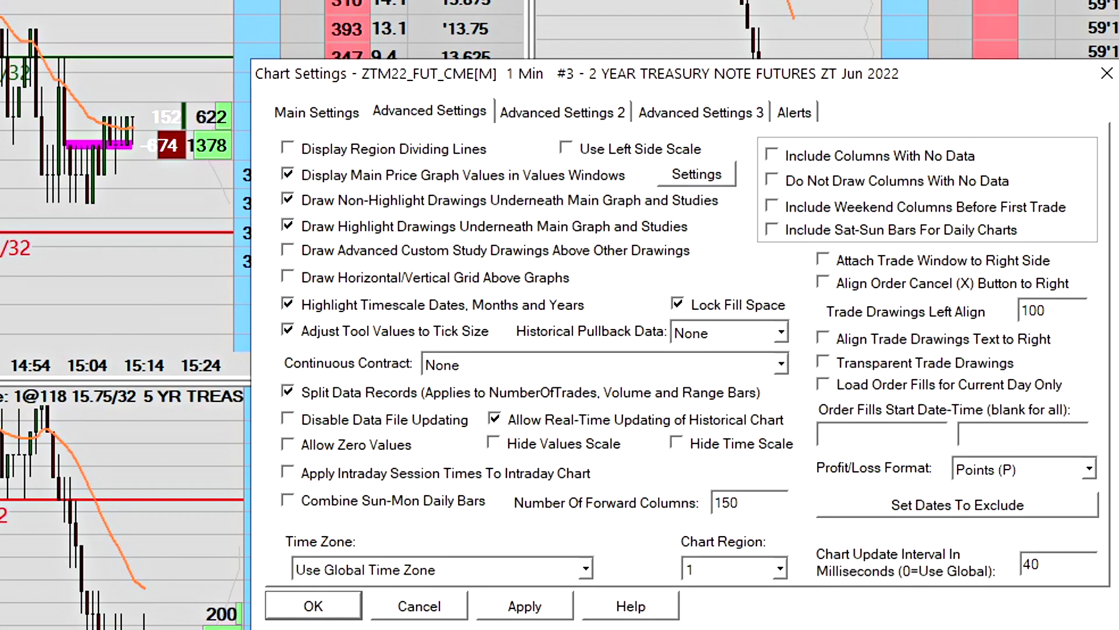
{"action": "double_click", "coordinate": [1017, 560]}
{"action": "left_click", "coordinate": [1071, 558]}
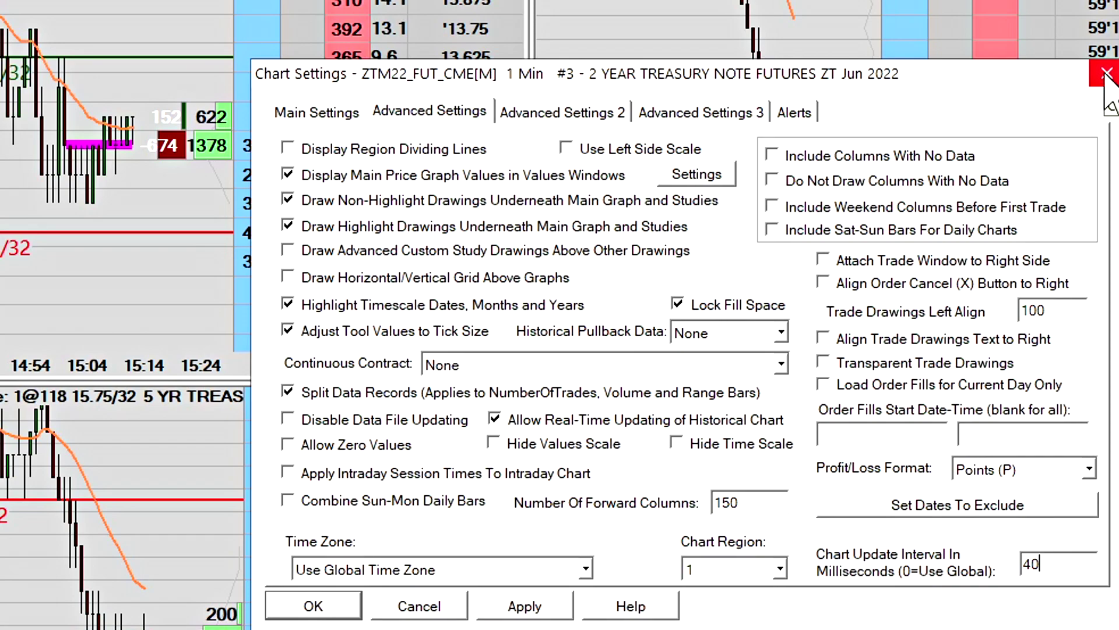
{"action": "left_click", "coordinate": [1106, 73]}
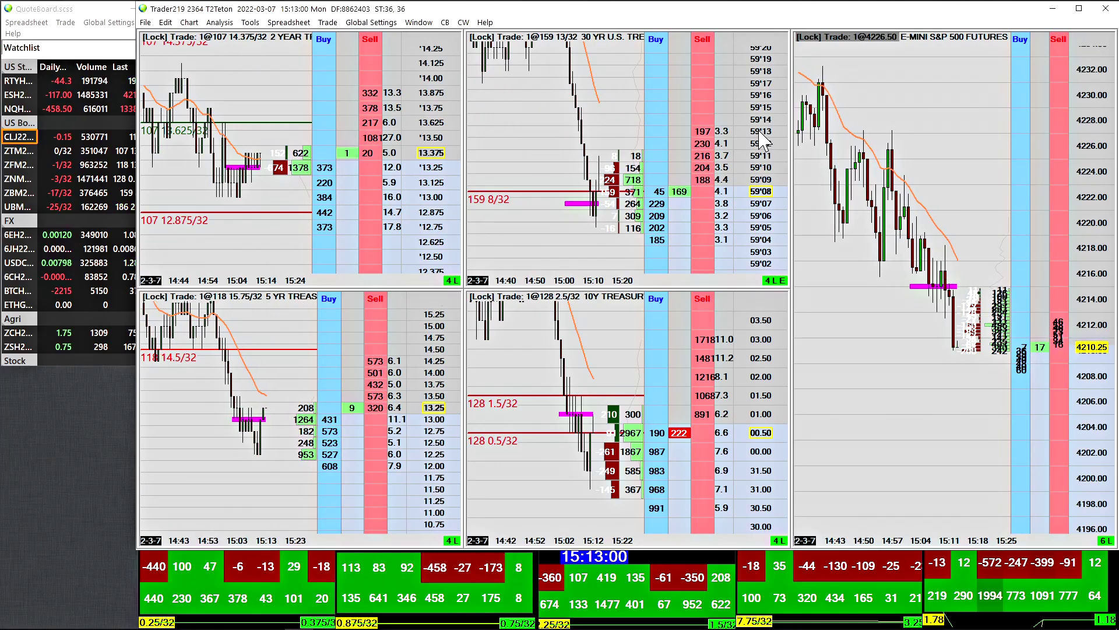
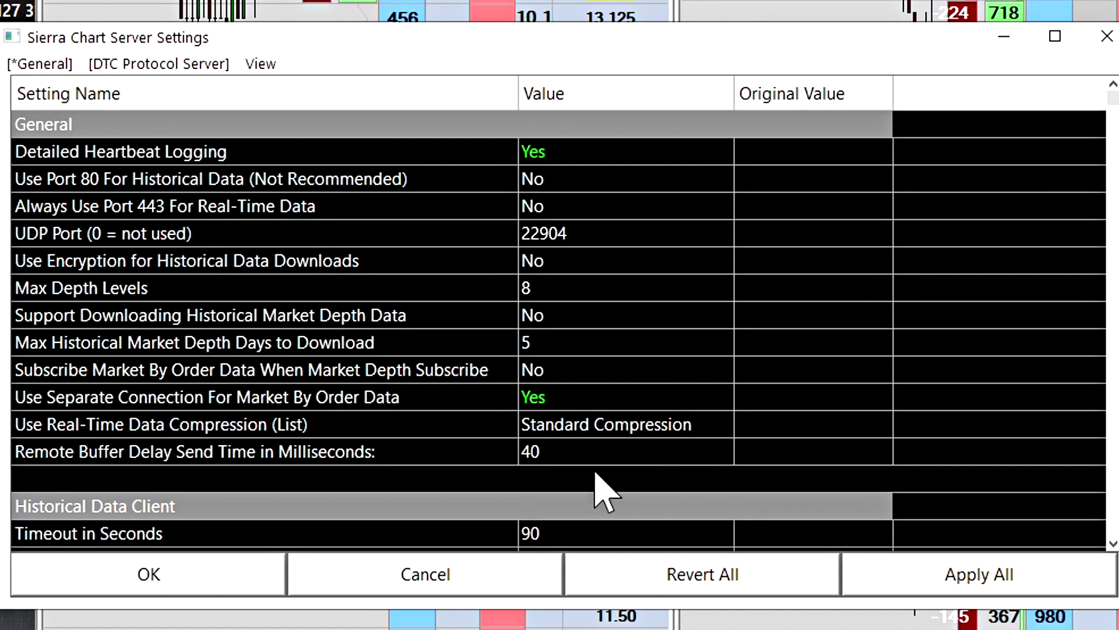
Show the Use Real-Time Data Compression choices in Sierra Chart Server Settings and keep Standard Compression selected
{"action": "left_click", "coordinate": [30, 425]}
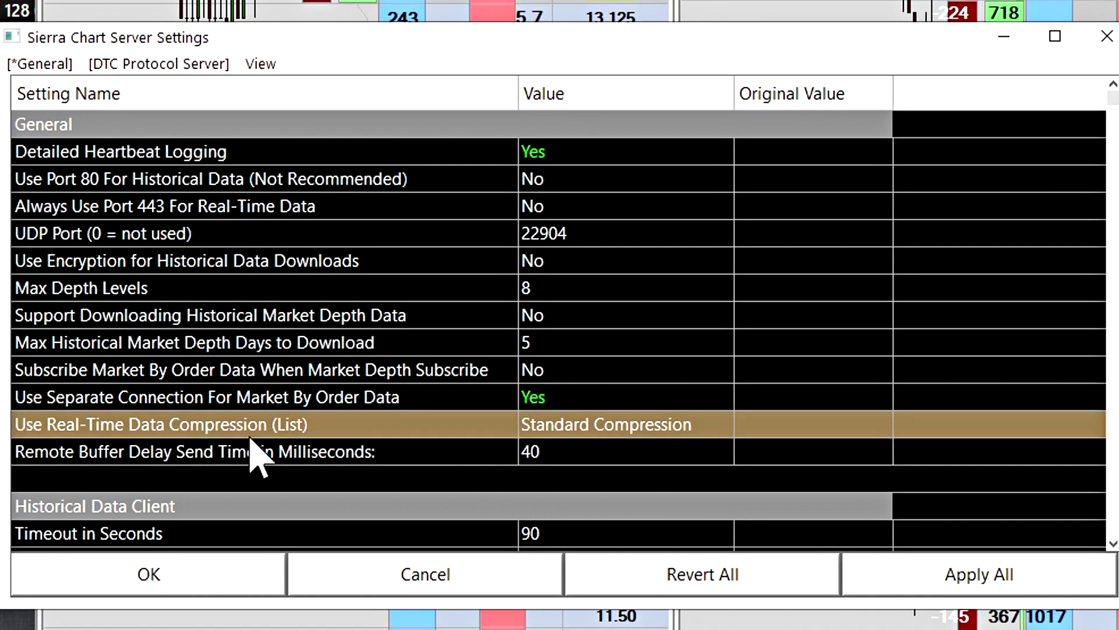
{"action": "left_click", "coordinate": [589, 431]}
{"action": "left_click", "coordinate": [590, 434]}
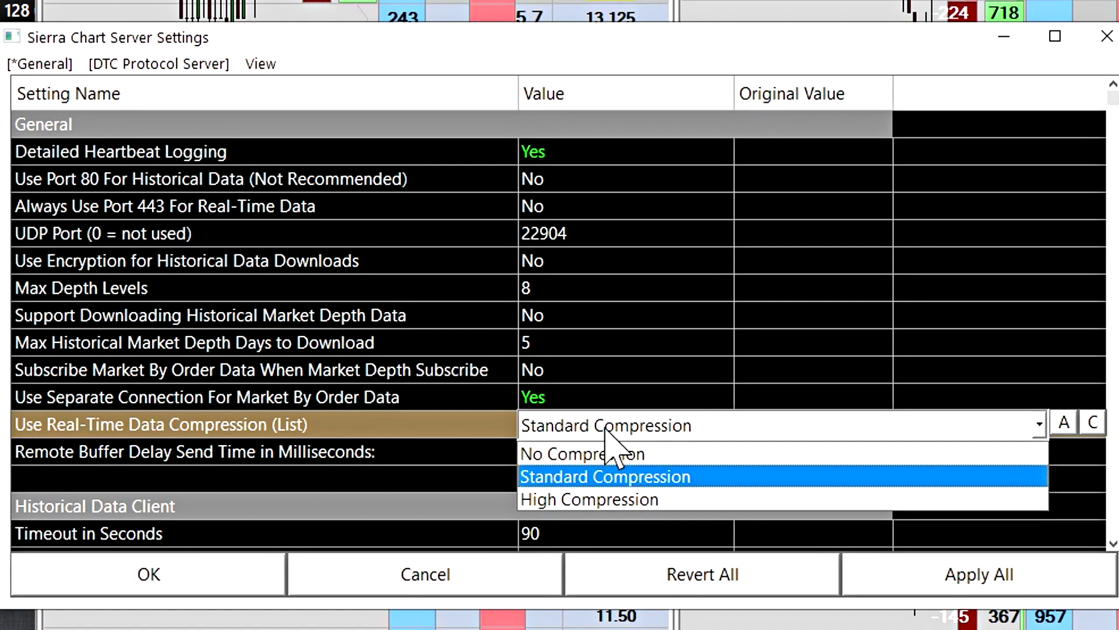
{"action": "left_click", "coordinate": [576, 483]}
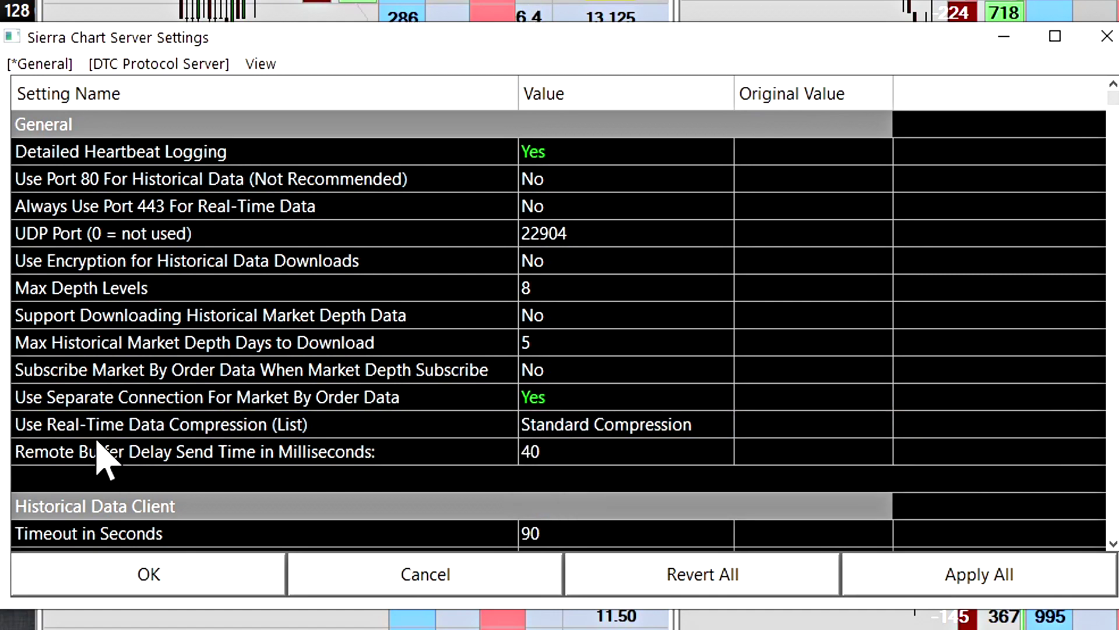
Point out the Remote Buffer Delay Send Time in Milliseconds value, and close Sierra Chart Server Settings without changing it
{"action": "left_click", "coordinate": [77, 454]}
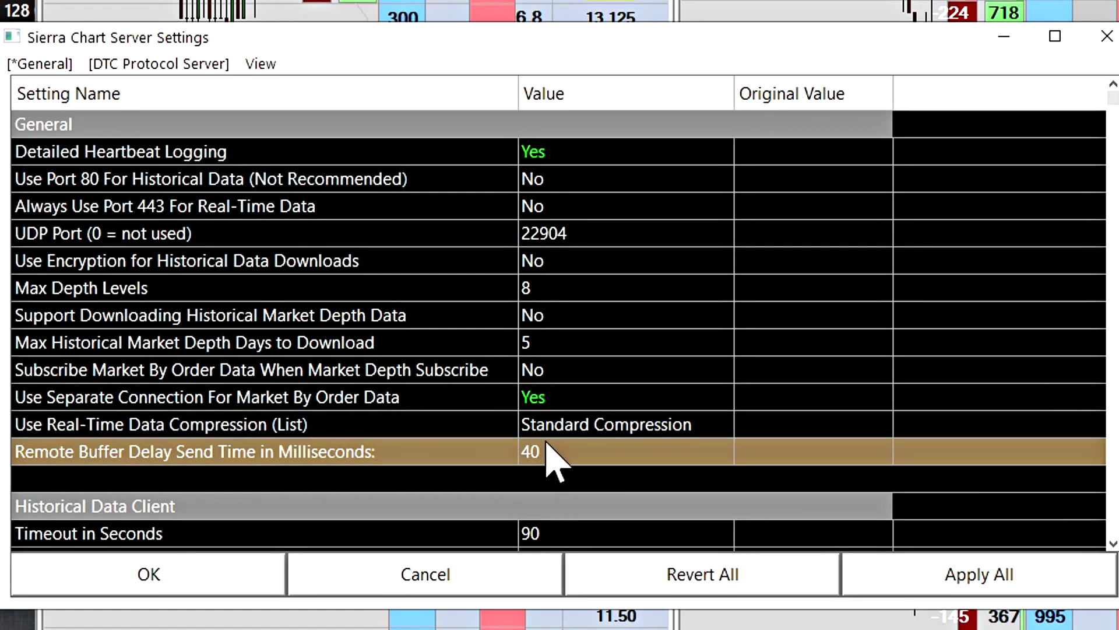
{"action": "left_click", "coordinate": [571, 449]}
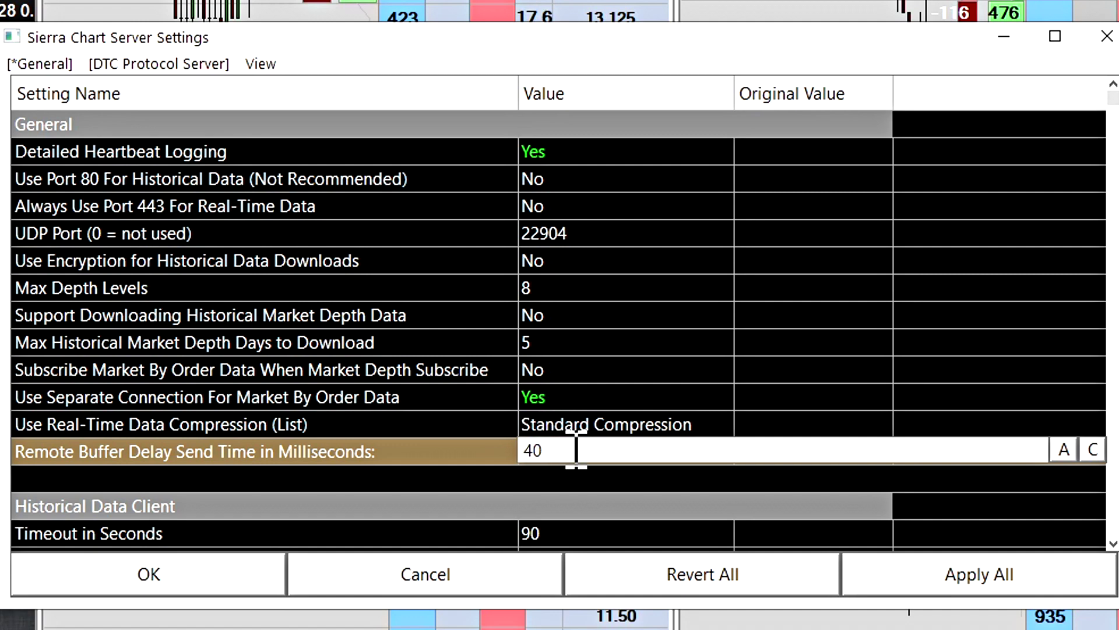
{"action": "left_click_drag", "start_coordinate": [576, 449], "coordinate": [516, 455]}
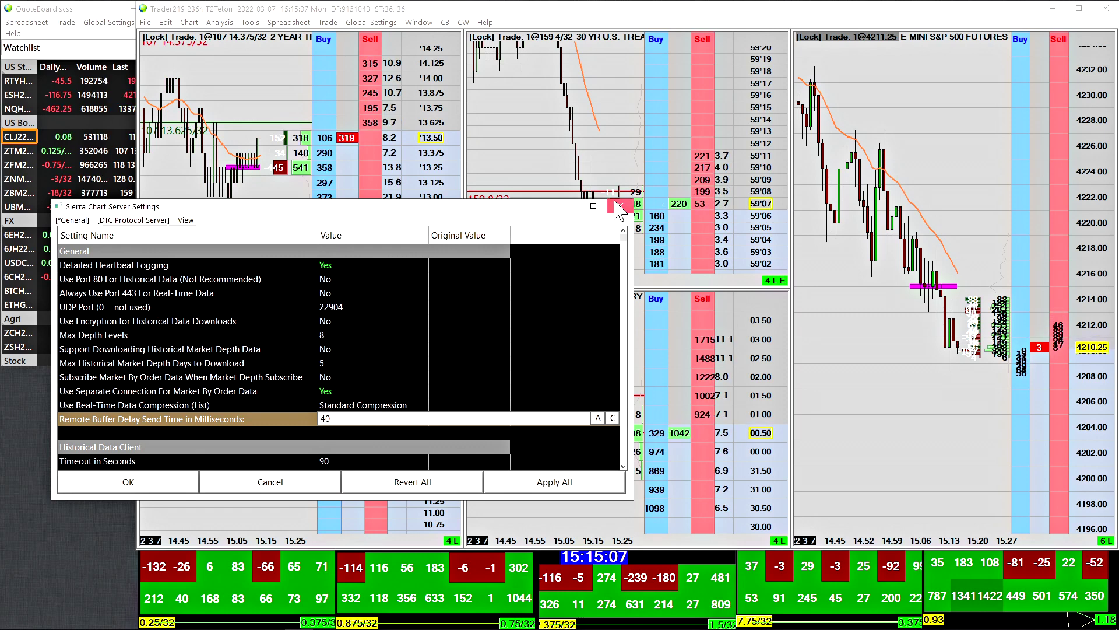
{"action": "left_click", "coordinate": [619, 207]}
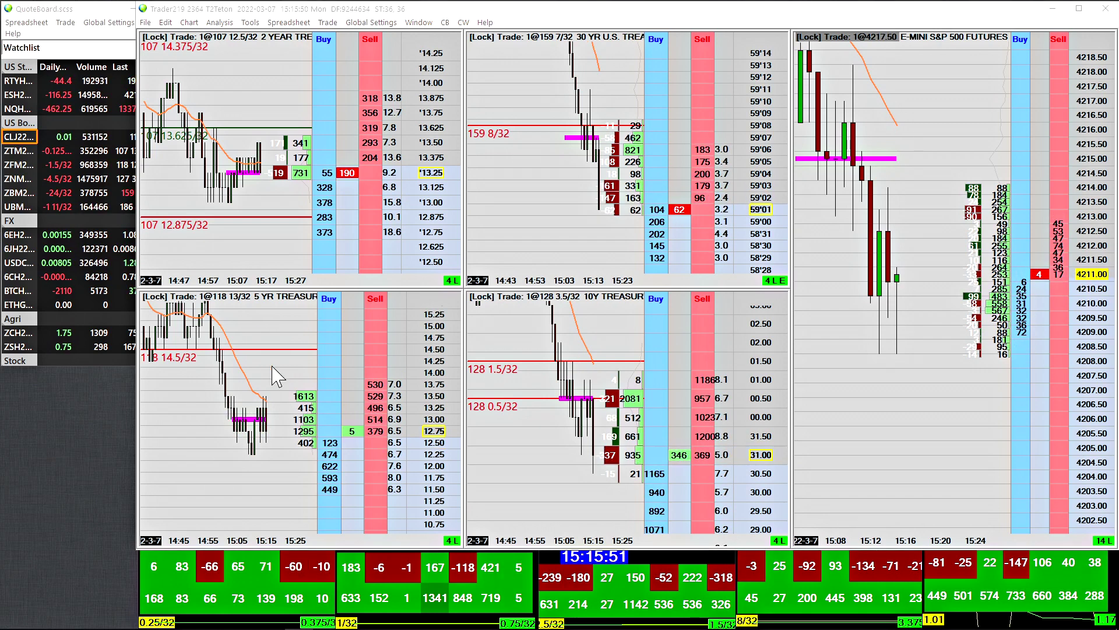
Show the Days To Load setting in the 5 Year Treasury Note chart's Chart Settings, and close the dialog without changing it
{"action": "key", "text": "F5"}
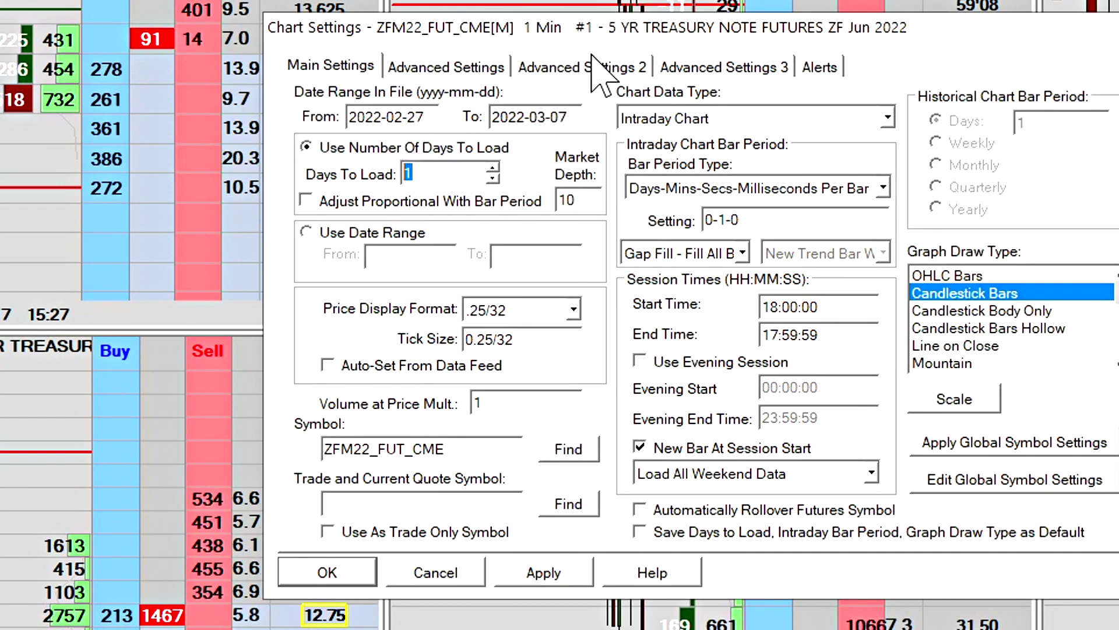
{"action": "left_click", "coordinate": [695, 33]}
{"action": "left_click_drag", "start_coordinate": [695, 33], "coordinate": [590, 52]}
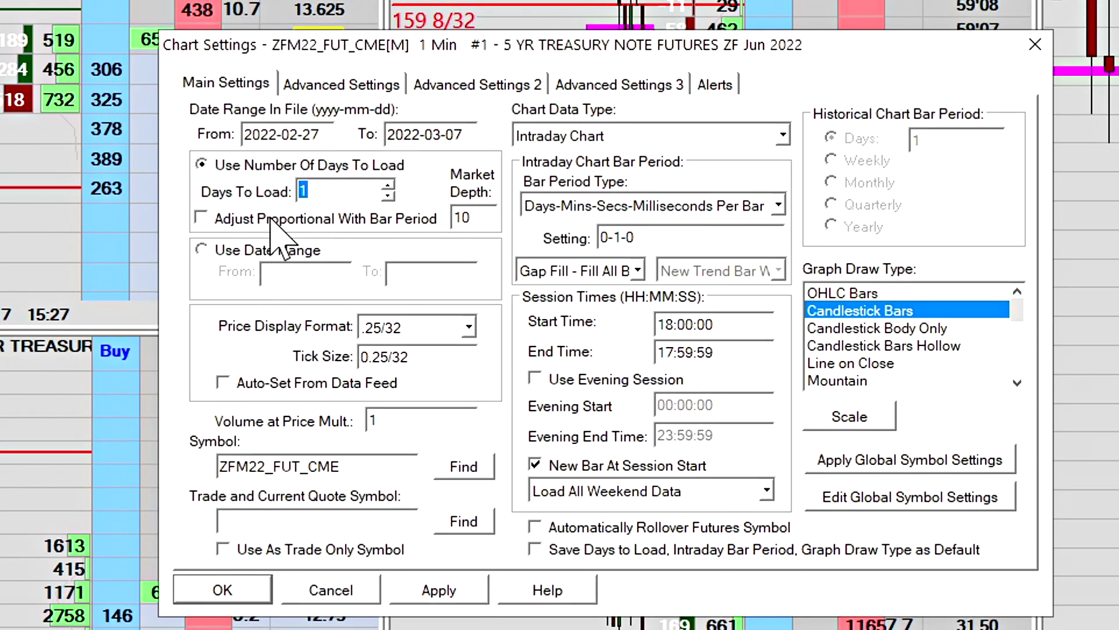
{"action": "left_click", "coordinate": [332, 192]}
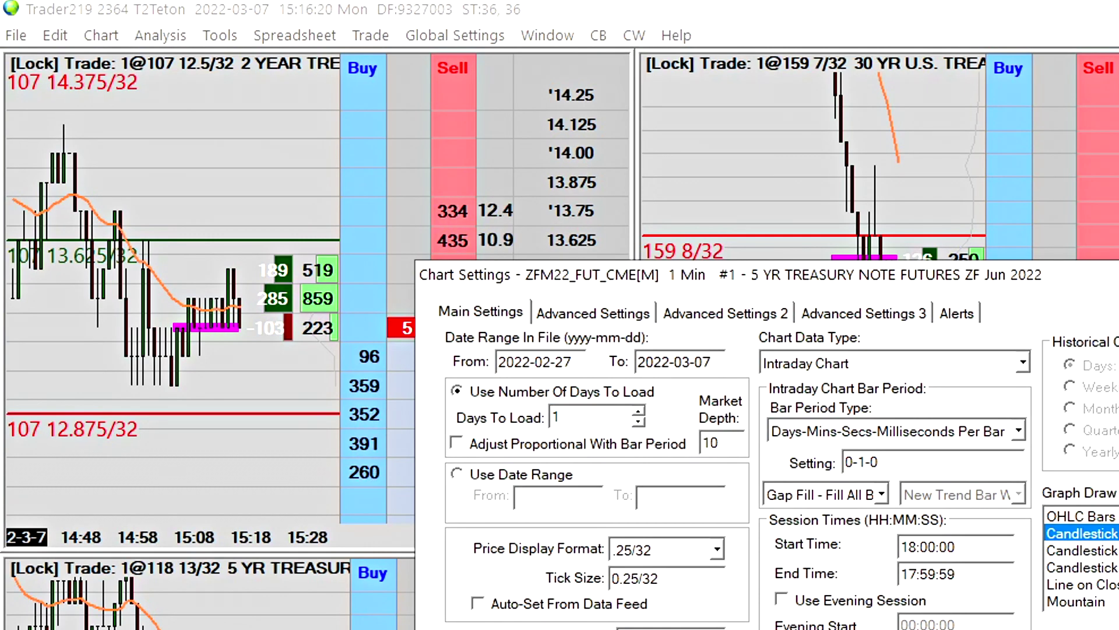
{"action": "key", "text": "Return"}
Show the 1-Tick Data limit for Maximum Historical Intraday Days to Download in the common Data/Trade Service Settings
{"action": "left_click", "coordinate": [17, 35]}
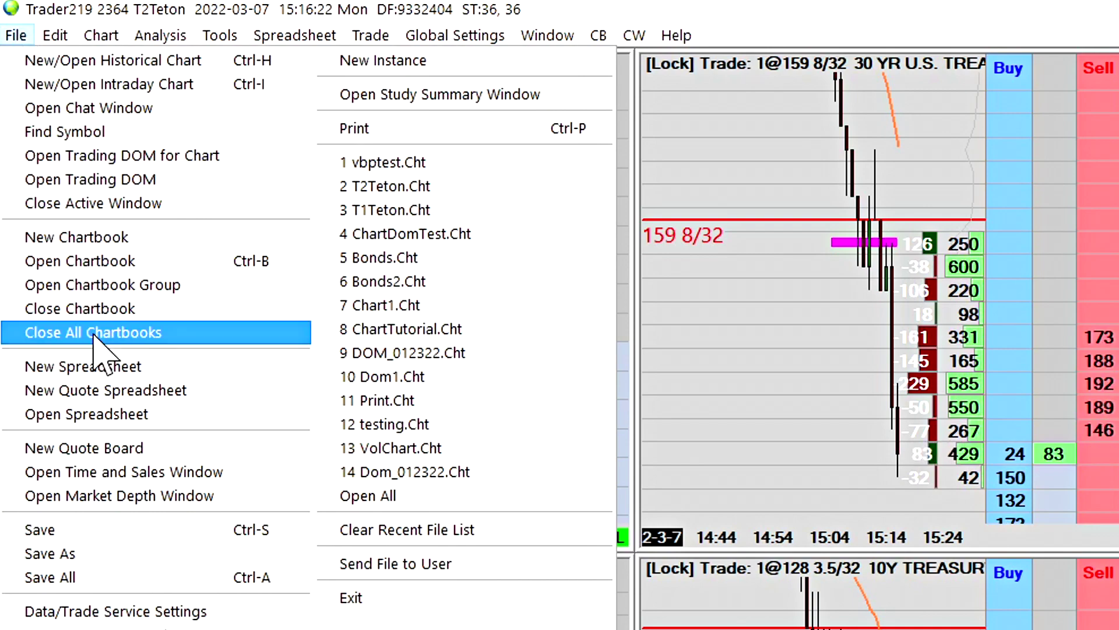
{"action": "left_click", "coordinate": [116, 611]}
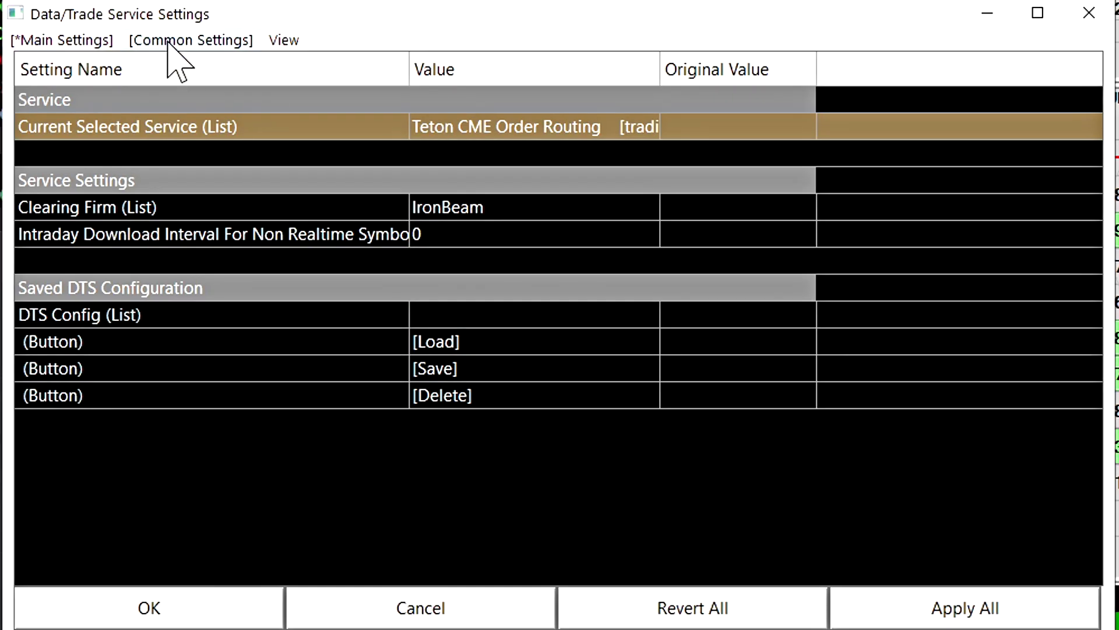
{"action": "left_click", "coordinate": [201, 41]}
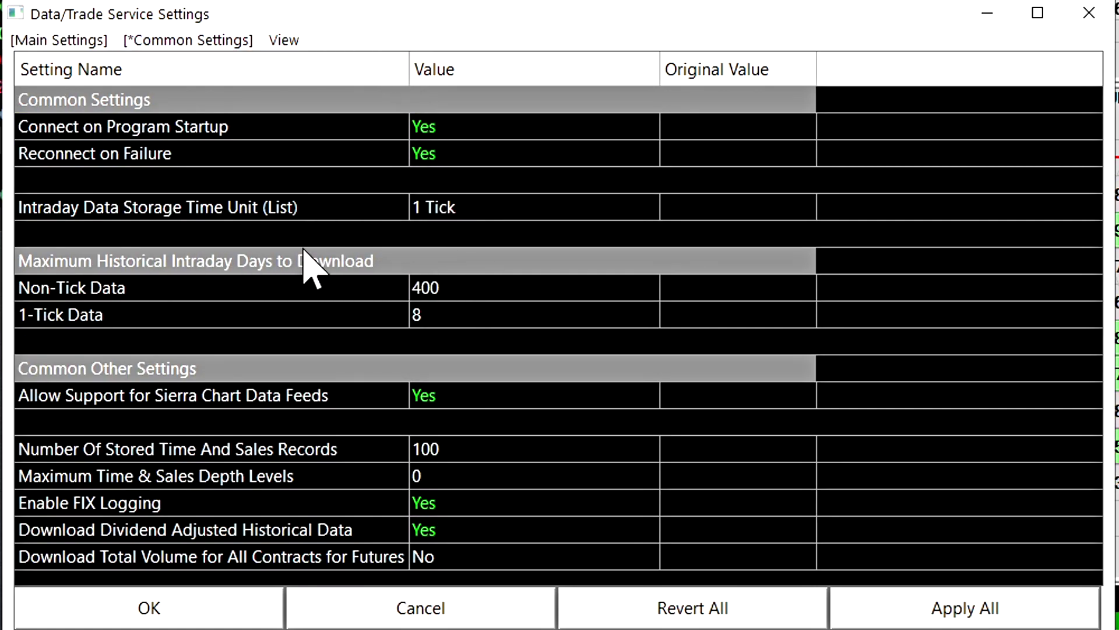
{"action": "left_click", "coordinate": [93, 316]}
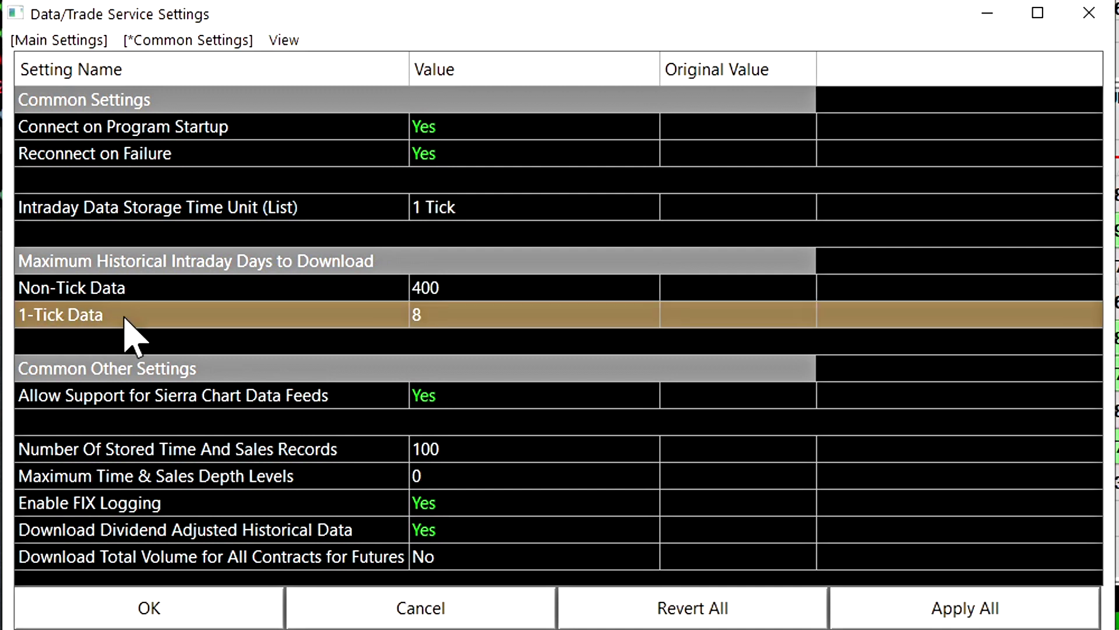
{"action": "left_click", "coordinate": [436, 314]}
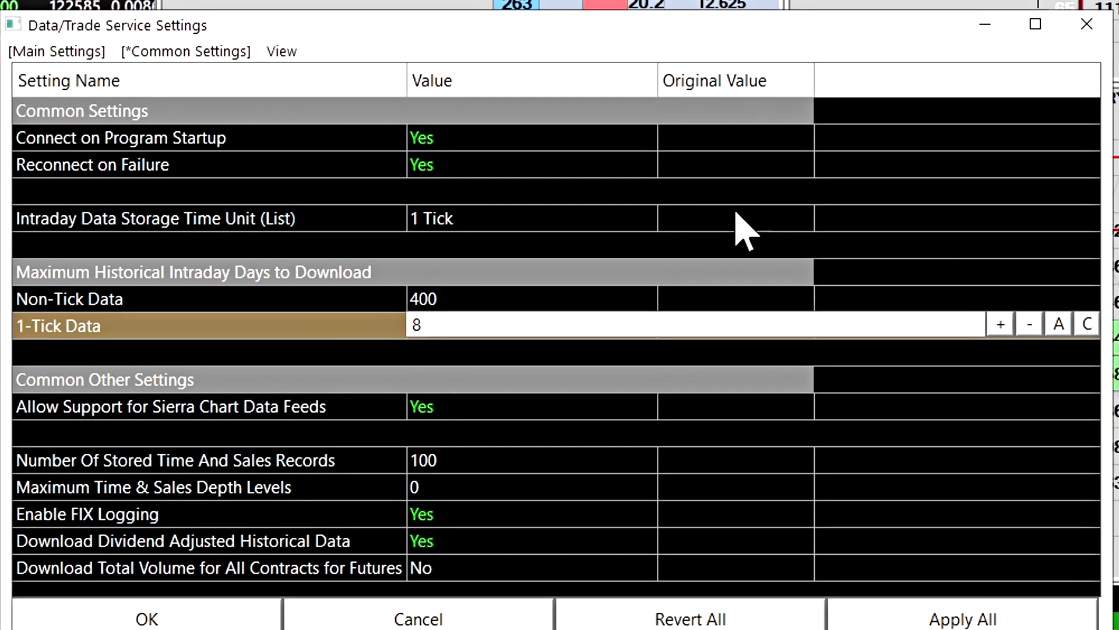
Show the Intraday Data Storage Time Unit choices and keep 1 Tick selected
{"action": "left_click", "coordinate": [449, 216]}
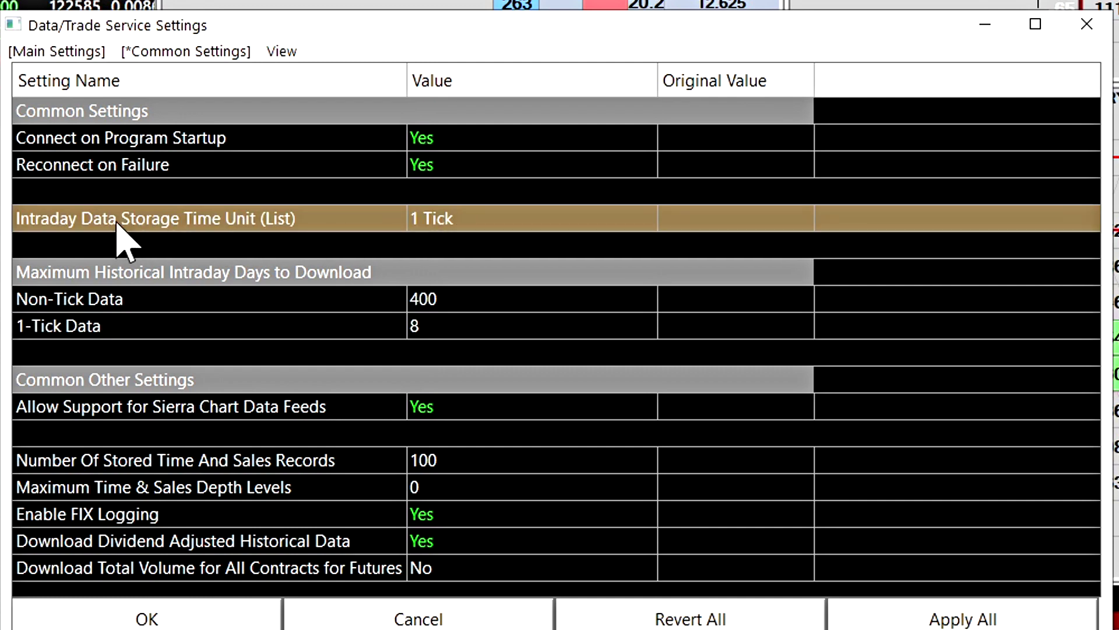
{"action": "left_click", "coordinate": [471, 220]}
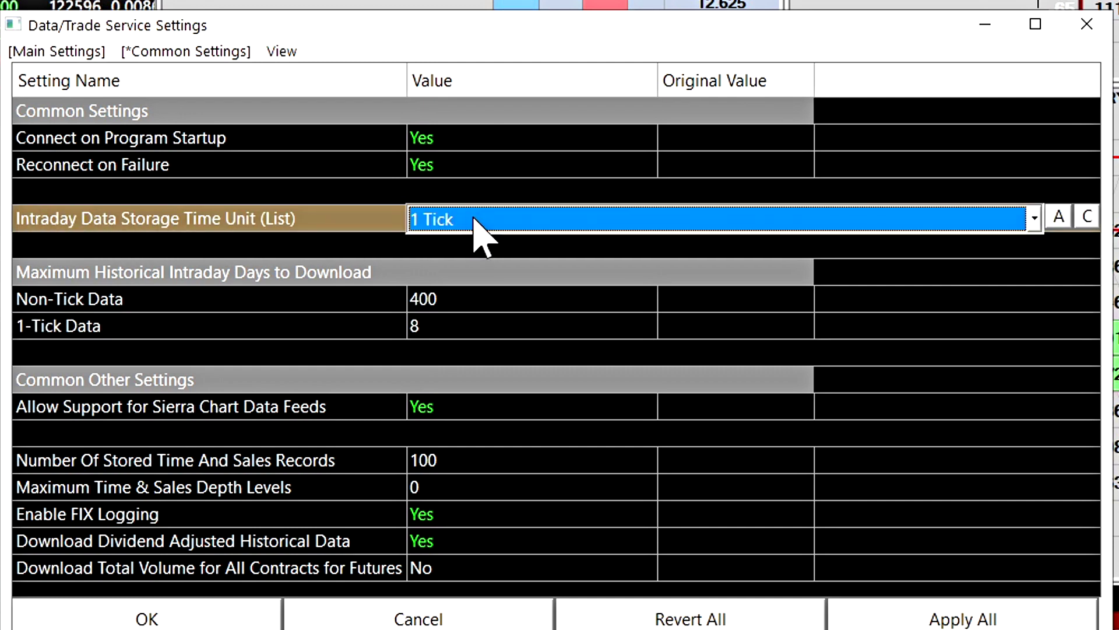
{"action": "left_click", "coordinate": [474, 219]}
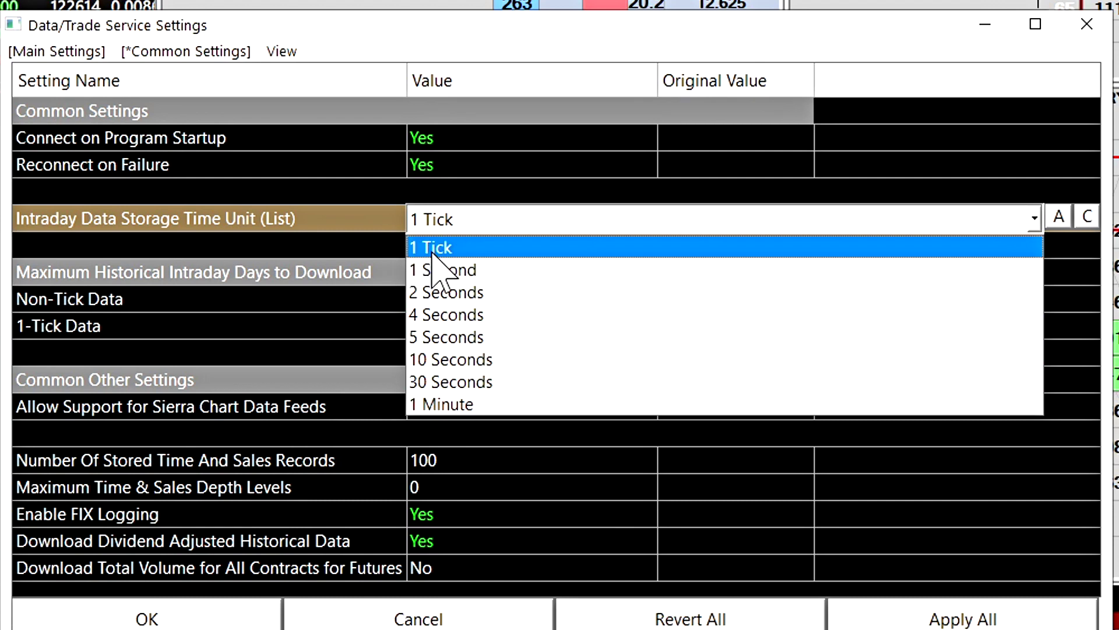
{"action": "left_click", "coordinate": [438, 249]}
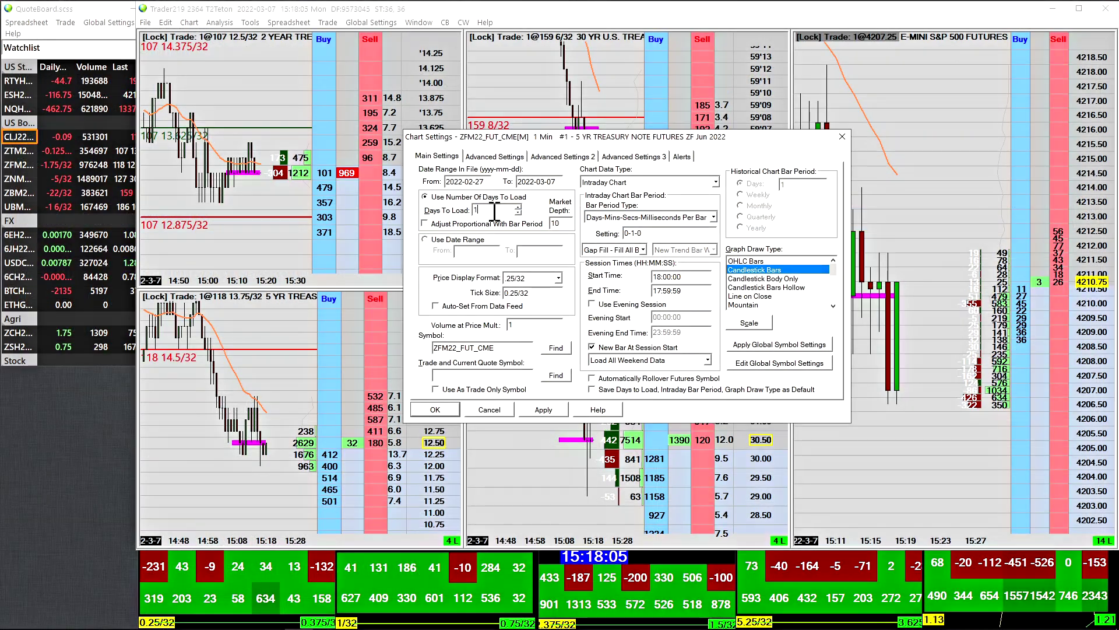
Close Chart Settings, enlarge the 5 Year Treasury Note chart to view all its loaded bars, and restore the multi-chart layout and bar spacing
{"action": "left_click", "coordinate": [435, 409]}
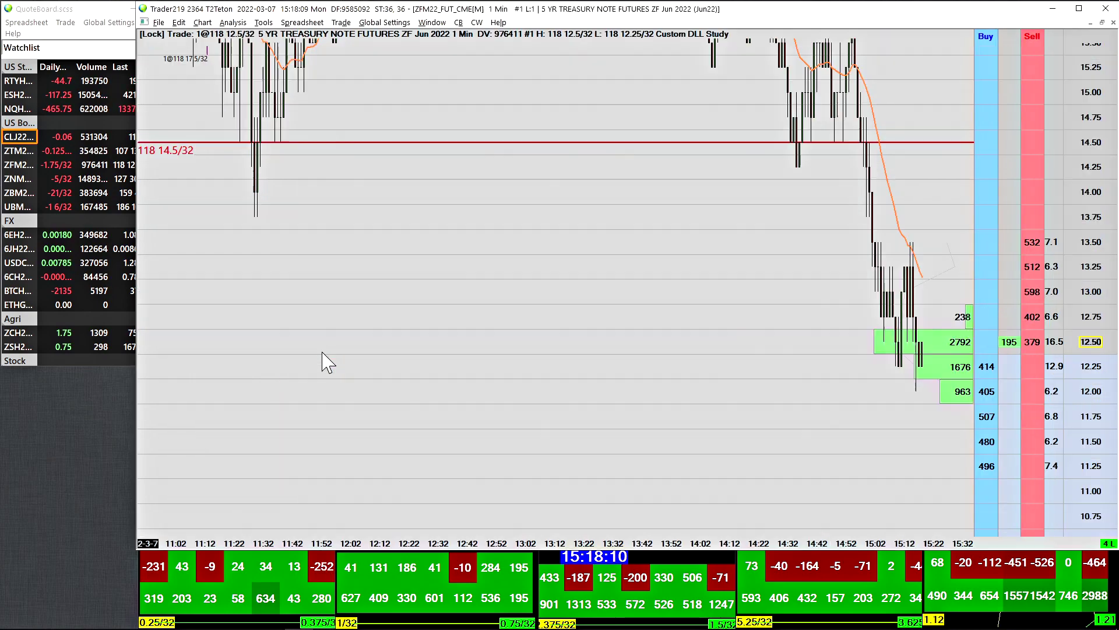
{"action": "double_click", "coordinate": [325, 362]}
{"action": "scroll", "coordinate": [1111, 198], "scroll_direction": "down", "scroll_amount": 5}
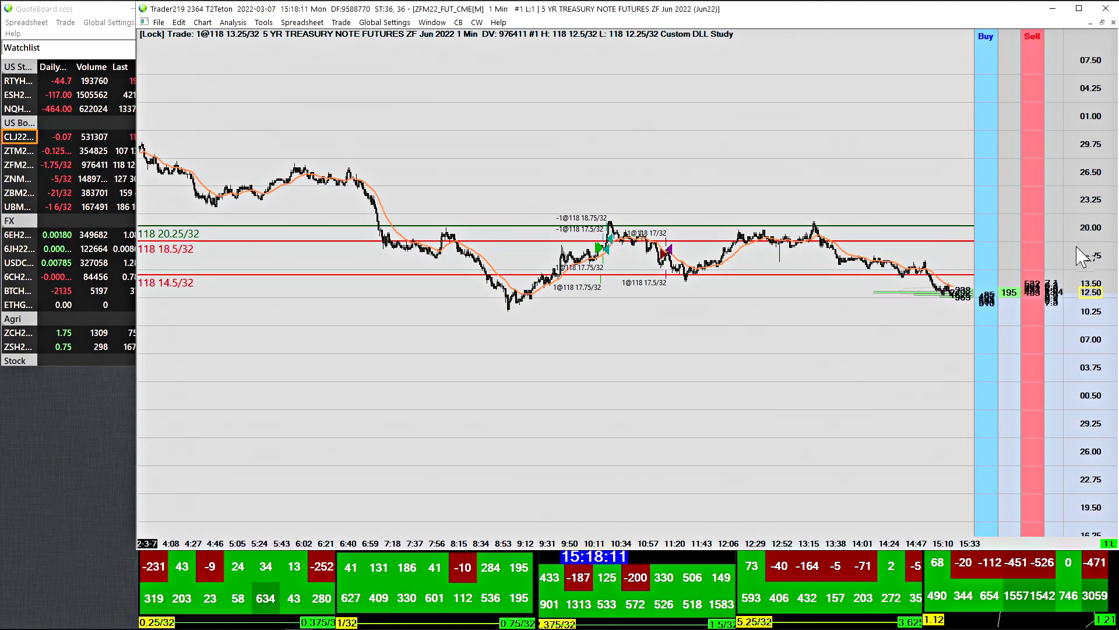
{"action": "scroll", "coordinate": [1111, 236], "scroll_direction": "up", "scroll_amount": 5}
{"action": "scroll", "coordinate": [1111, 237], "scroll_direction": "down", "scroll_amount": 5}
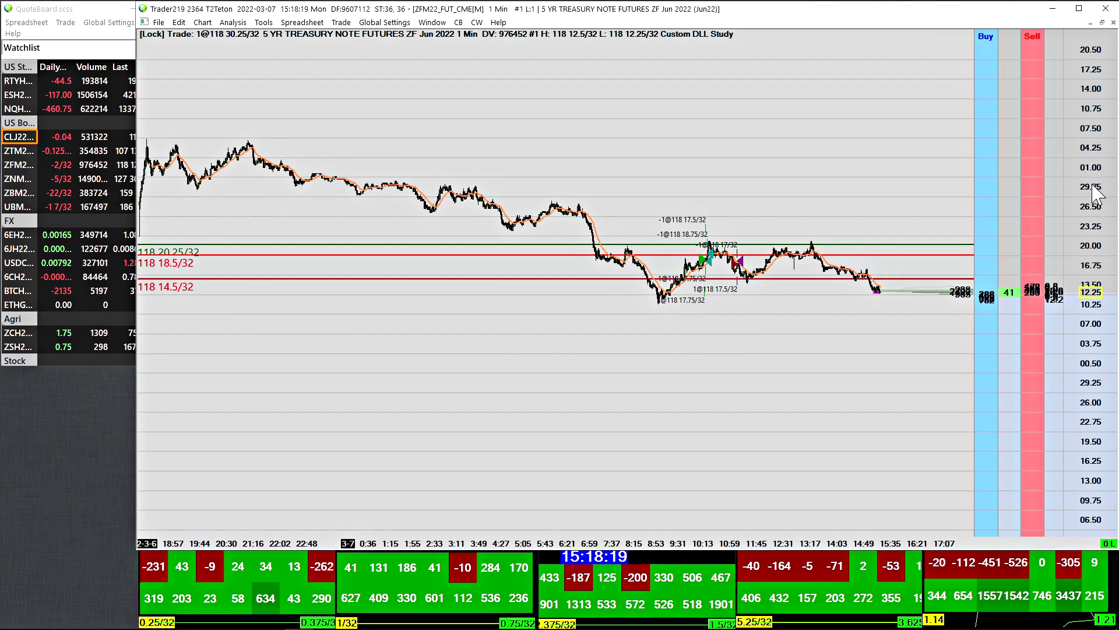
{"action": "scroll", "coordinate": [589, 431], "scroll_direction": "up", "scroll_amount": 5}
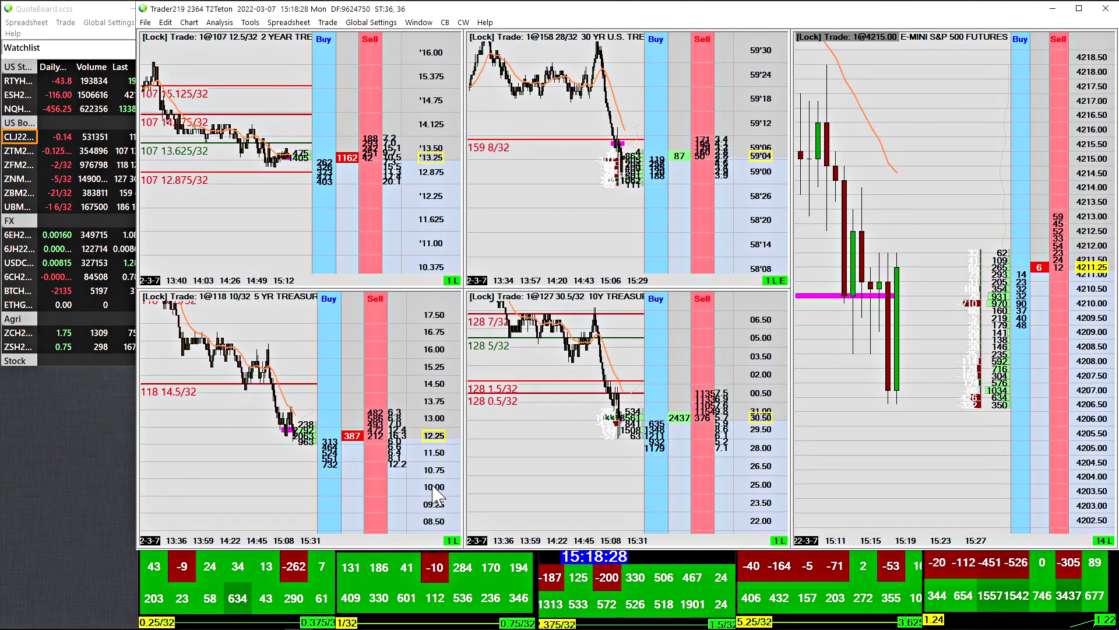
{"action": "scroll", "coordinate": [436, 495], "scroll_direction": "up", "scroll_amount": 2}
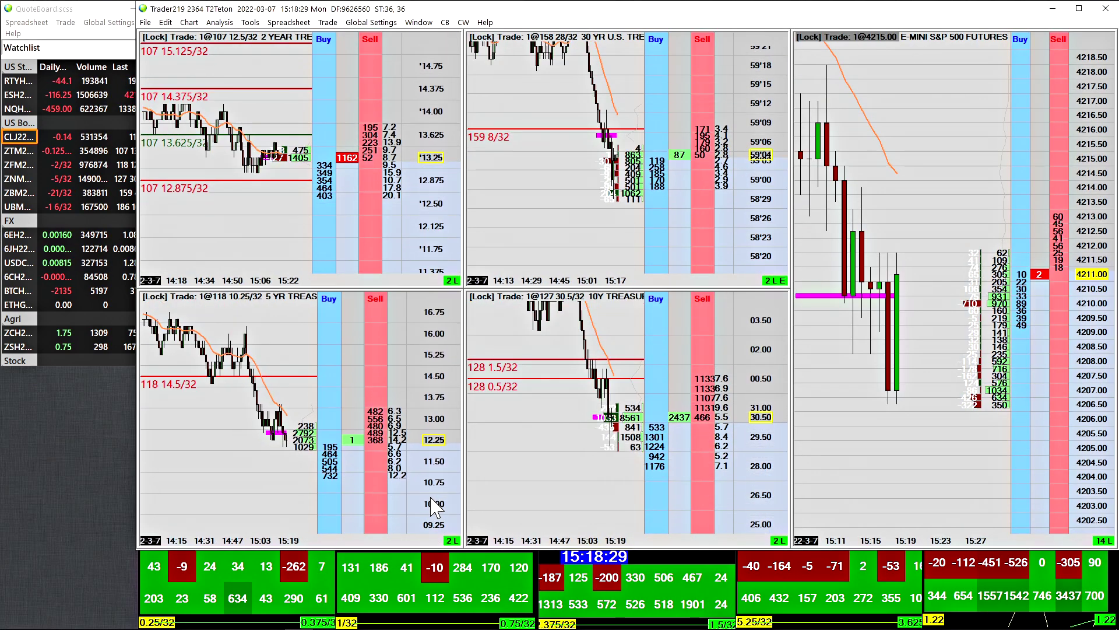
{"action": "scroll", "coordinate": [437, 513], "scroll_direction": "up", "scroll_amount": 2}
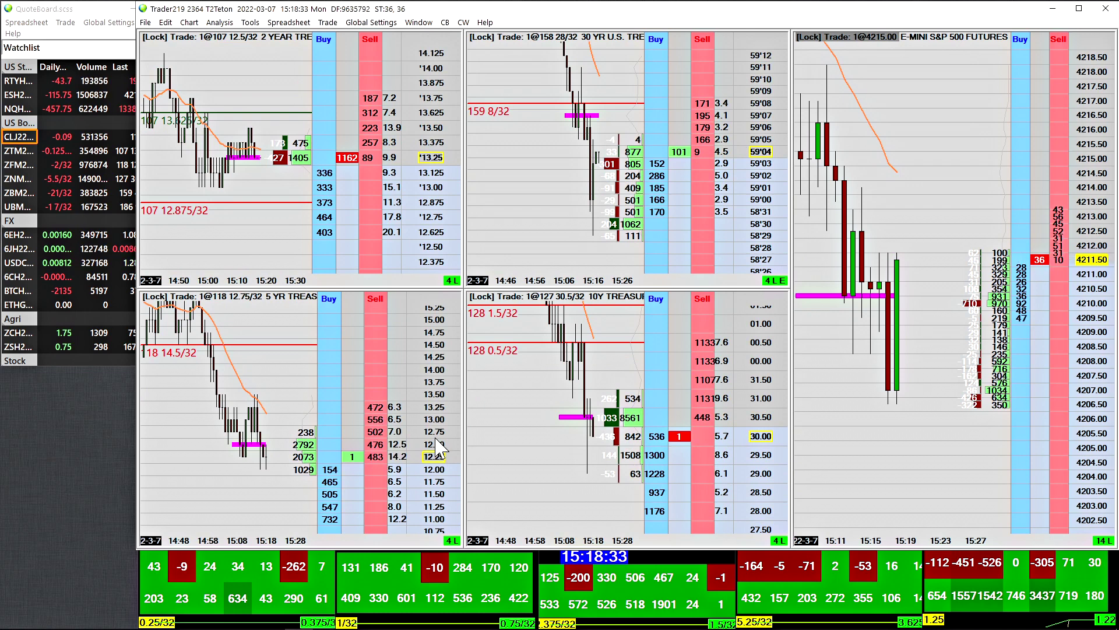
Unhide the Delta (Single VbP 3 Bars) study on the 5 Year Treasury Note chart and apply the change
{"action": "key", "text": "F6"}
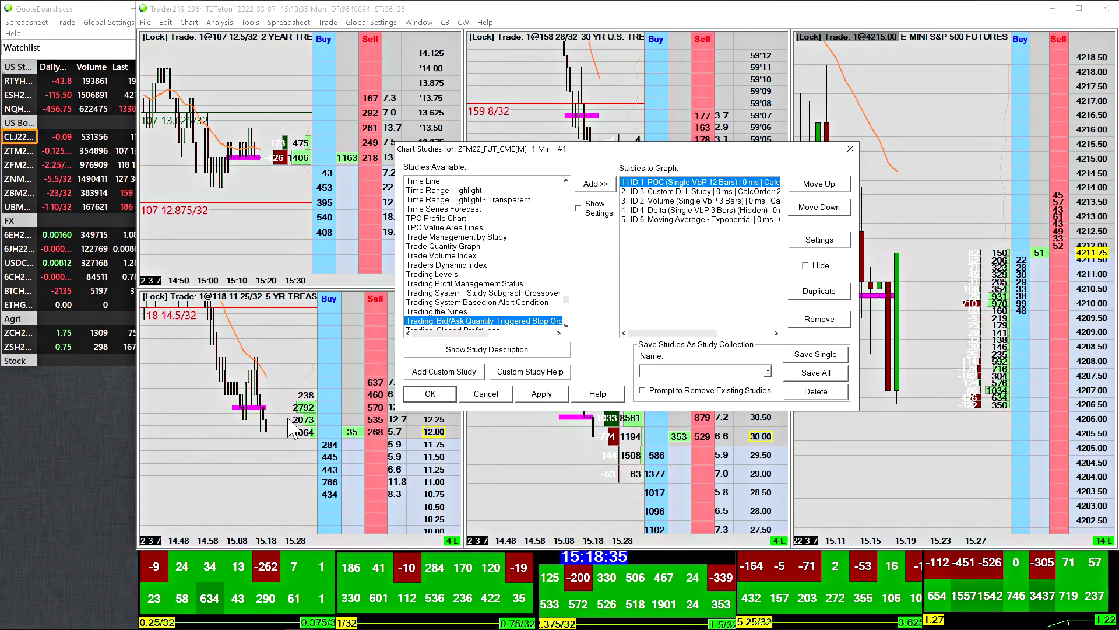
{"action": "left_click", "coordinate": [699, 210]}
{"action": "left_click", "coordinate": [815, 264]}
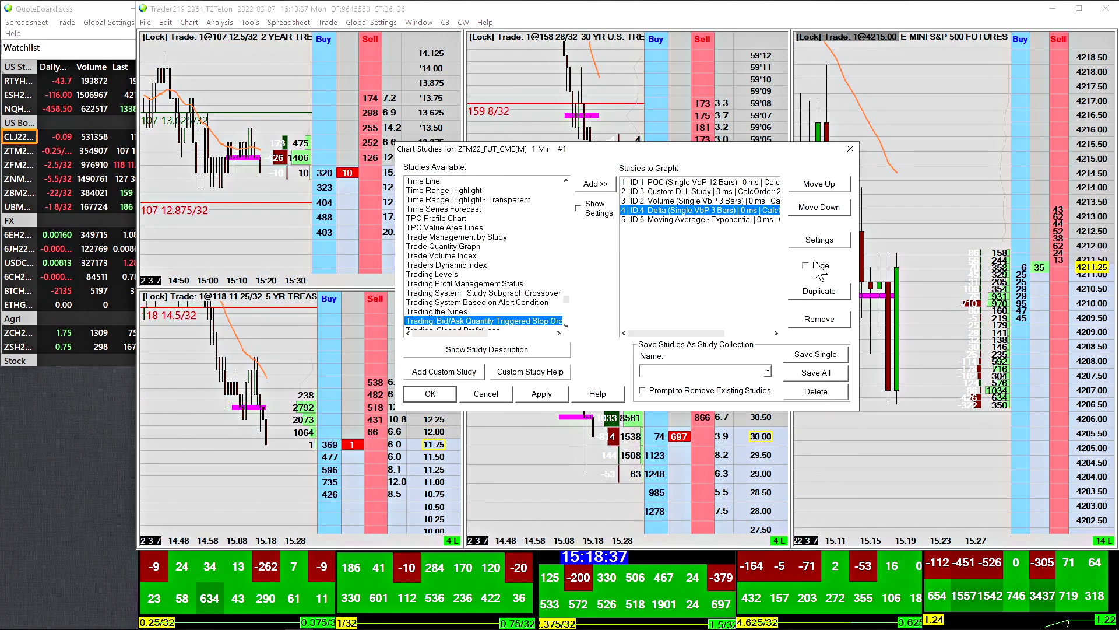
{"action": "left_click", "coordinate": [428, 394]}
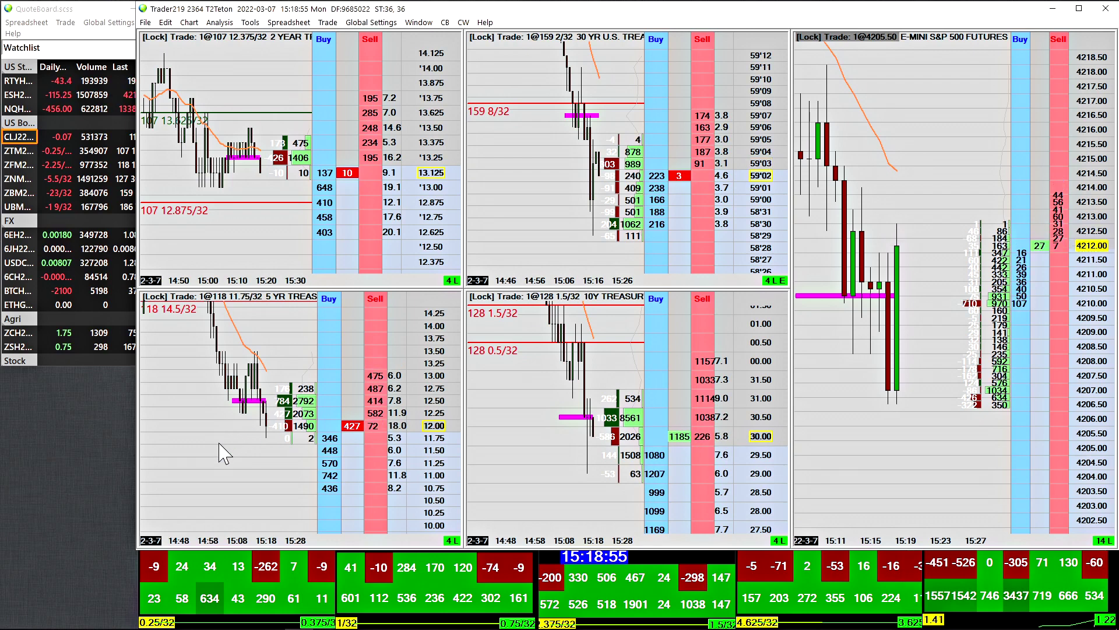
Show how to open the 5 Year Treasury Note chart's Chart Studies and bring the calculation times in Studies to Graph into view
{"action": "key", "text": "F6"}
{"action": "left_click_drag", "start_coordinate": [701, 153], "coordinate": [340, 140]}
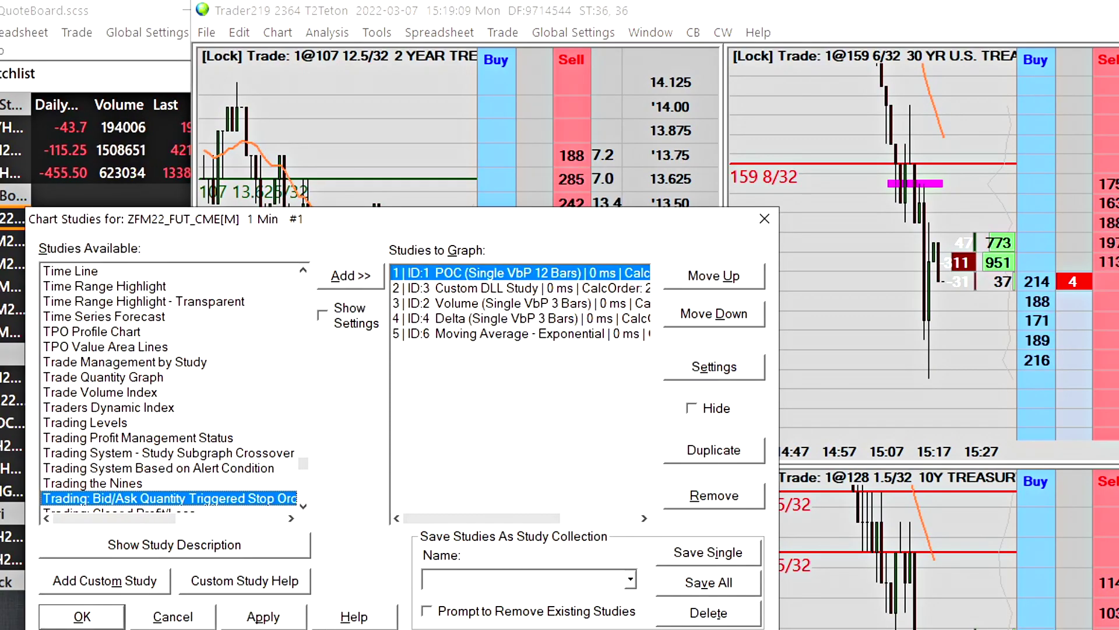
{"action": "key", "text": "Return"}
{"action": "left_click", "coordinate": [327, 32]}
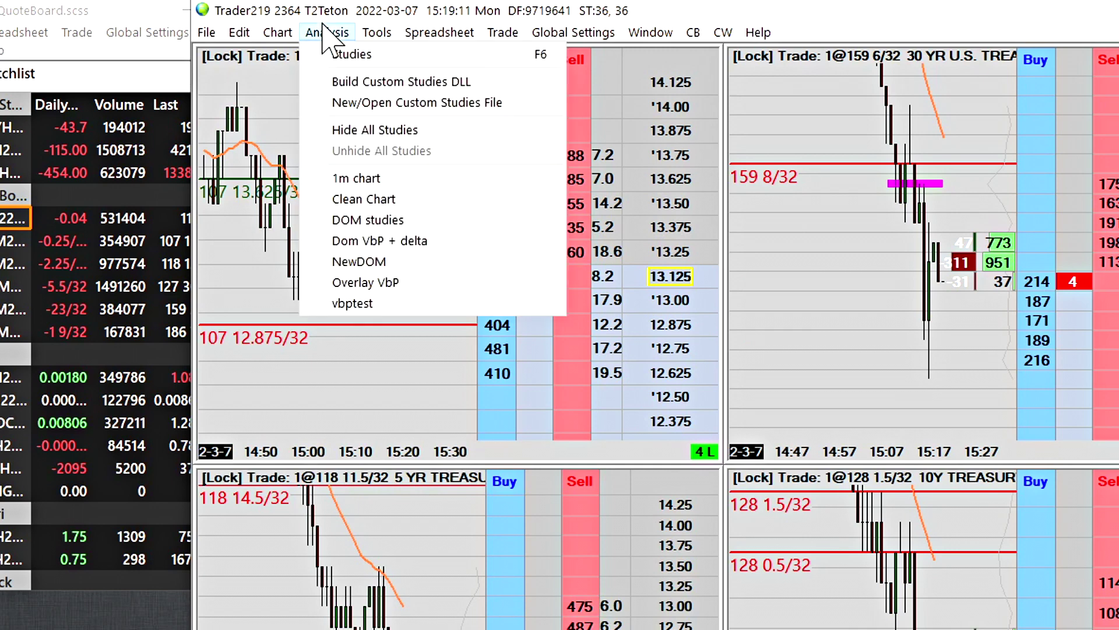
{"action": "left_click", "coordinate": [349, 51]}
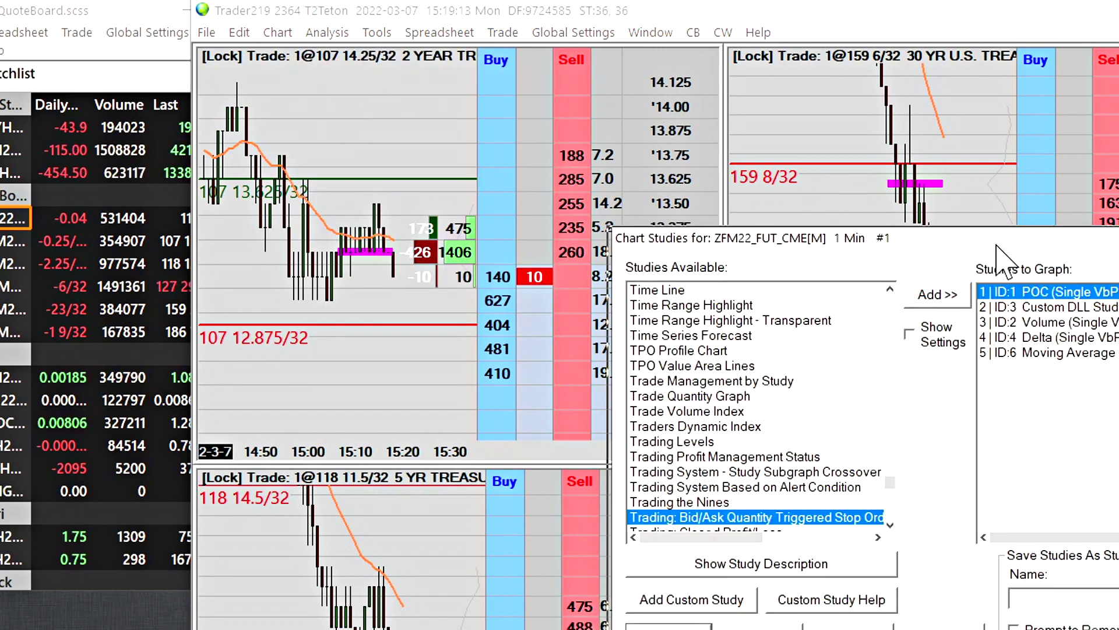
{"action": "left_click_drag", "start_coordinate": [1001, 238], "coordinate": [403, 202]}
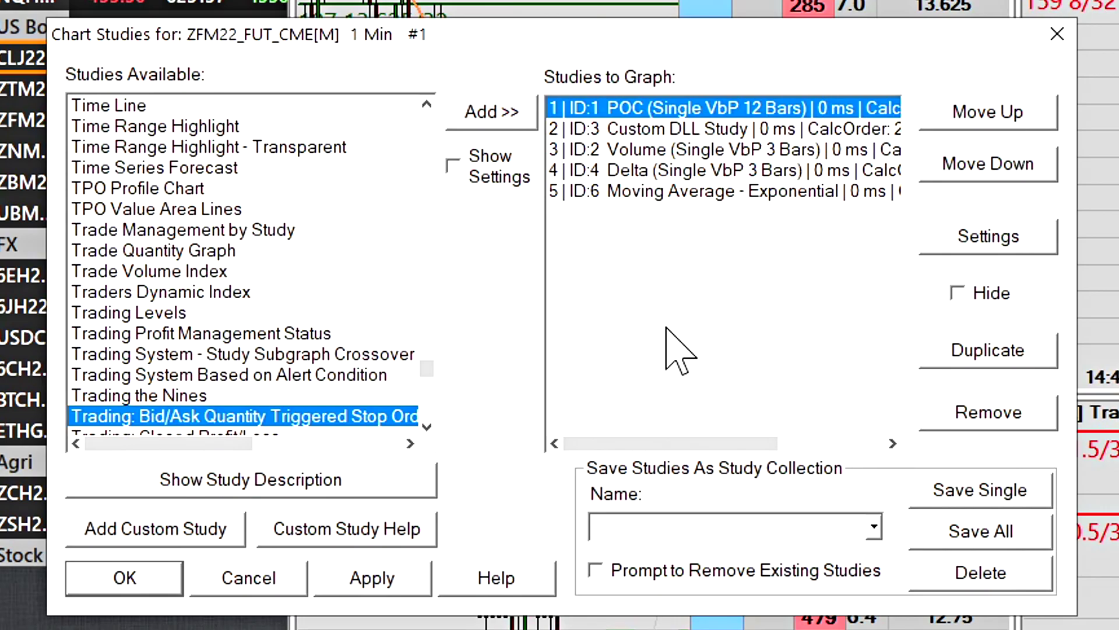
{"action": "left_click_drag", "start_coordinate": [679, 443], "coordinate": [707, 425]}
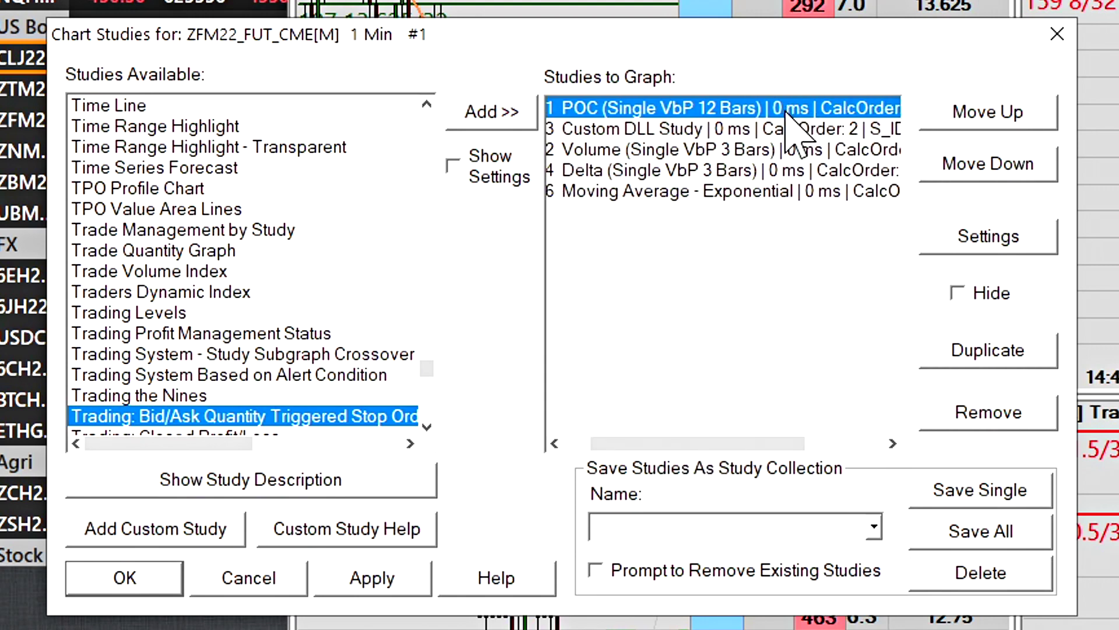
Examine the calculation time in milliseconds of each study in the Studies to Graph list
{"action": "left_click", "coordinate": [732, 125]}
{"action": "left_click", "coordinate": [796, 109]}
{"action": "left_click", "coordinate": [735, 128]}
{"action": "left_click", "coordinate": [797, 107]}
{"action": "left_click", "coordinate": [732, 131]}
{"action": "left_click", "coordinate": [795, 107]}
{"action": "left_click", "coordinate": [717, 129]}
{"action": "left_click", "coordinate": [803, 147]}
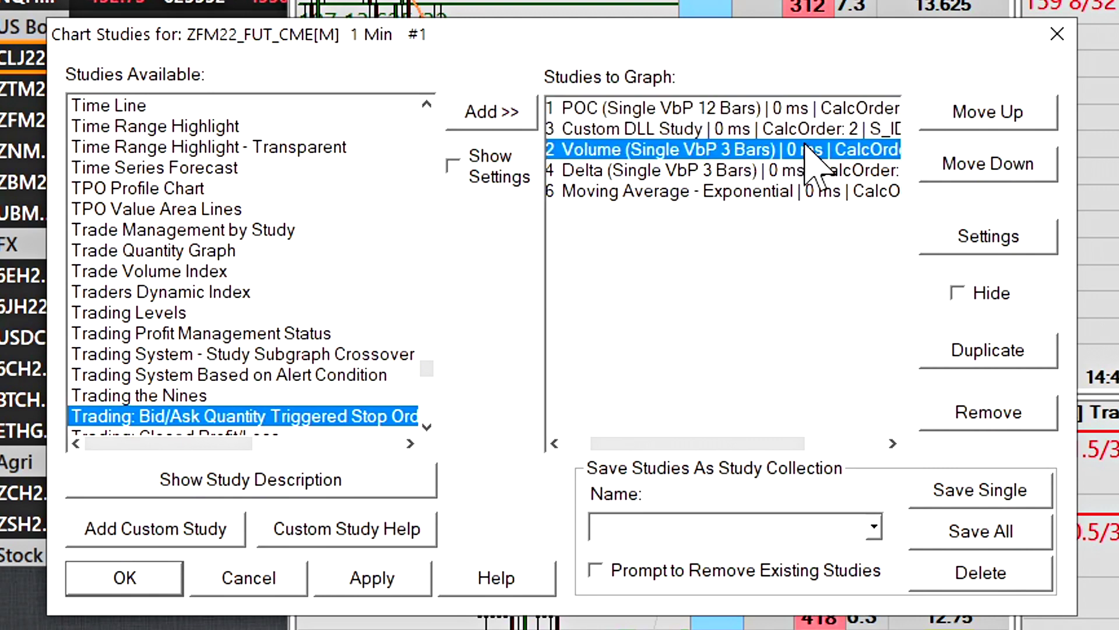
{"action": "left_click", "coordinate": [786, 170]}
{"action": "left_click", "coordinate": [778, 192]}
{"action": "left_click", "coordinate": [713, 168]}
{"action": "left_click", "coordinate": [805, 147]}
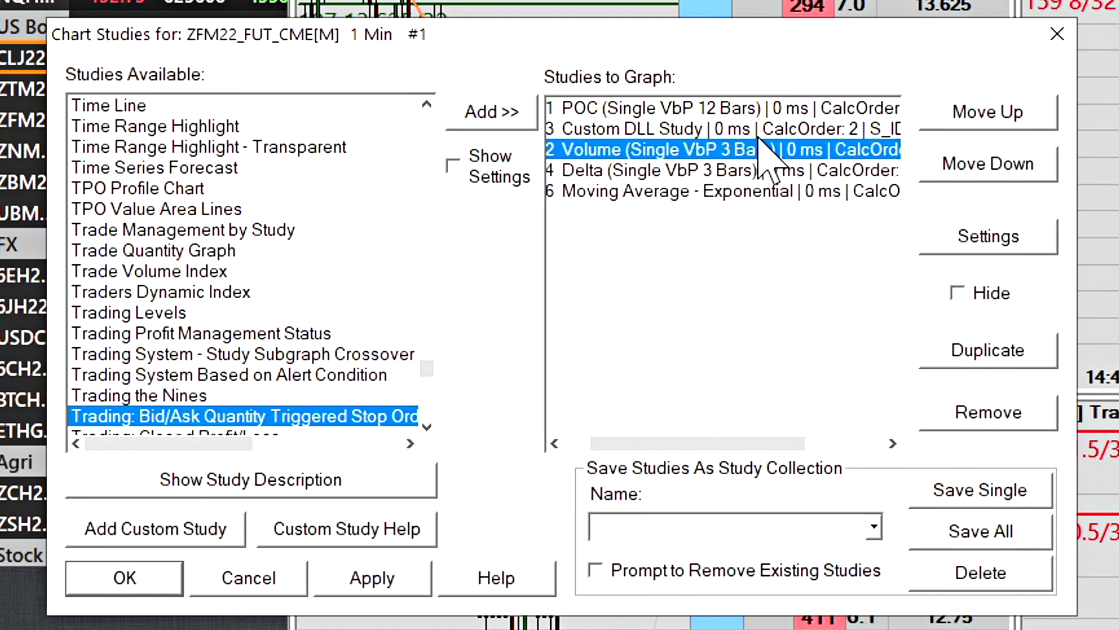
{"action": "left_click", "coordinate": [729, 128]}
{"action": "left_click", "coordinate": [802, 107]}
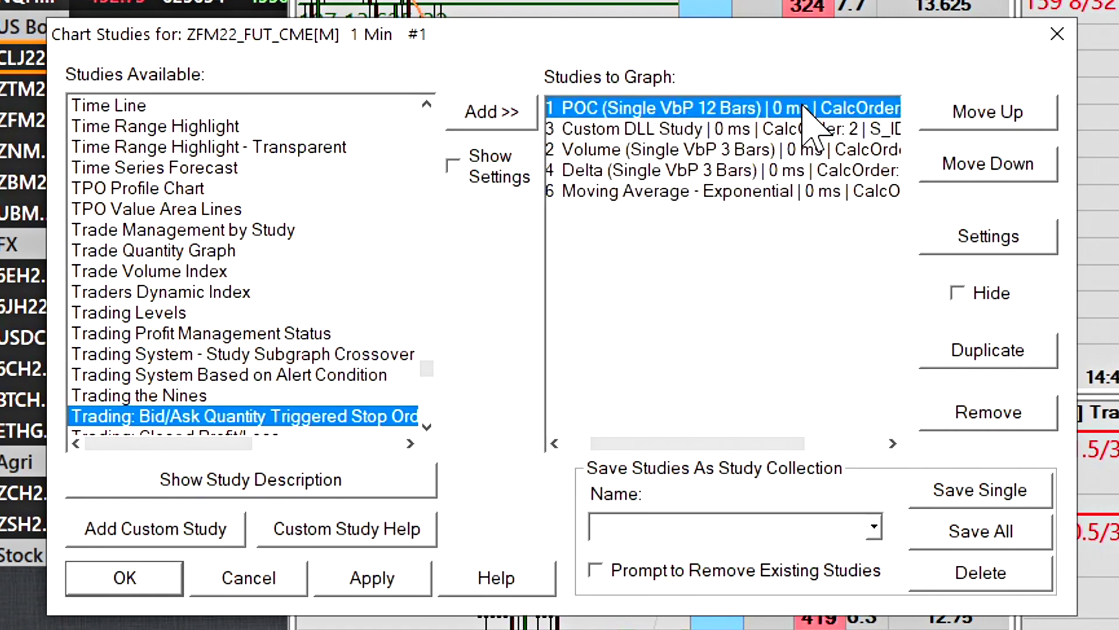
{"action": "left_click", "coordinate": [764, 148]}
{"action": "left_click", "coordinate": [780, 117]}
{"action": "left_click", "coordinate": [784, 128]}
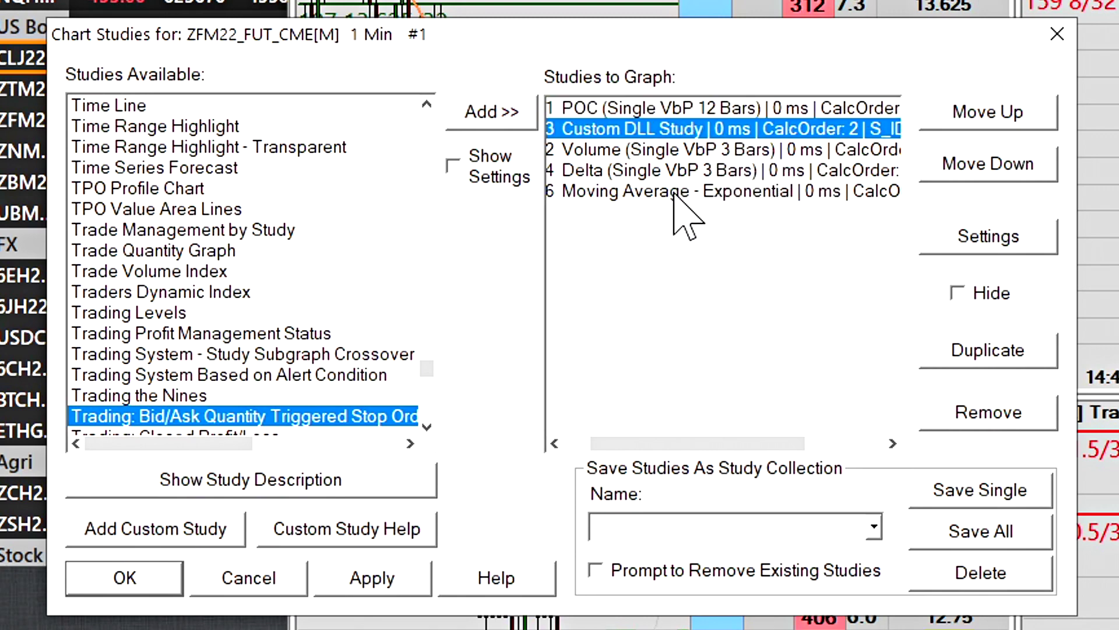
Compare the Volume, Delta and POC volume-by-price studies and the number of bars each one covers
{"action": "left_click", "coordinate": [716, 150]}
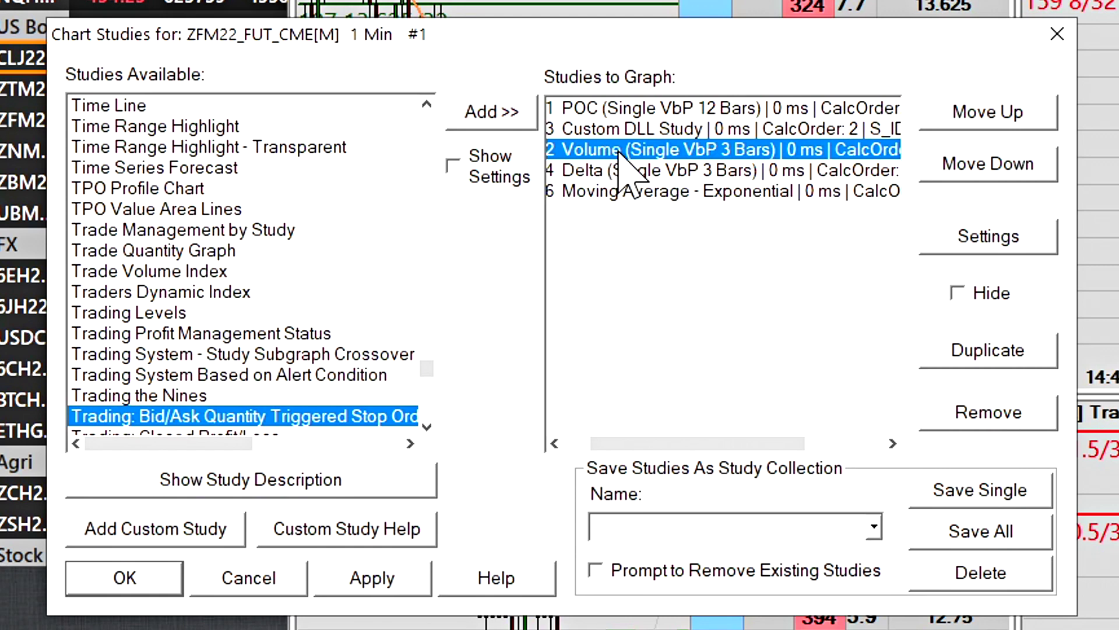
{"action": "left_click", "coordinate": [619, 170]}
{"action": "left_click", "coordinate": [641, 110]}
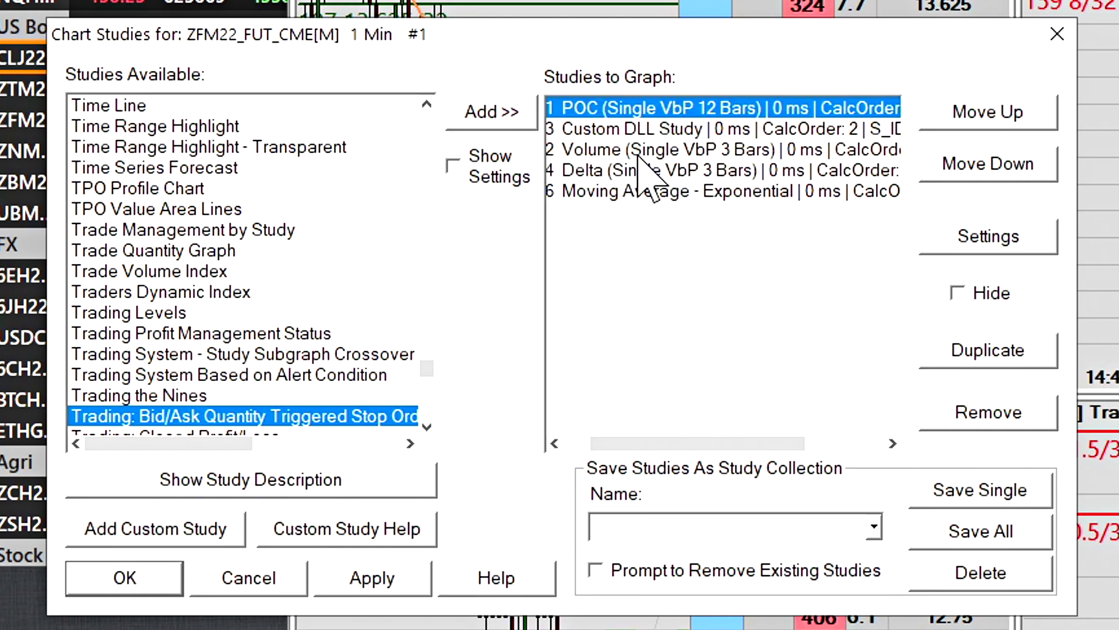
{"action": "left_click", "coordinate": [726, 171]}
{"action": "left_click", "coordinate": [733, 149]}
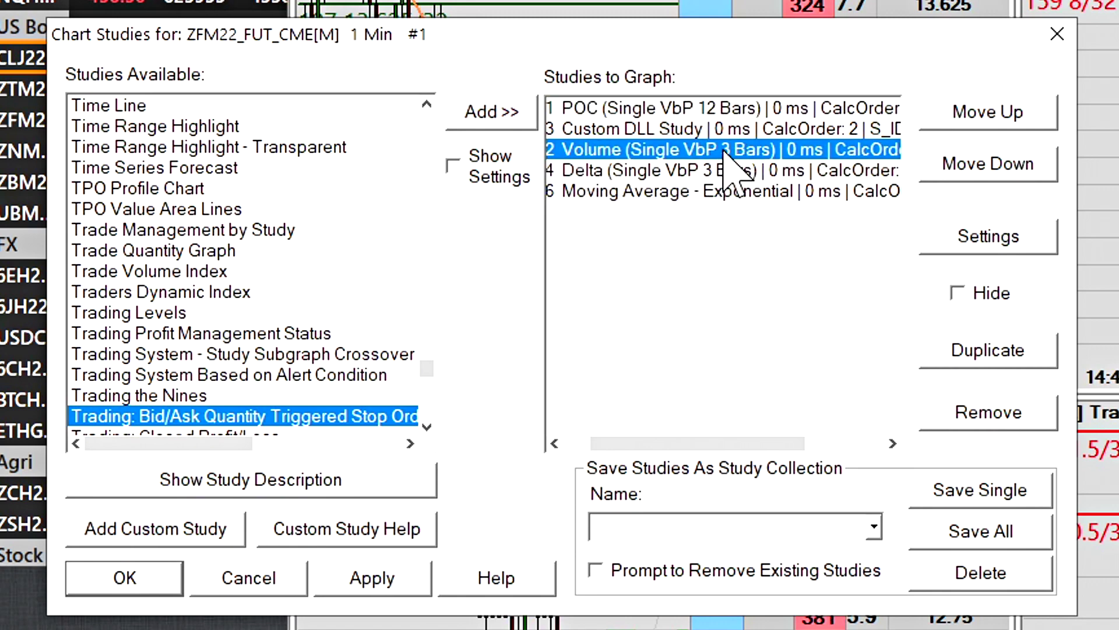
{"action": "left_click", "coordinate": [710, 109]}
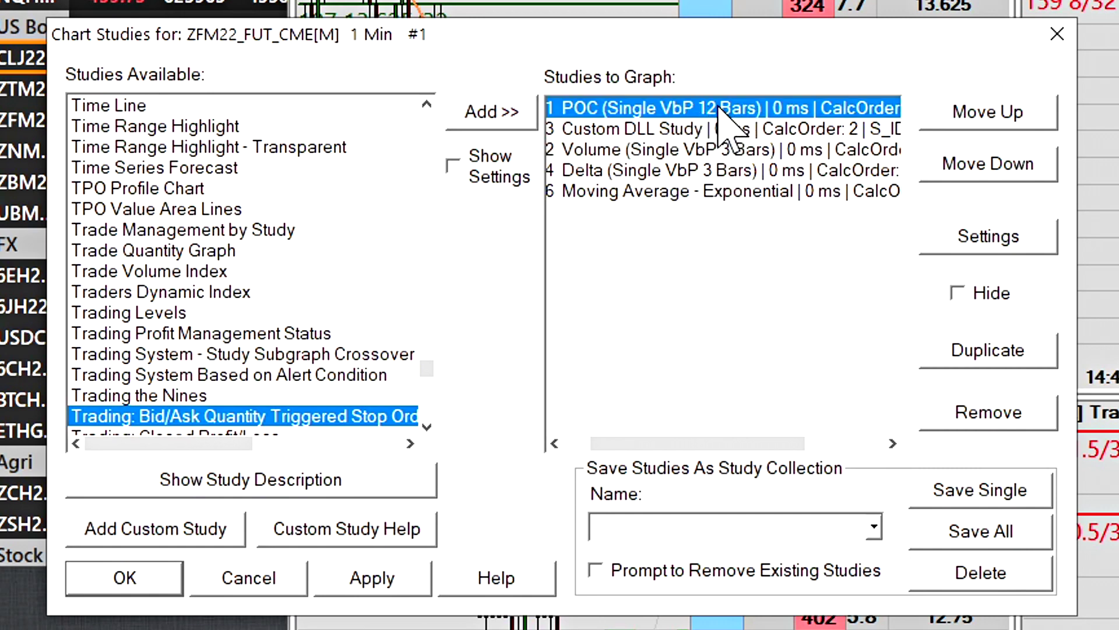
Open the Volume (Single VbP 3 Bars) study settings and check its Volume Graph Period Type and Number of Bars for 'Based On Bar Count'
{"action": "double_click", "coordinate": [719, 150]}
{"action": "left_click", "coordinate": [862, 125]}
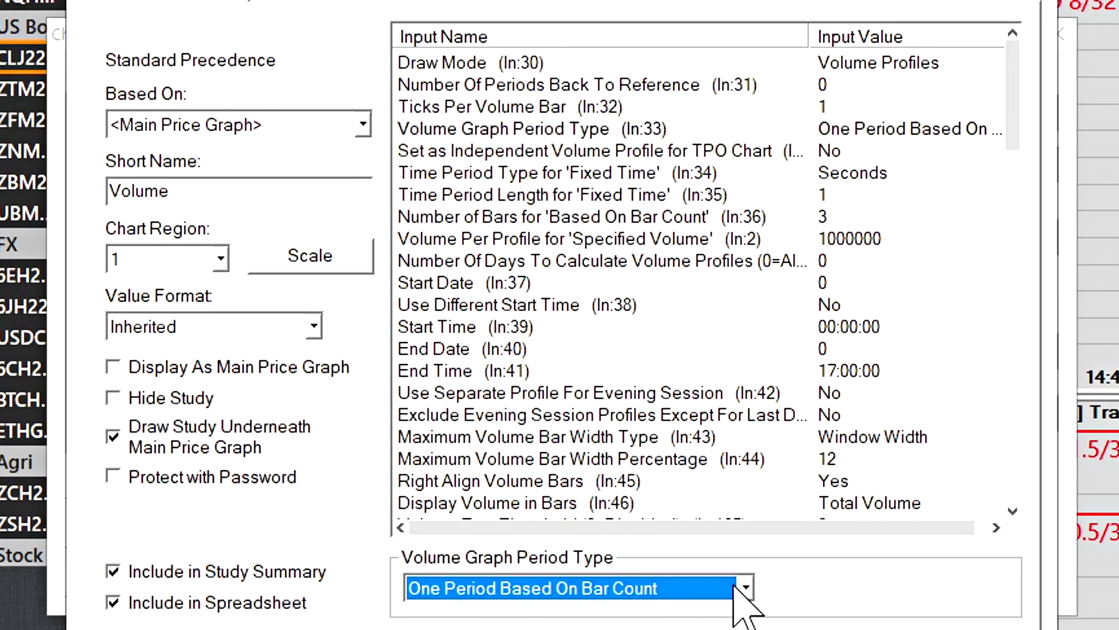
{"action": "left_click", "coordinate": [744, 218]}
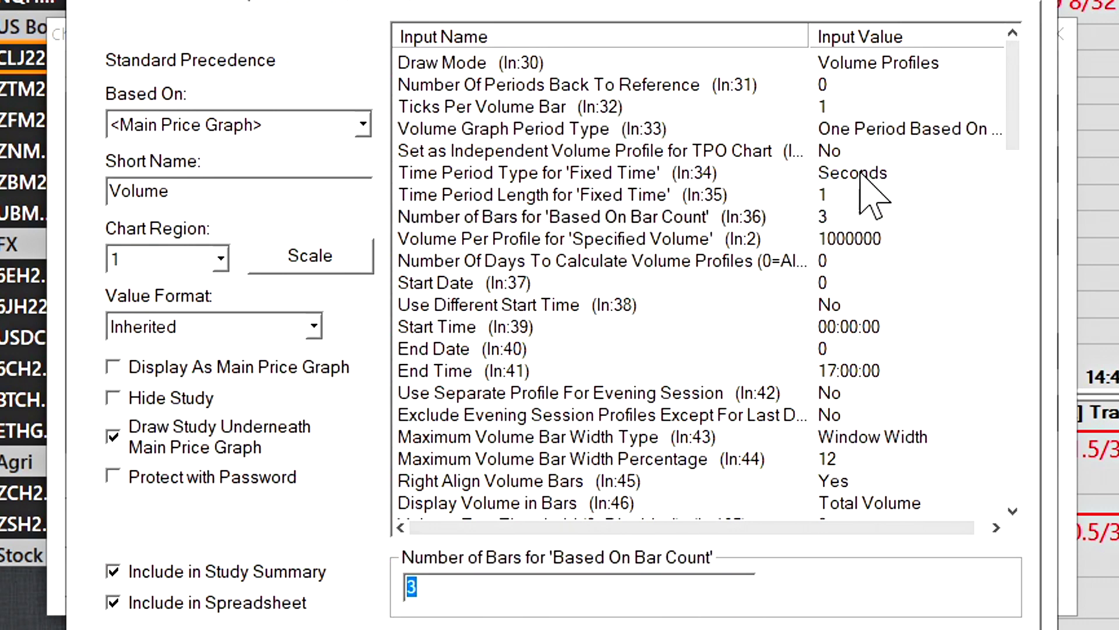
{"action": "key", "text": "Return"}
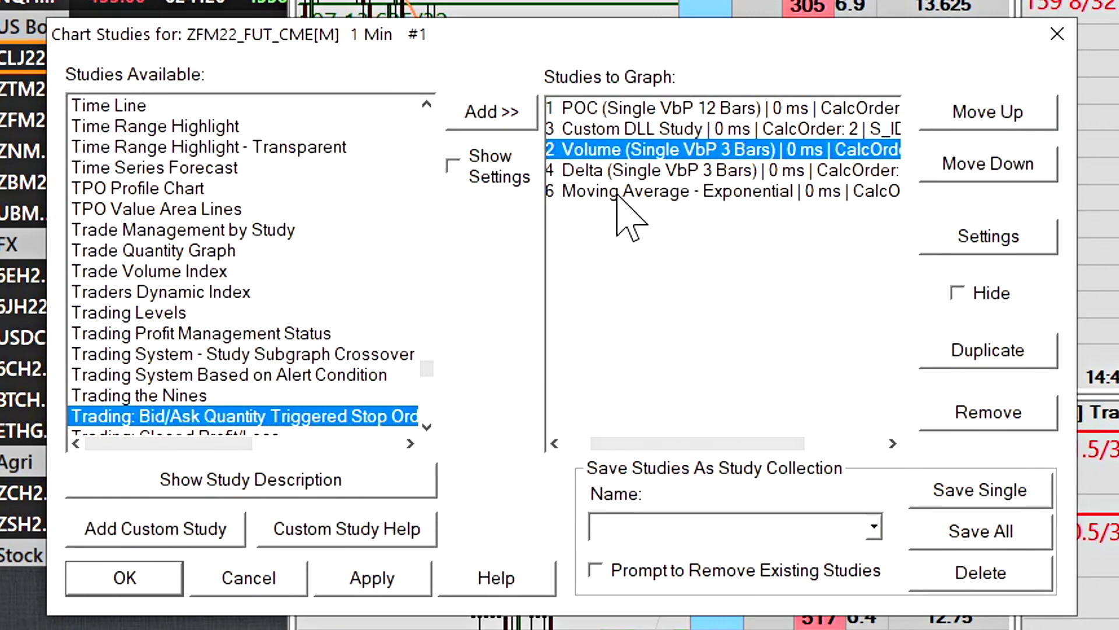
Point out the Moving Average - Exponential and Custom DLL Study entries in Studies to Graph and close Chart Studies
{"action": "left_click", "coordinate": [627, 192]}
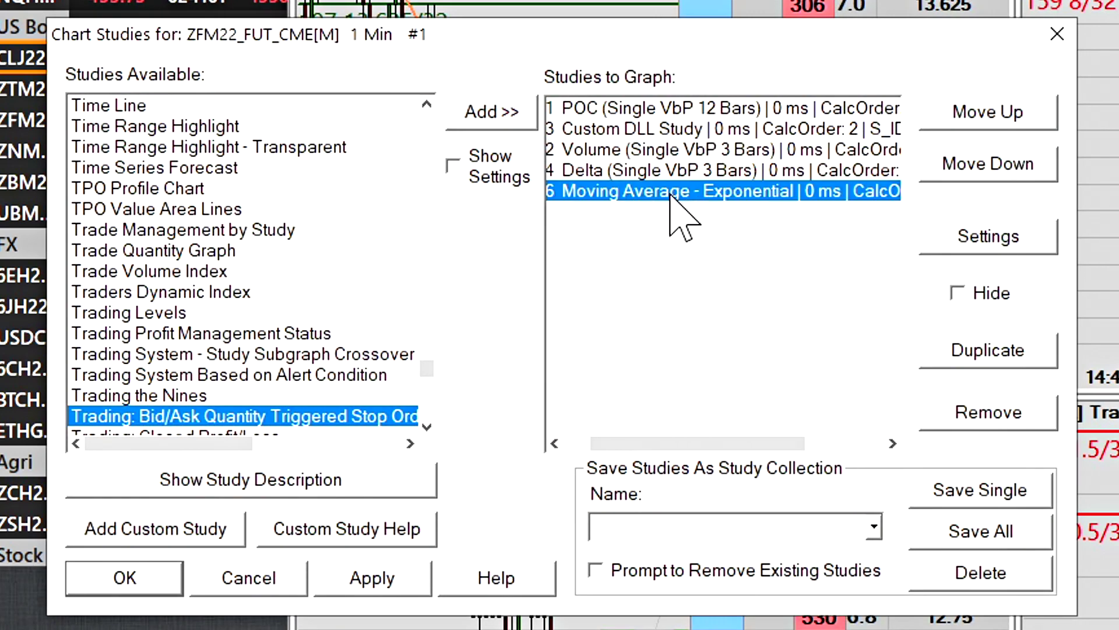
{"action": "left_click", "coordinate": [664, 128]}
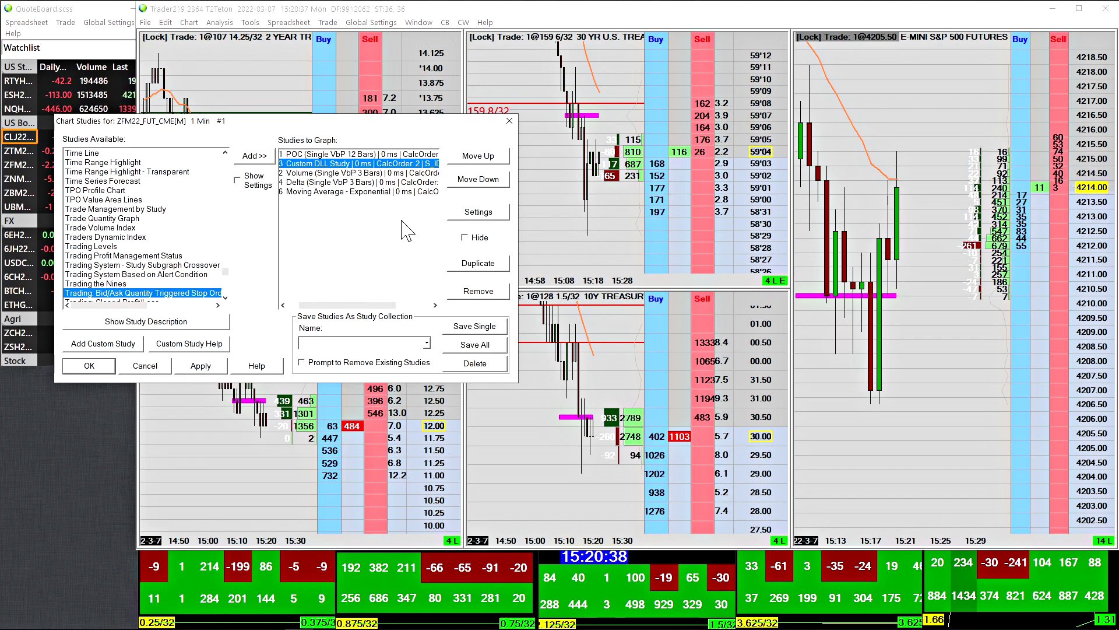
{"action": "left_click", "coordinate": [513, 122]}
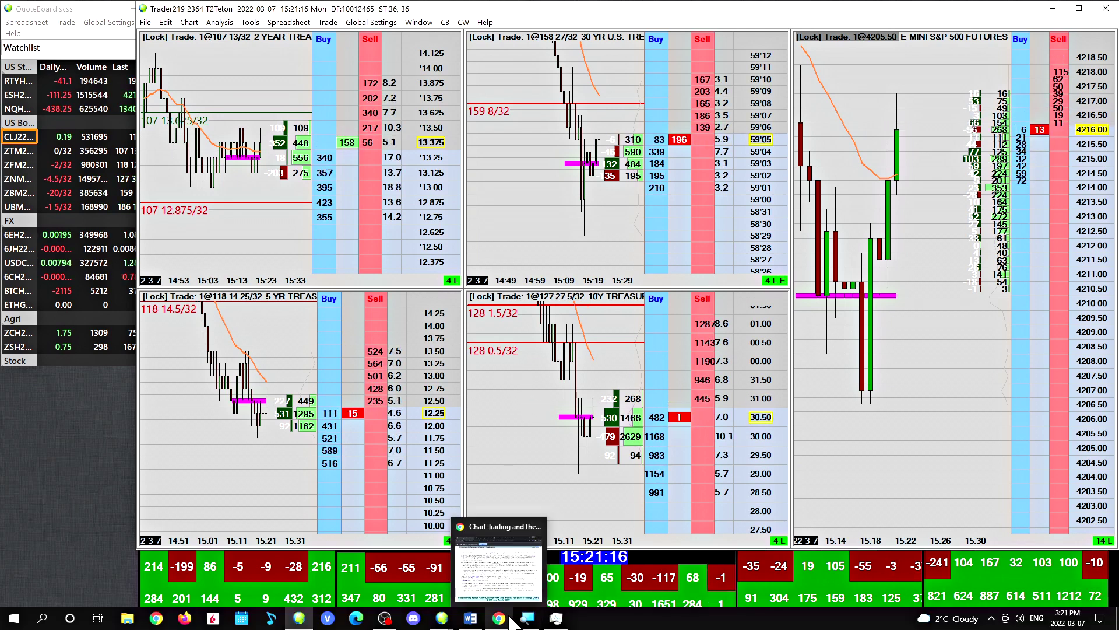
Read section 30.42 on Detached Charts in the Chrome help page, and locate the Detach/Attach Window command in Sierra Chart
{"action": "left_click", "coordinate": [499, 617]}
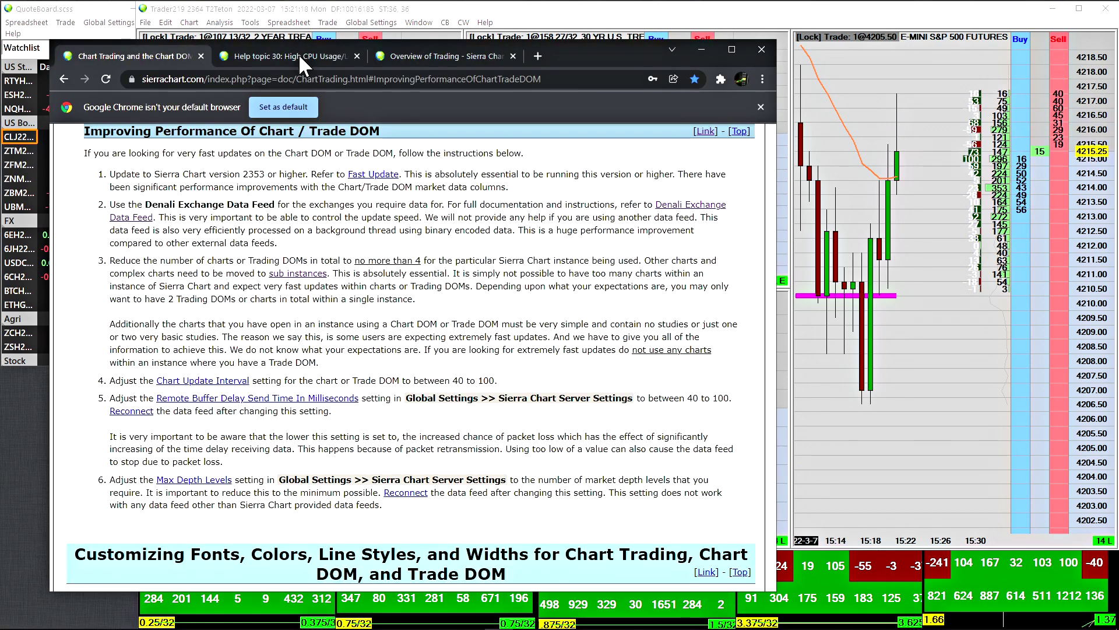
{"action": "left_click", "coordinate": [289, 56]}
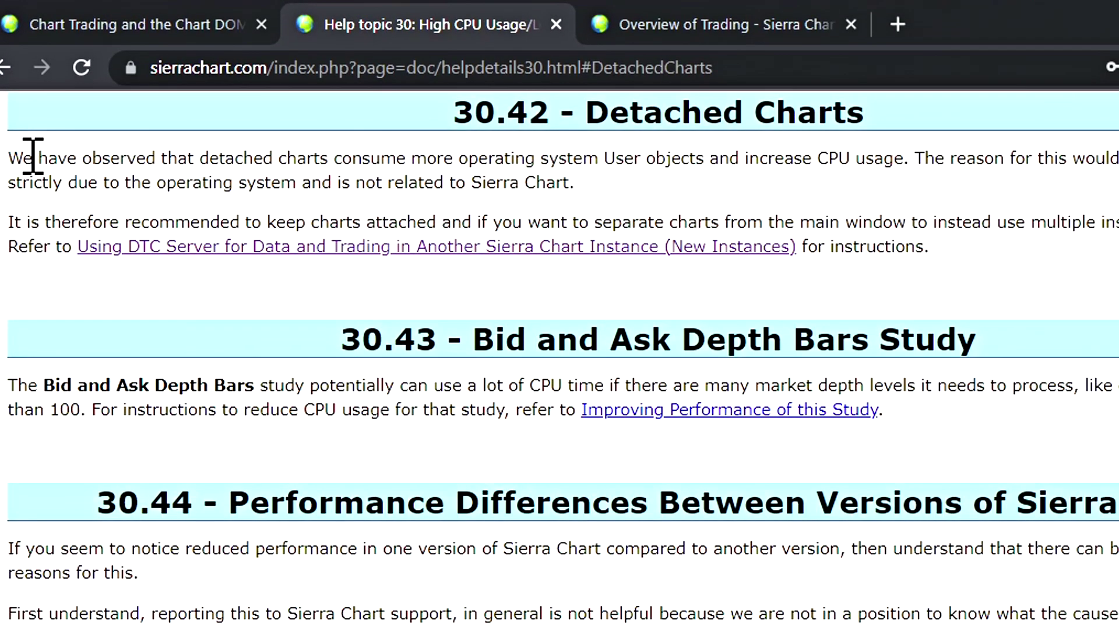
{"action": "left_click_drag", "start_coordinate": [34, 177], "coordinate": [579, 183]}
{"action": "left_click", "coordinate": [905, 157]}
{"action": "left_click", "coordinate": [578, 183]}
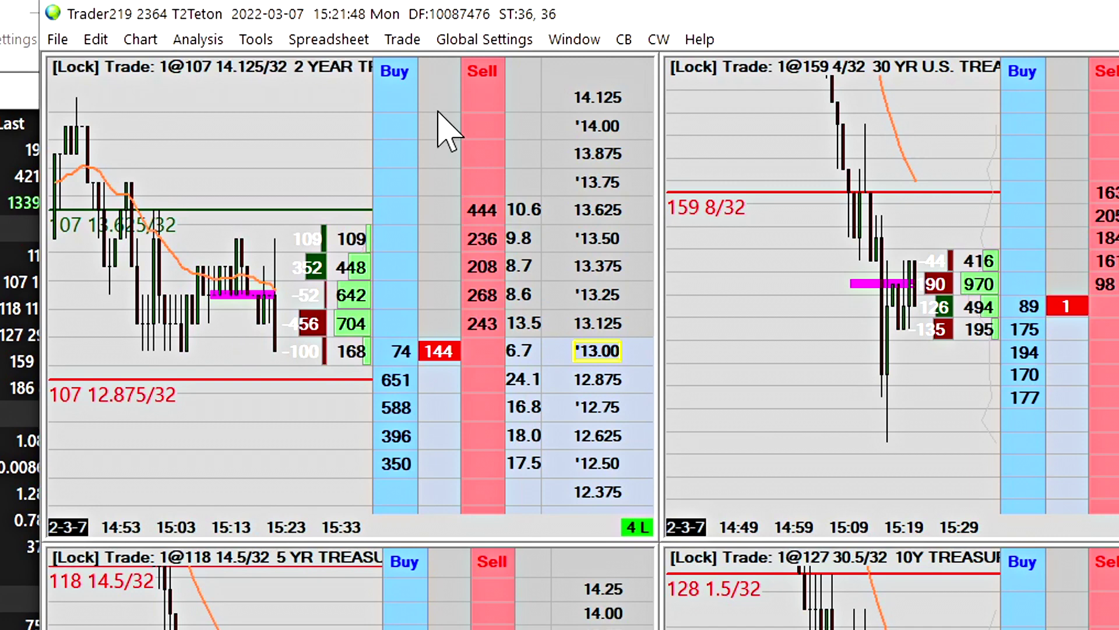
{"action": "left_click", "coordinate": [573, 39]}
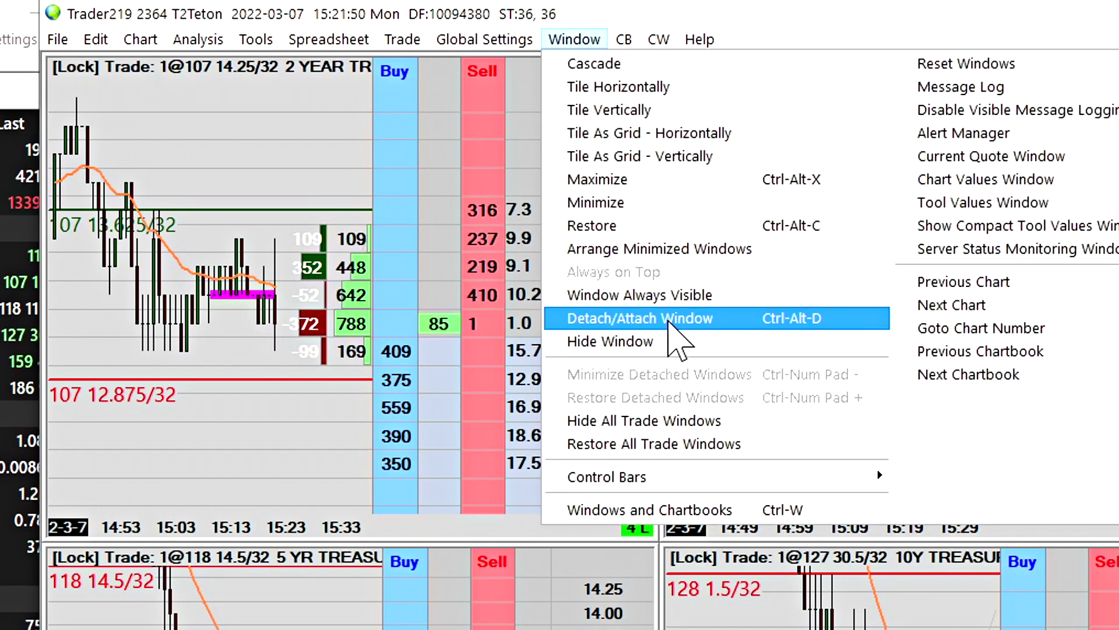
{"action": "left_click", "coordinate": [274, 306]}
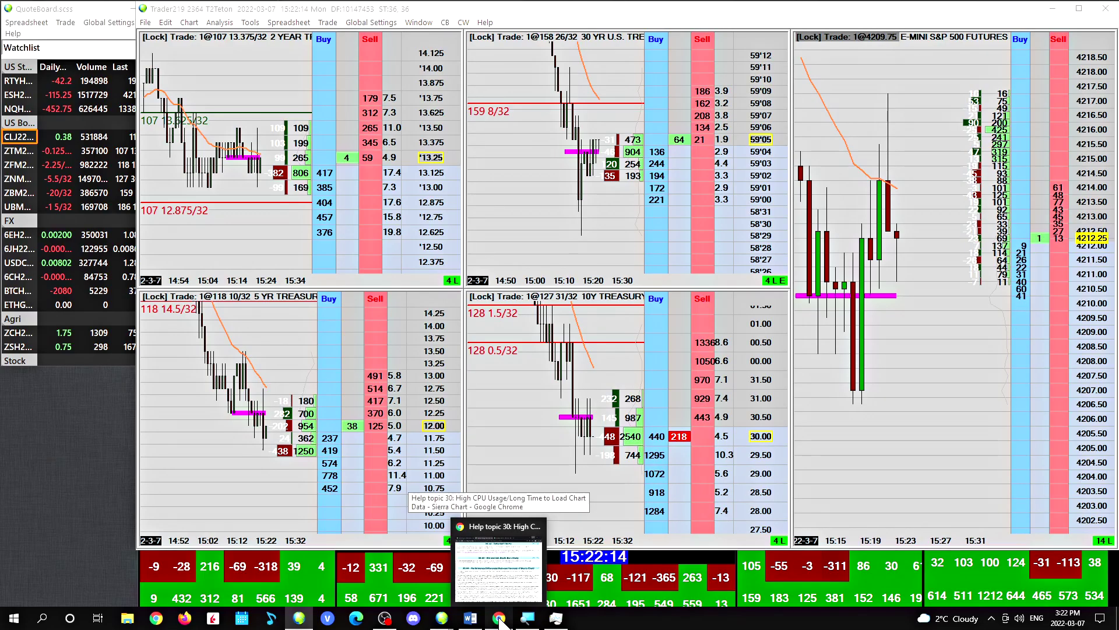
Return to the High CPU Usage help topic in Chrome, read its section on linking scroll position, and minimize the browser
{"action": "left_click", "coordinate": [487, 516]}
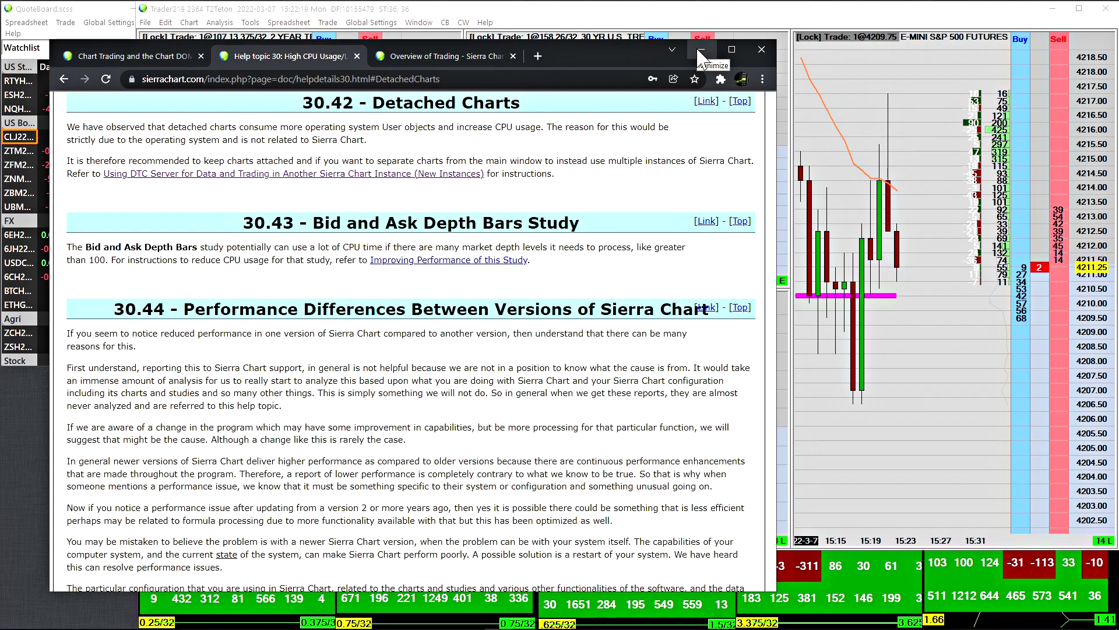
{"action": "scroll", "coordinate": [349, 324], "scroll_direction": "up", "scroll_amount": 20}
{"action": "left_click_drag", "start_coordinate": [348, 324], "coordinate": [557, 358]}
{"action": "left_click", "coordinate": [574, 369]}
{"action": "left_click_drag", "start_coordinate": [527, 416], "coordinate": [374, 325]}
{"action": "left_click", "coordinate": [544, 189]}
{"action": "left_click", "coordinate": [698, 50]}
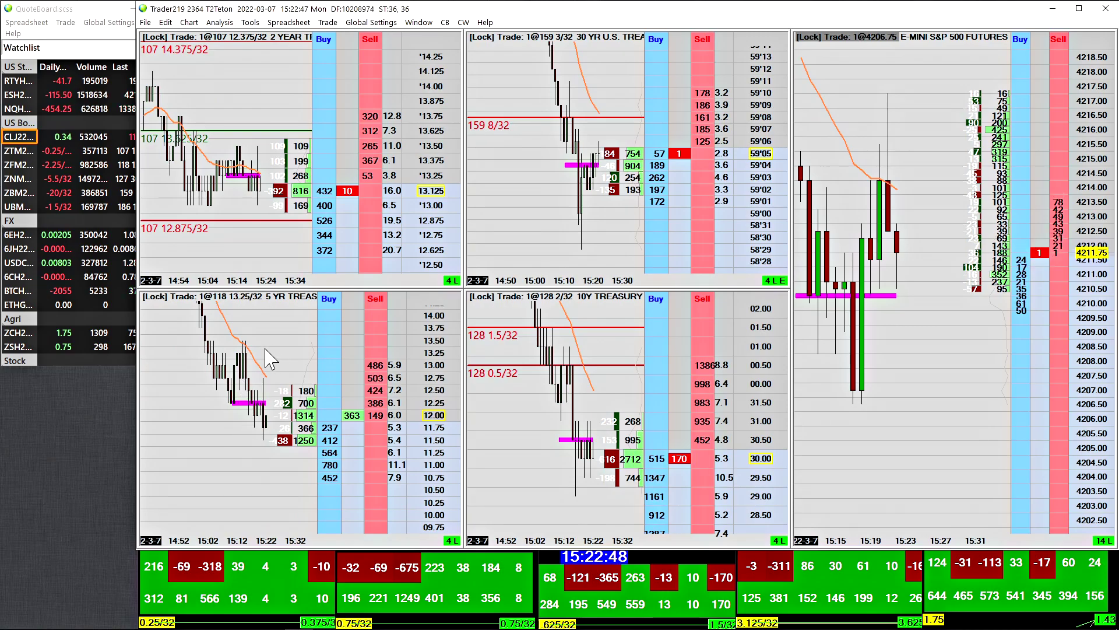
Review the Chart Linking options in the 5 Year Treasury Note chart's Advanced Settings 2 and close Chart Settings
{"action": "key", "text": "F5"}
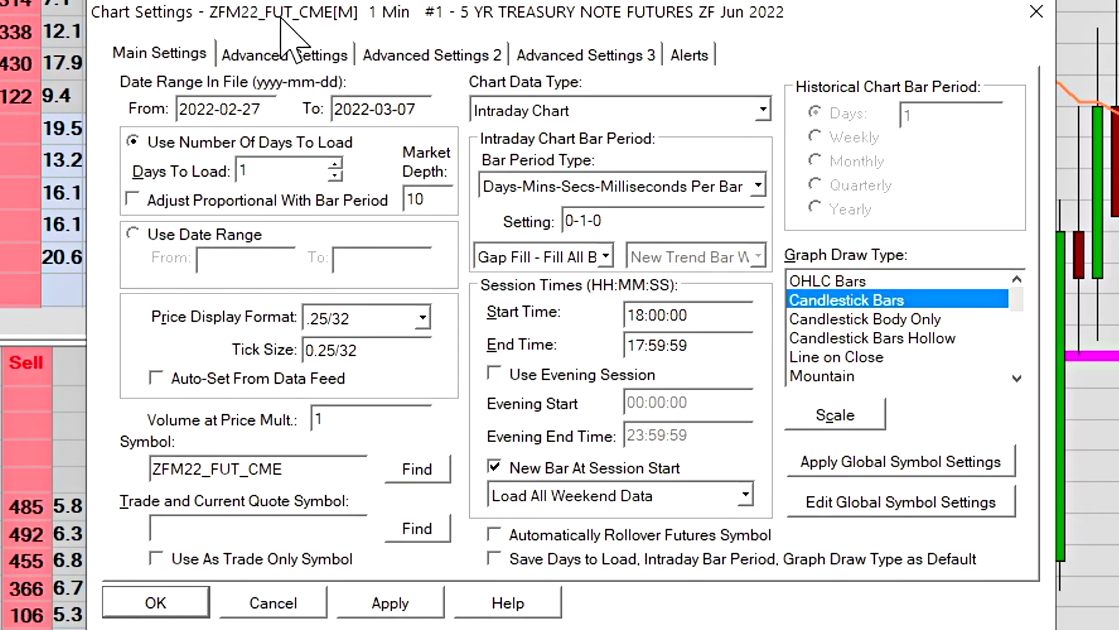
{"action": "left_click_drag", "start_coordinate": [353, 7], "coordinate": [328, 5]}
{"action": "left_click", "coordinate": [407, 59]}
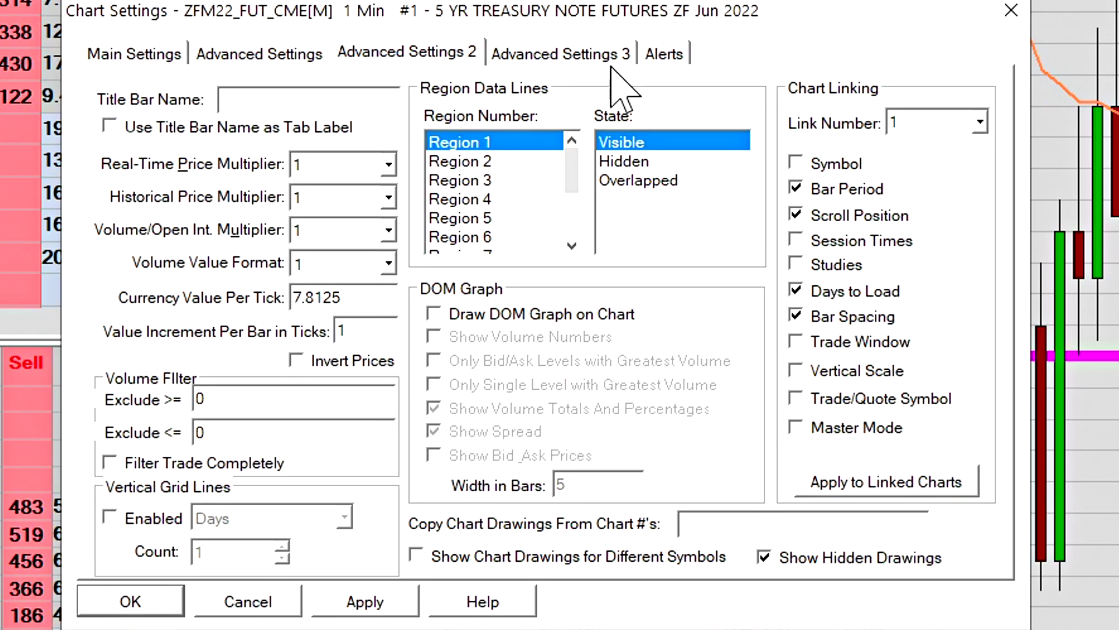
{"action": "type", "text": "1"}
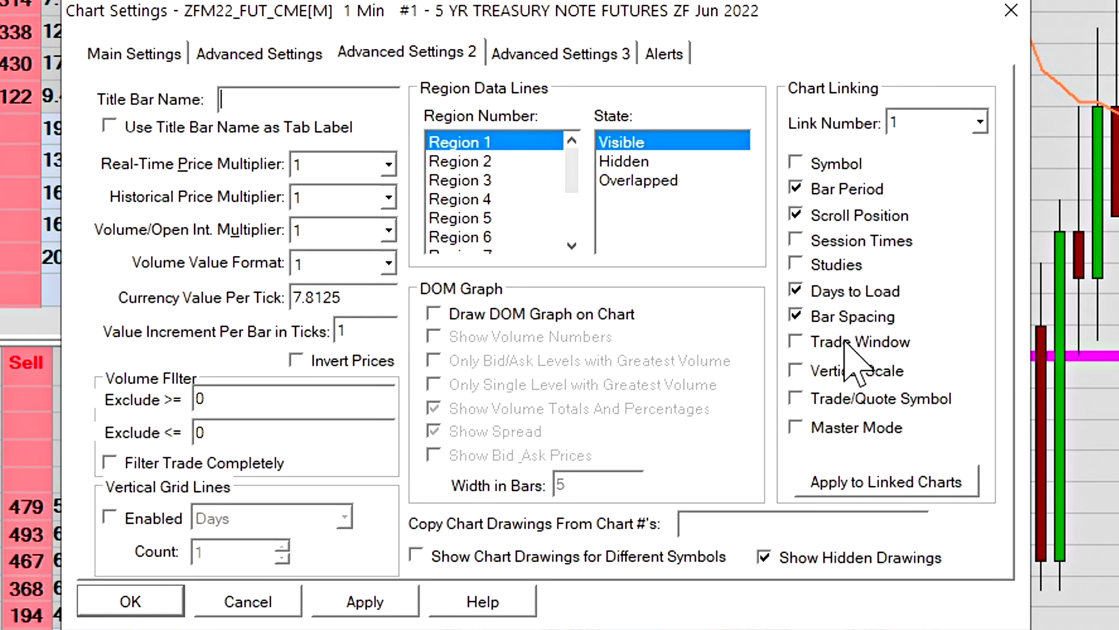
{"action": "left_click", "coordinate": [131, 602]}
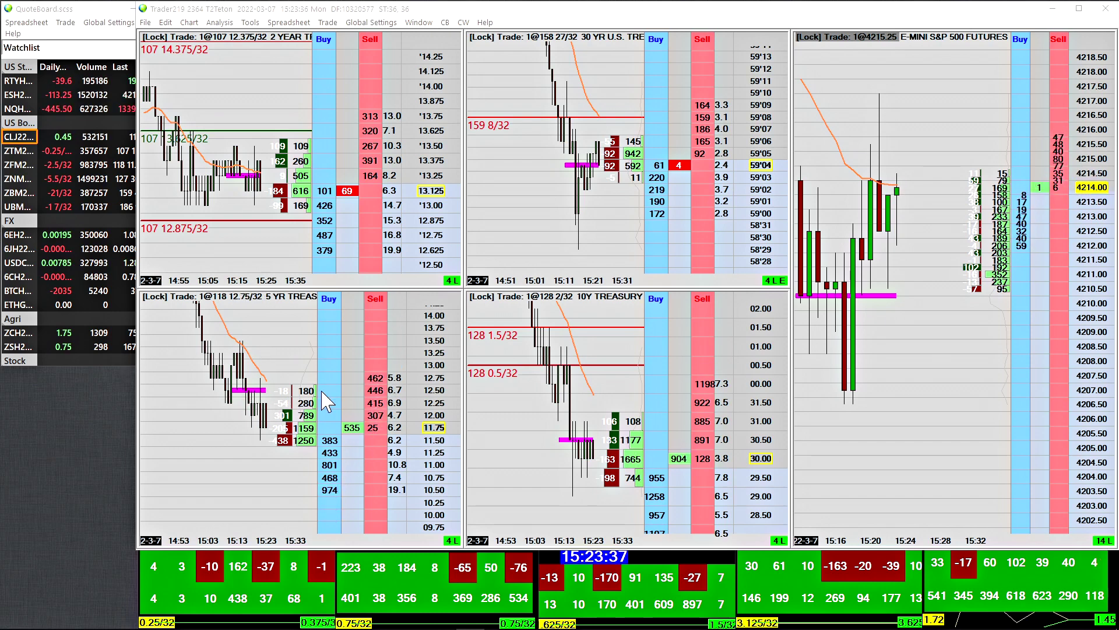
Show Max Depth Levels in the Sierra Chart Server Settings, re-enter it as 8, and close the window
{"action": "left_click", "coordinate": [363, 24]}
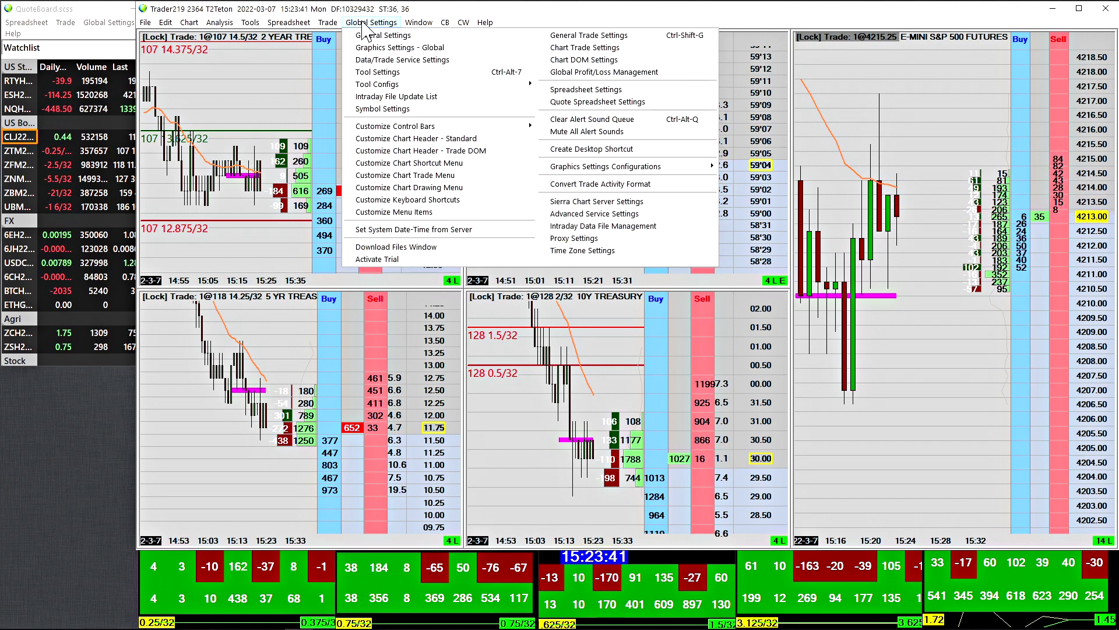
{"action": "left_click", "coordinate": [601, 202]}
{"action": "left_click", "coordinate": [99, 335]}
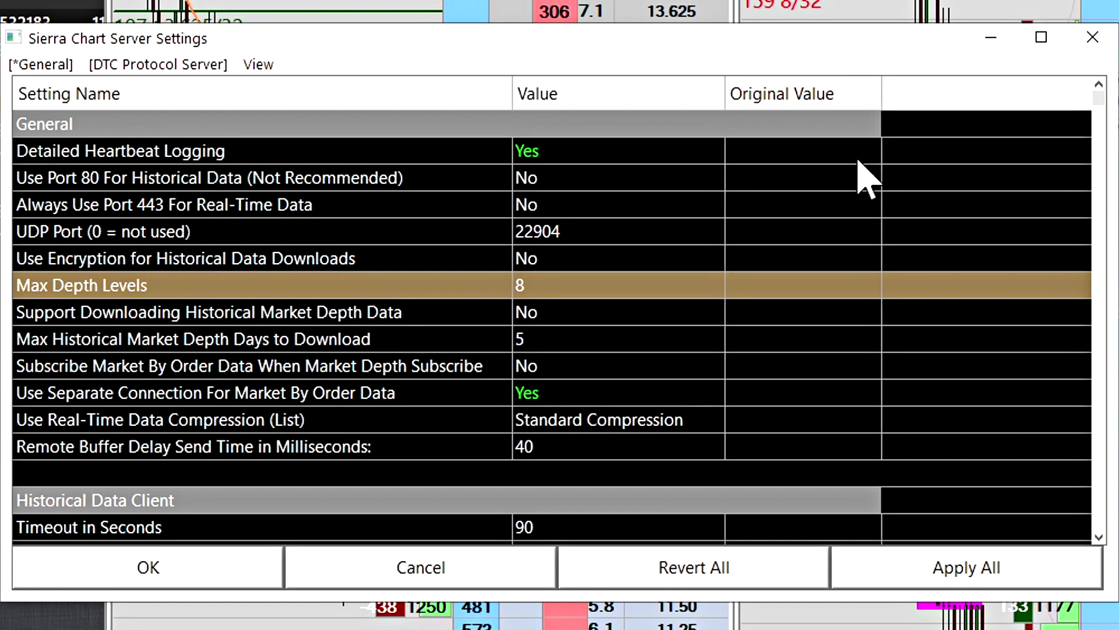
{"action": "double_click", "coordinate": [518, 286]}
{"action": "key", "text": "BackSpace"}
{"action": "type", "text": "8"}
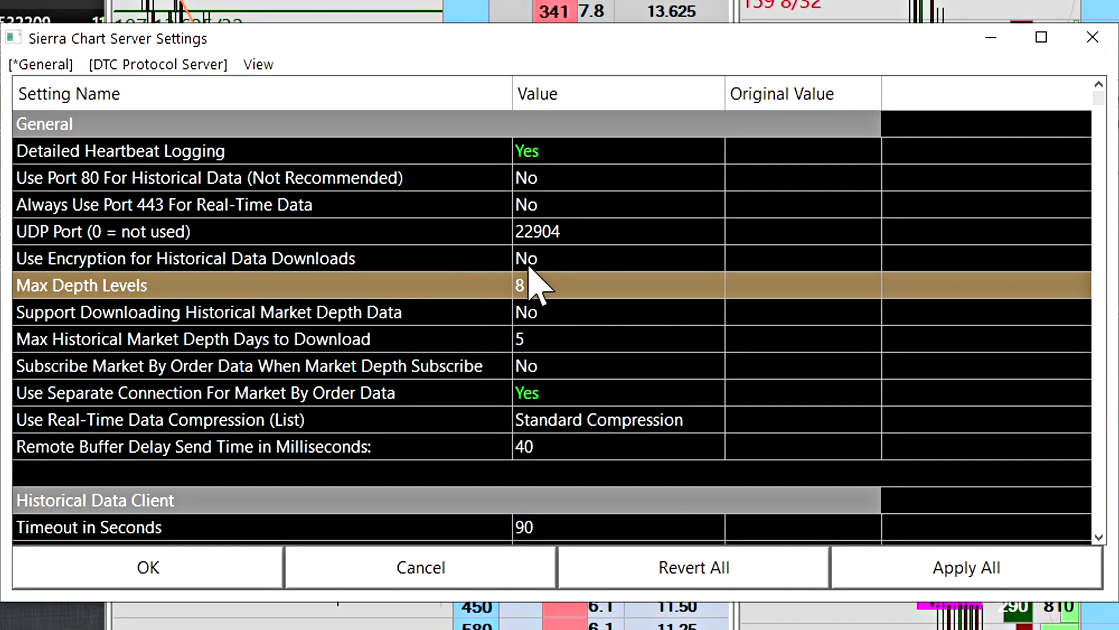
{"action": "left_click", "coordinate": [1092, 38]}
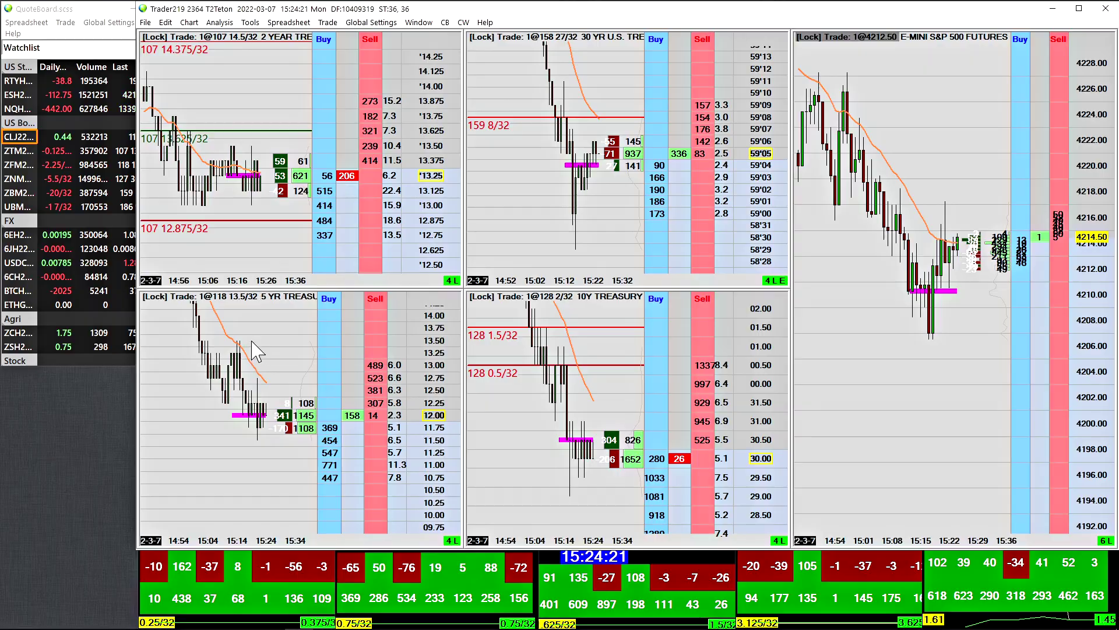
Show the Maximum Market Depth Levels field in the 5 Year Treasury Note chart's Advanced Settings 3
{"action": "key", "text": "F5"}
{"action": "left_click", "coordinate": [639, 156]}
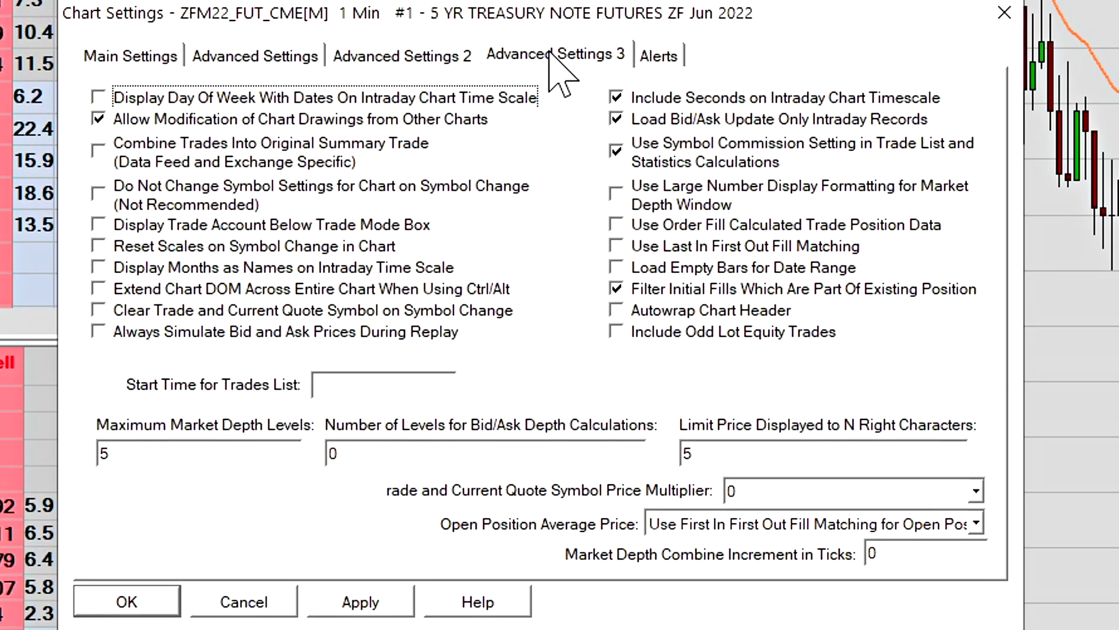
{"action": "left_click", "coordinate": [147, 451]}
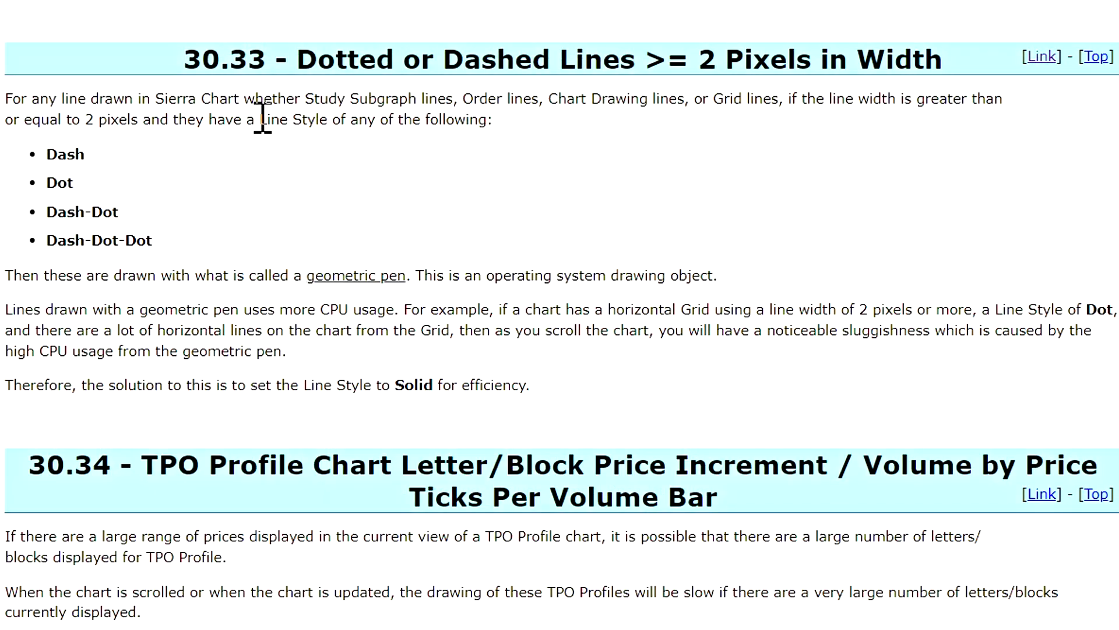
Read help section 30.33 on dotted or dashed lines that are 2 pixels or more in width
{"action": "left_click_drag", "start_coordinate": [290, 60], "coordinate": [942, 64]}
{"action": "left_click", "coordinate": [952, 66]}
{"action": "left_click_drag", "start_coordinate": [957, 60], "coordinate": [316, 62]}
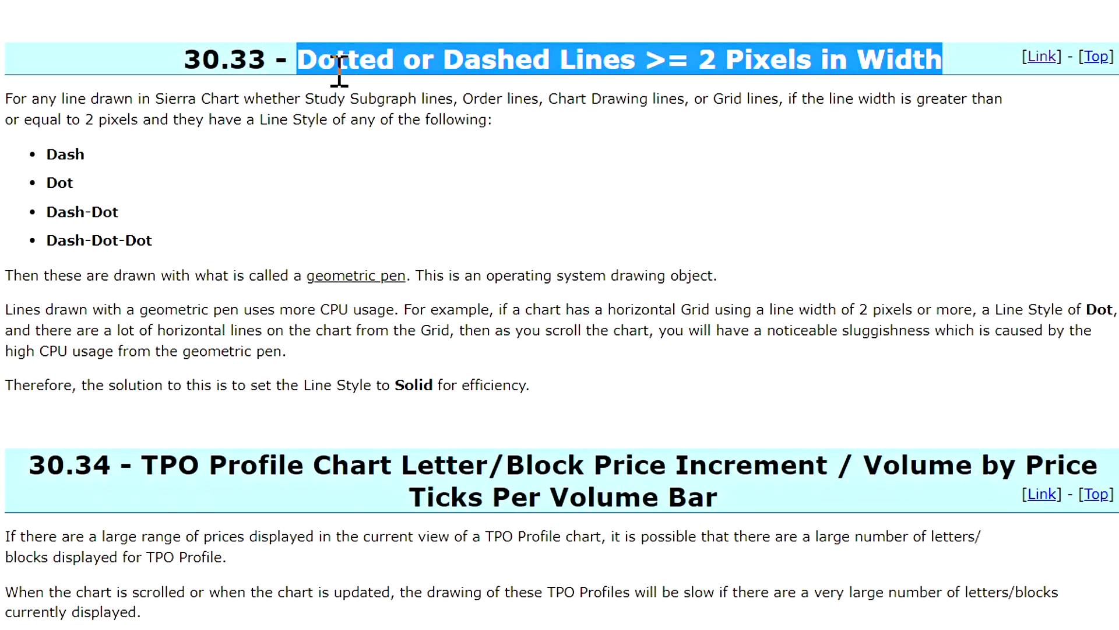
{"action": "left_click", "coordinate": [467, 202]}
{"action": "left_click_drag", "start_coordinate": [10, 97], "coordinate": [570, 395]}
{"action": "left_click", "coordinate": [346, 340]}
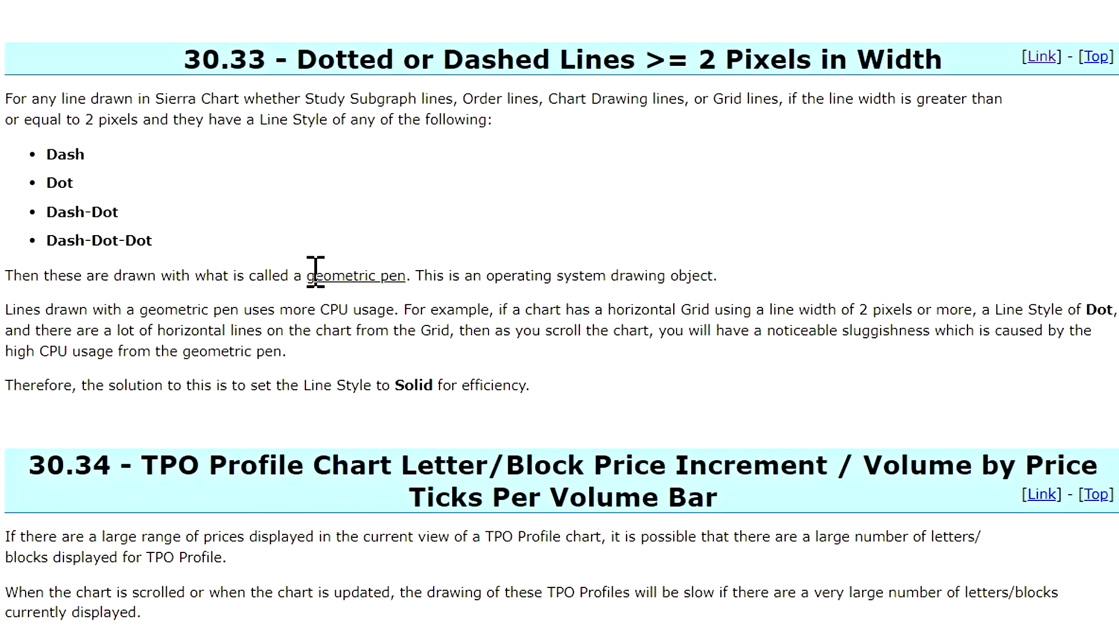
Examine the geometric pen note, the affected line styles and the horizontal grid example in help section 30.33
{"action": "left_click_drag", "start_coordinate": [315, 273], "coordinate": [408, 274]}
{"action": "left_click", "coordinate": [422, 283]}
{"action": "left_click_drag", "start_coordinate": [162, 240], "coordinate": [54, 165]}
{"action": "left_click", "coordinate": [54, 164]}
{"action": "left_click_drag", "start_coordinate": [883, 309], "coordinate": [857, 315]}
{"action": "left_click", "coordinate": [980, 315]}
{"action": "left_click", "coordinate": [857, 315]}
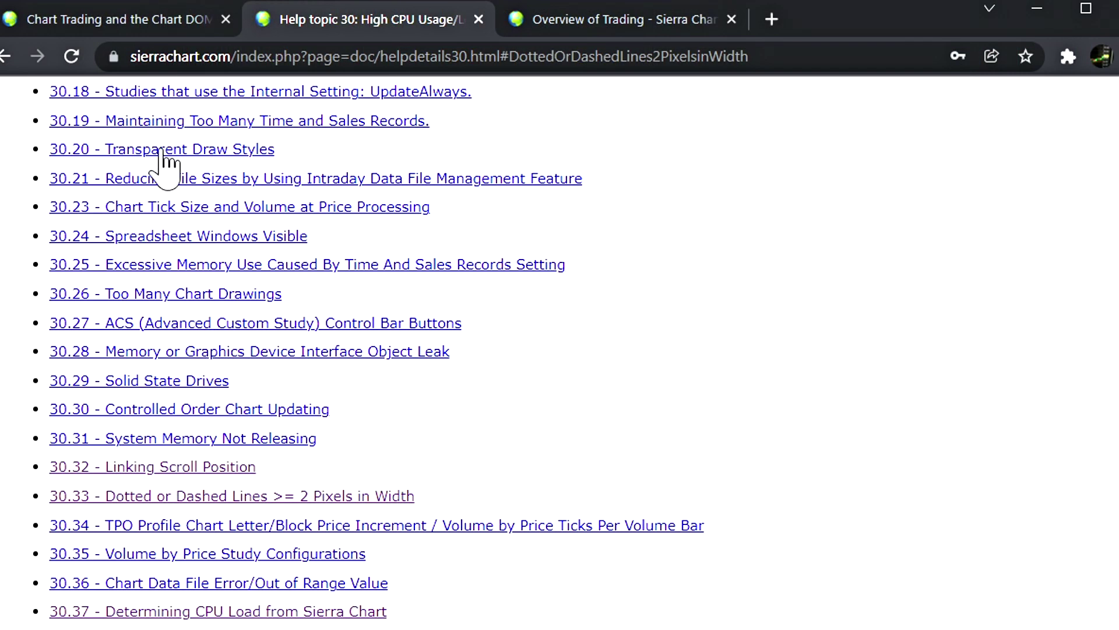
Open help section 30.20 on Transparent Draw Styles, read its CPU usage advice, and minimize the browser
{"action": "left_click", "coordinate": [165, 153]}
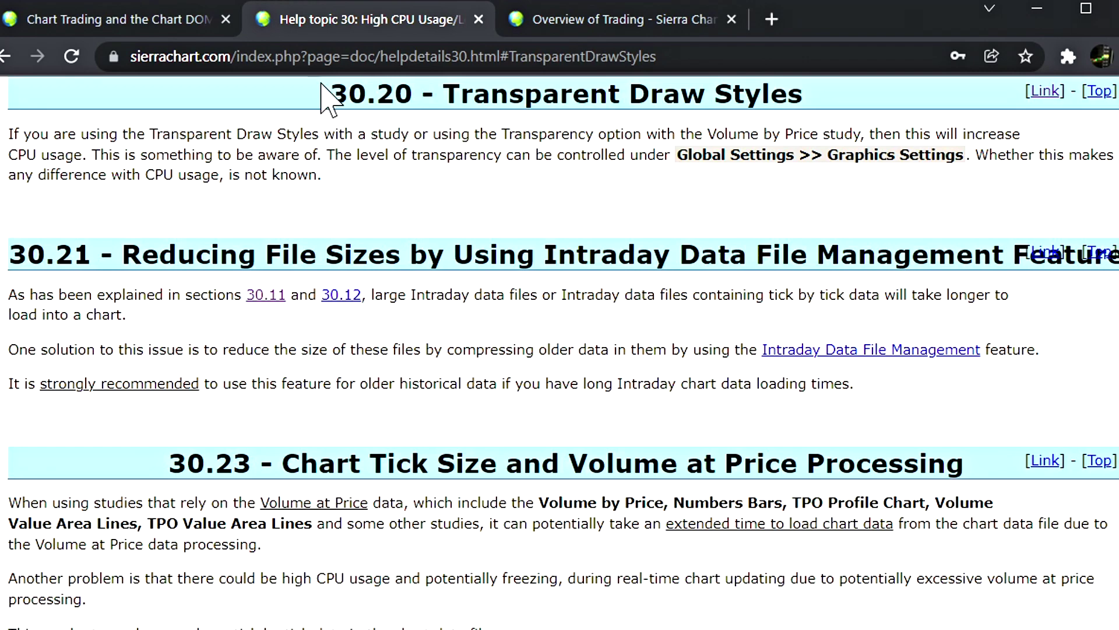
{"action": "left_click_drag", "start_coordinate": [335, 91], "coordinate": [369, 195]}
{"action": "left_click", "coordinate": [370, 195]}
{"action": "left_click_drag", "start_coordinate": [444, 89], "coordinate": [815, 392]}
{"action": "left_click", "coordinate": [822, 385]}
{"action": "scroll", "coordinate": [809, 309], "scroll_direction": "down", "scroll_amount": 2}
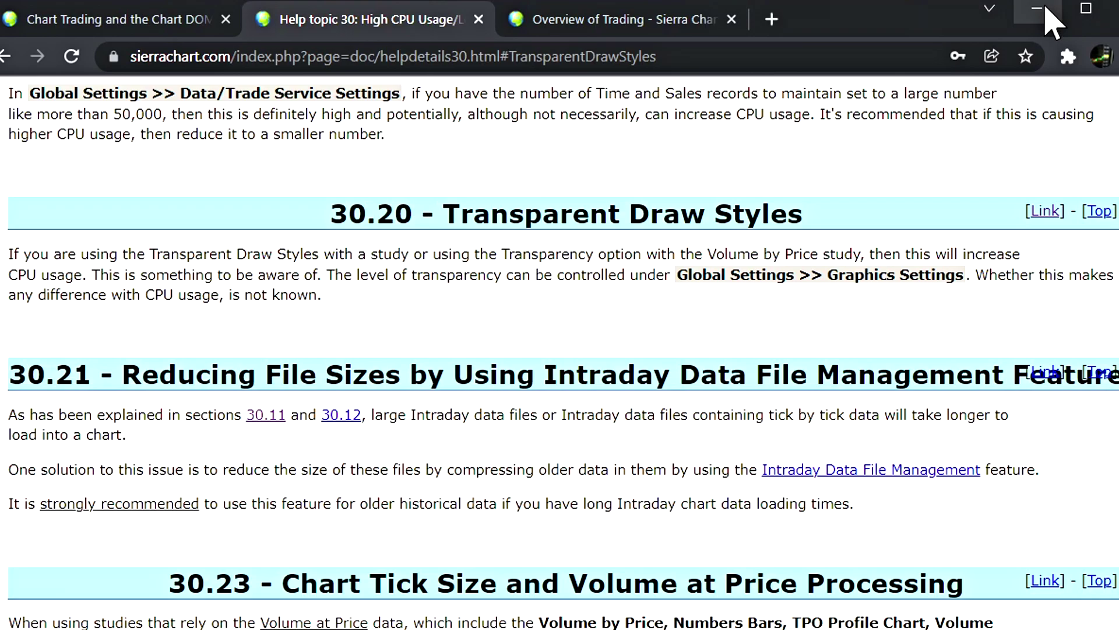
{"action": "left_click", "coordinate": [1050, 18]}
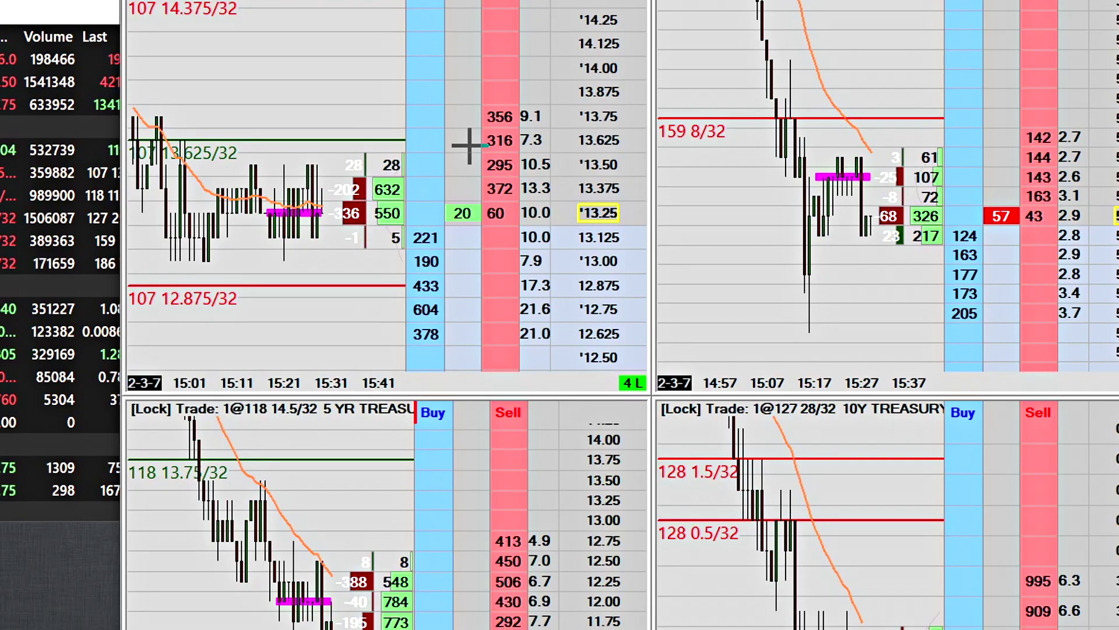